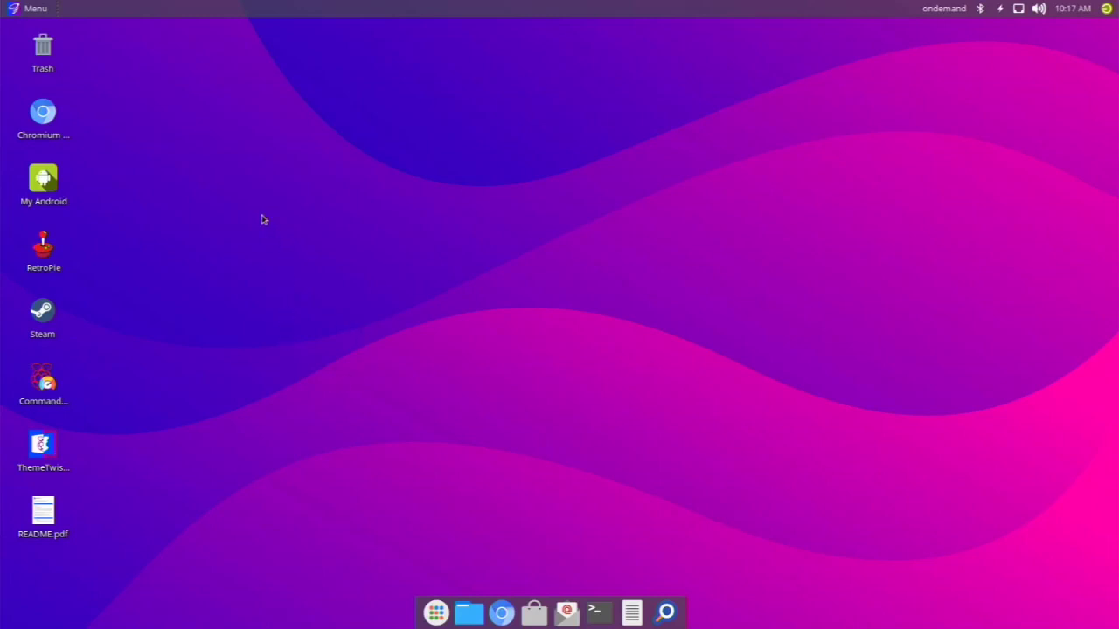
Launch Wine Desktop from the installed games and install the missing Wine Mono package
{"action": "left_click", "coordinate": [12, 15]}
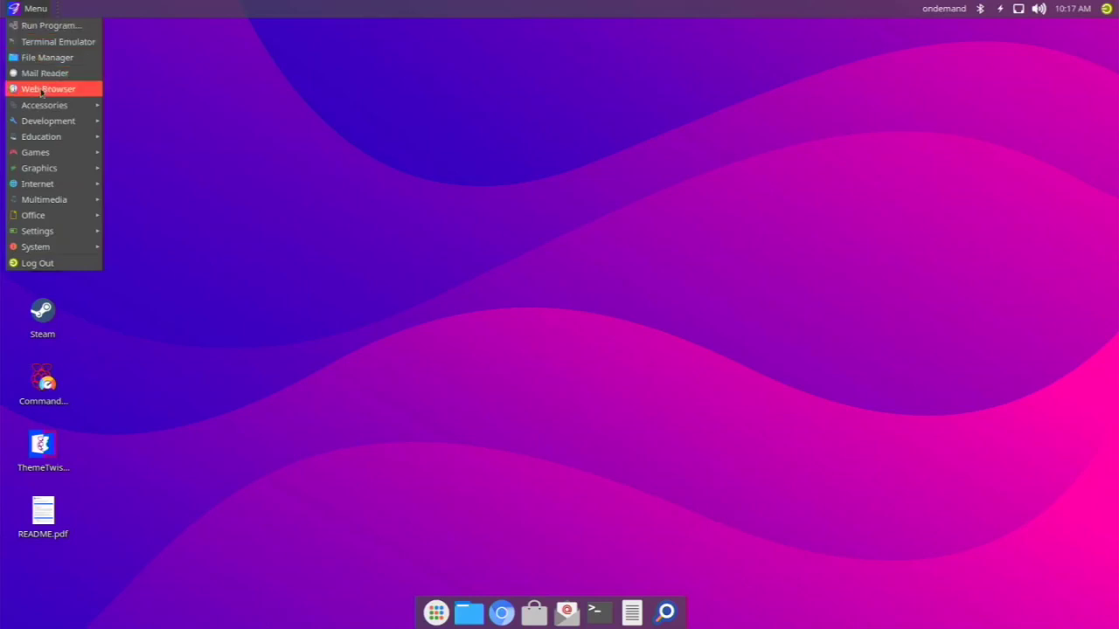
{"action": "mouse_move", "coordinate": [49, 106]}
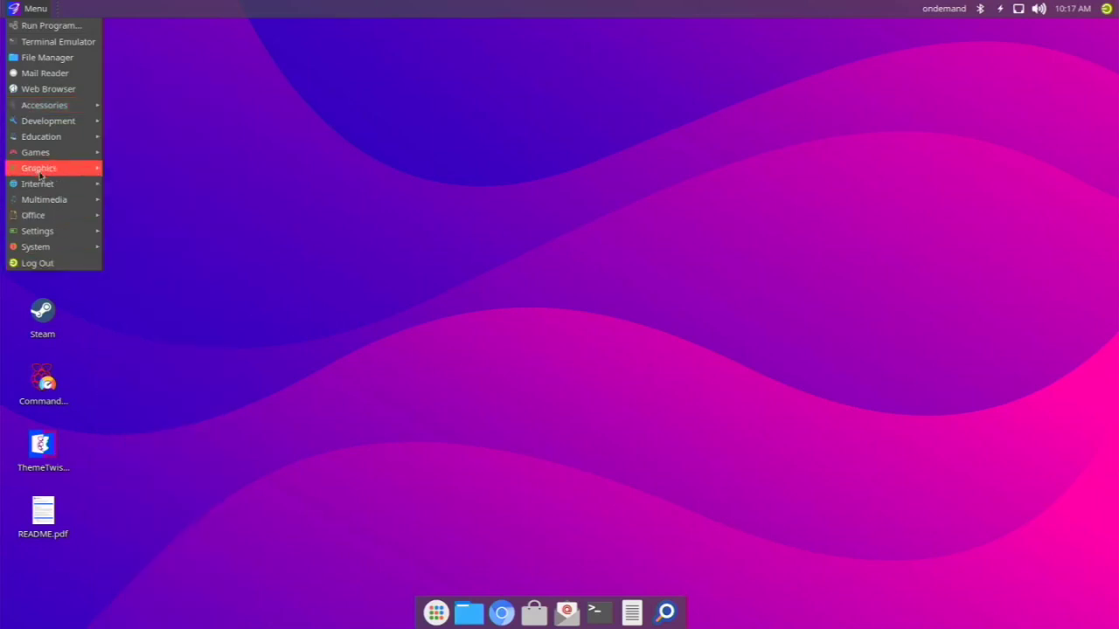
{"action": "mouse_move", "coordinate": [42, 152]}
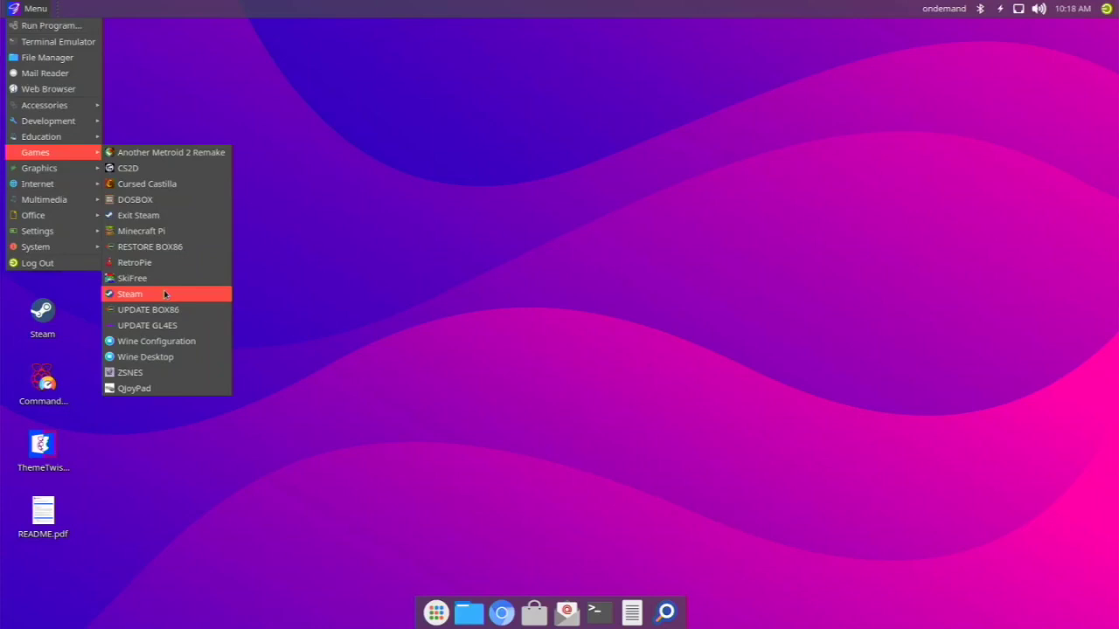
{"action": "left_click", "coordinate": [160, 358]}
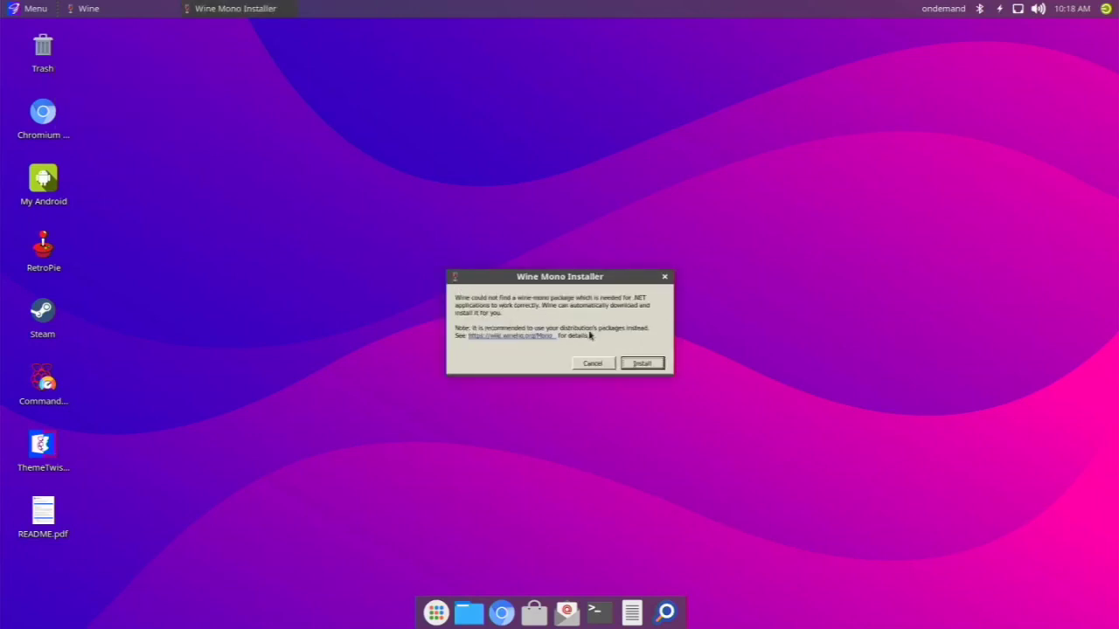
{"action": "left_click", "coordinate": [633, 365]}
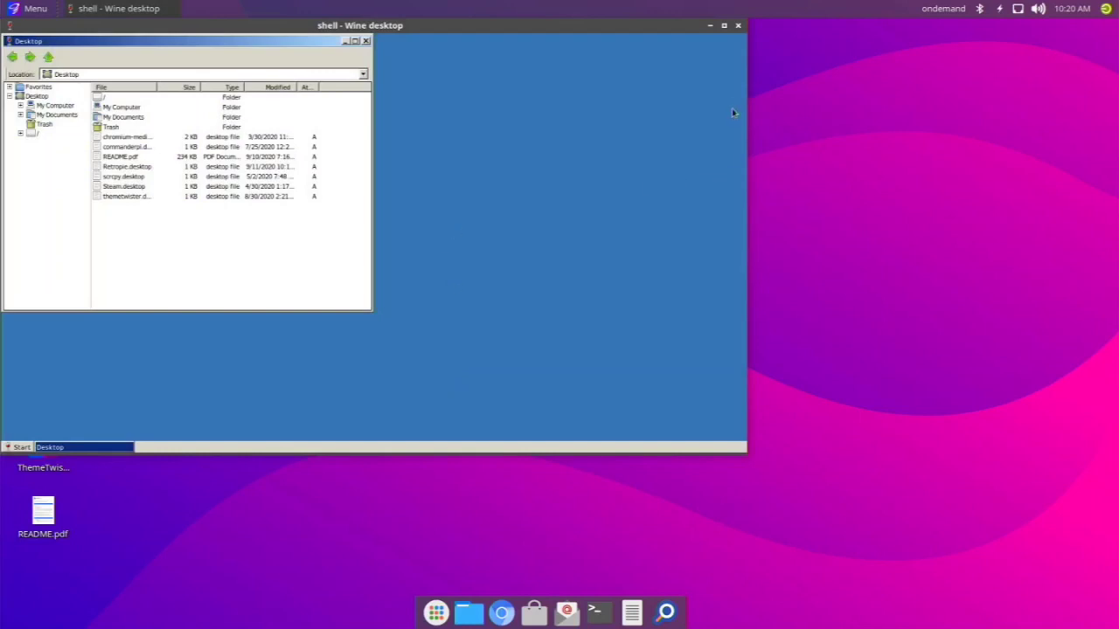
Maximize the Wine desktop and move its Desktop file browser toward the middle, closing Wine when done
{"action": "left_click", "coordinate": [724, 27]}
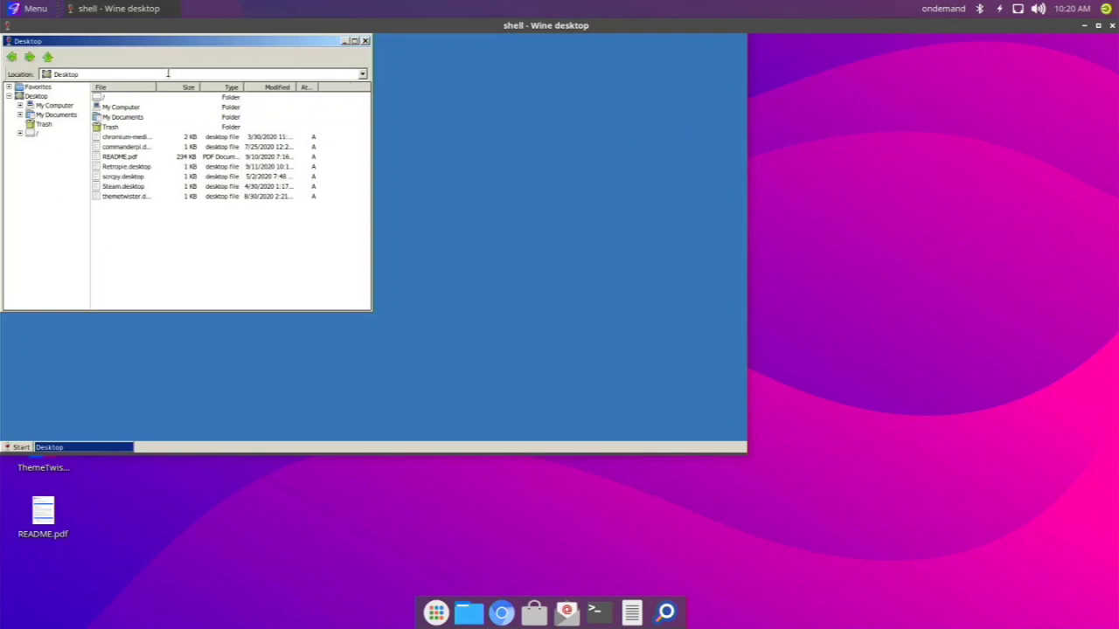
{"action": "left_click_drag", "start_coordinate": [243, 44], "coordinate": [368, 72]}
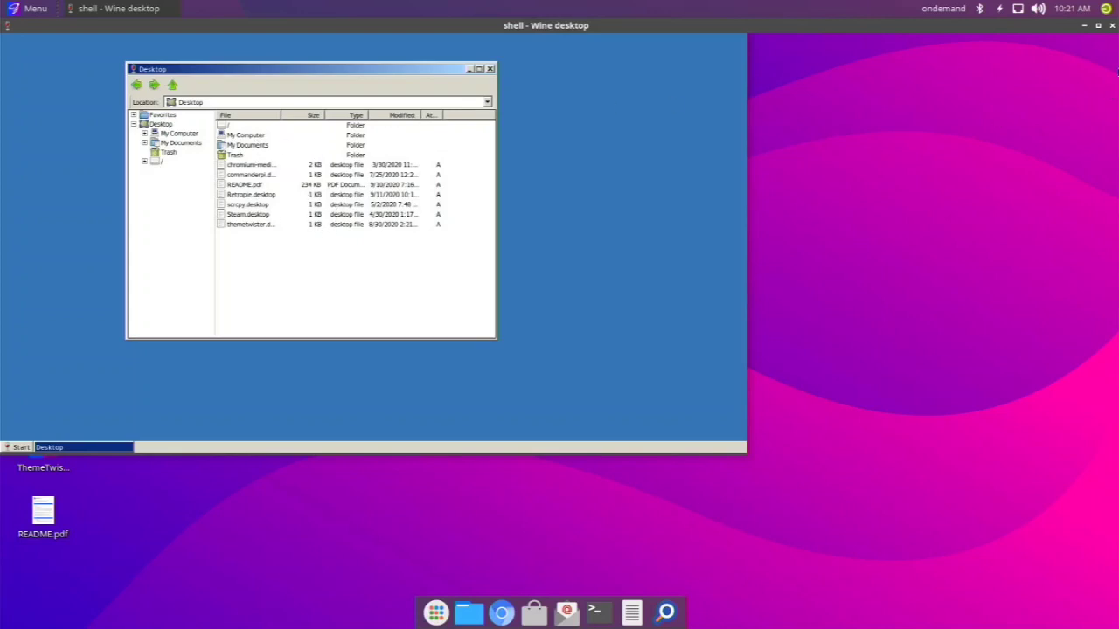
{"action": "left_click", "coordinate": [1111, 26]}
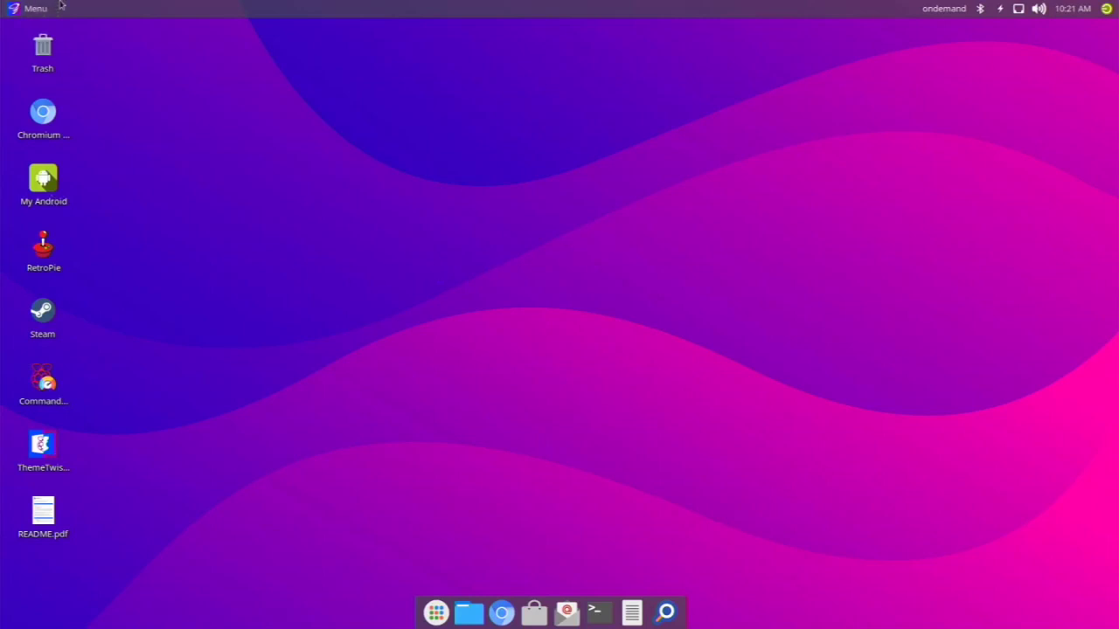
{"action": "left_click", "coordinate": [55, 129]}
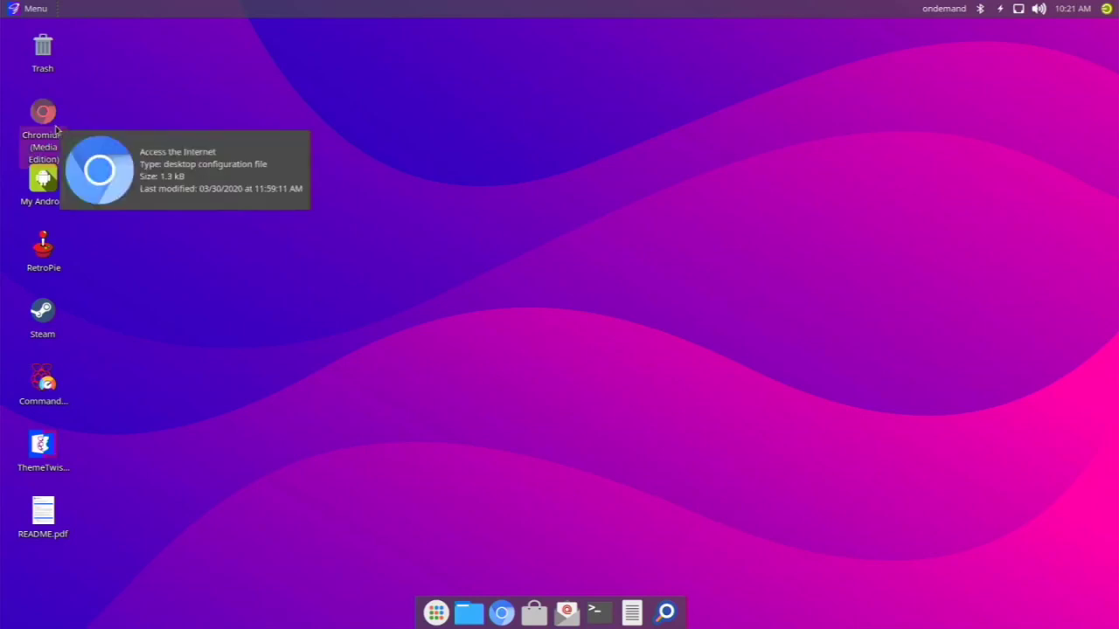
{"action": "left_click", "coordinate": [103, 133]}
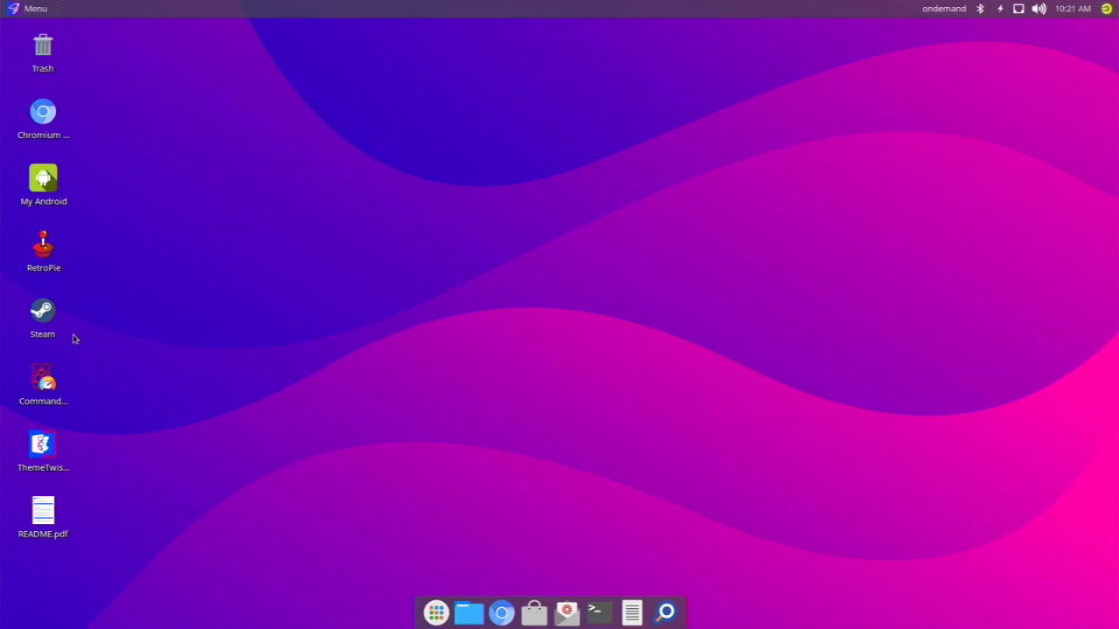
Open Commander Pi and move its window slightly higher on the desktop
{"action": "left_click", "coordinate": [41, 374]}
{"action": "double_click", "coordinate": [41, 374]}
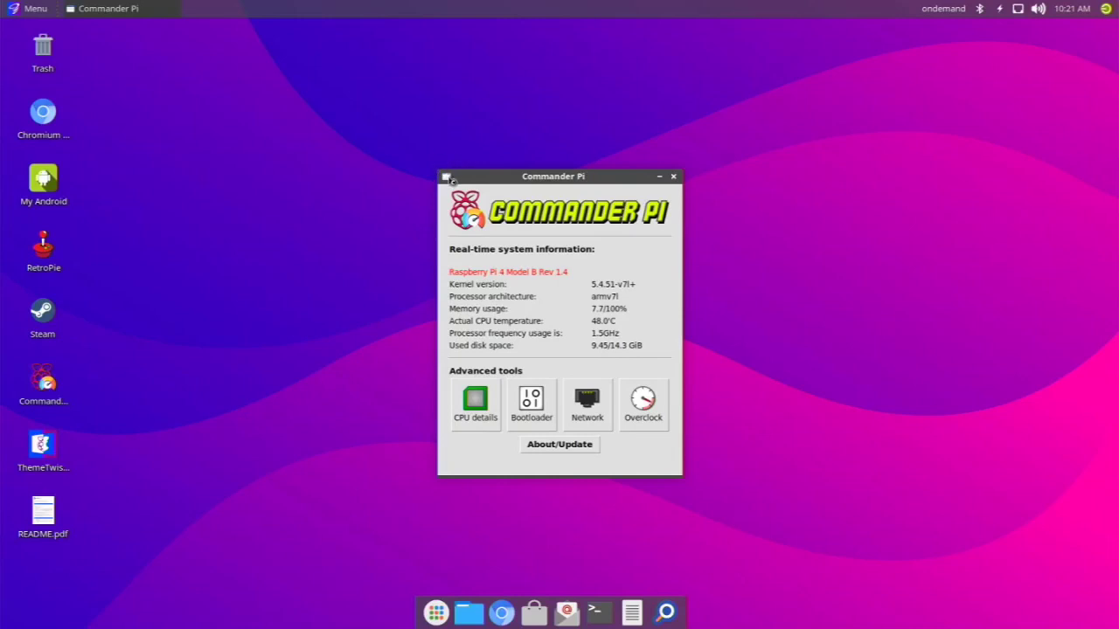
{"action": "left_click", "coordinate": [447, 176]}
{"action": "left_click", "coordinate": [448, 163]}
{"action": "left_click_drag", "start_coordinate": [534, 177], "coordinate": [541, 117]}
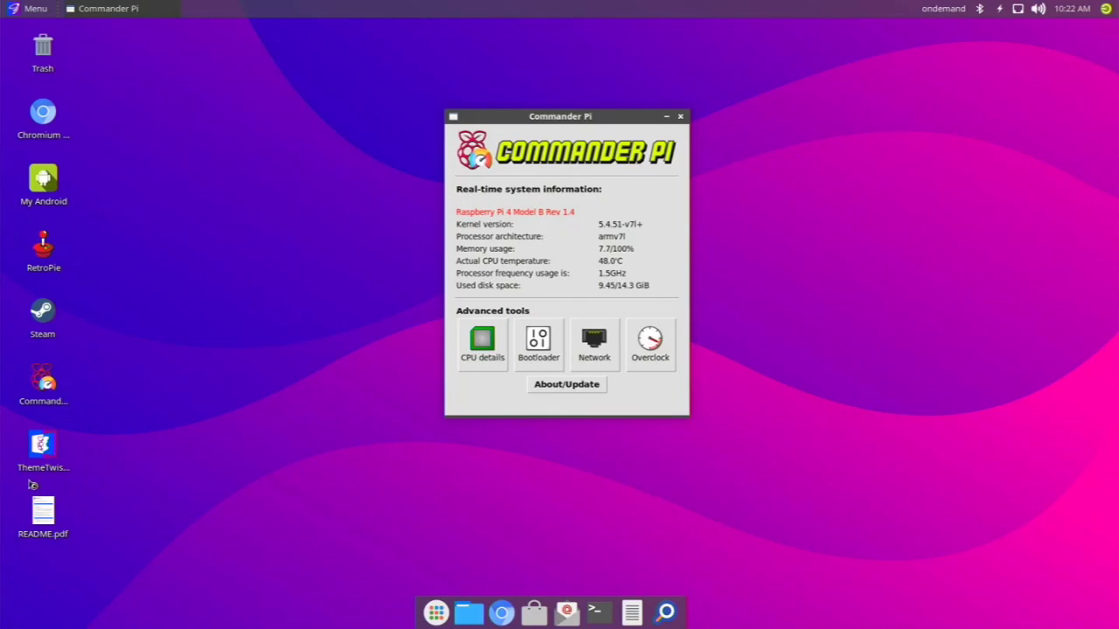
Open README.pdf maximized, skim the Twister OS documentation through page 3, and close it
{"action": "left_click", "coordinate": [39, 524]}
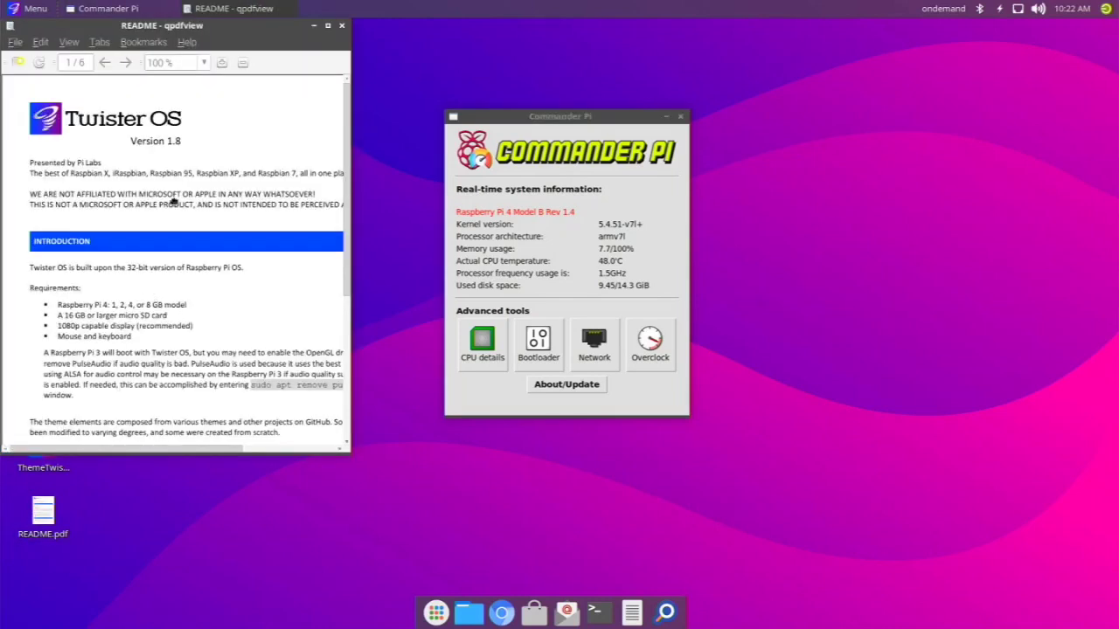
{"action": "left_click", "coordinate": [328, 26]}
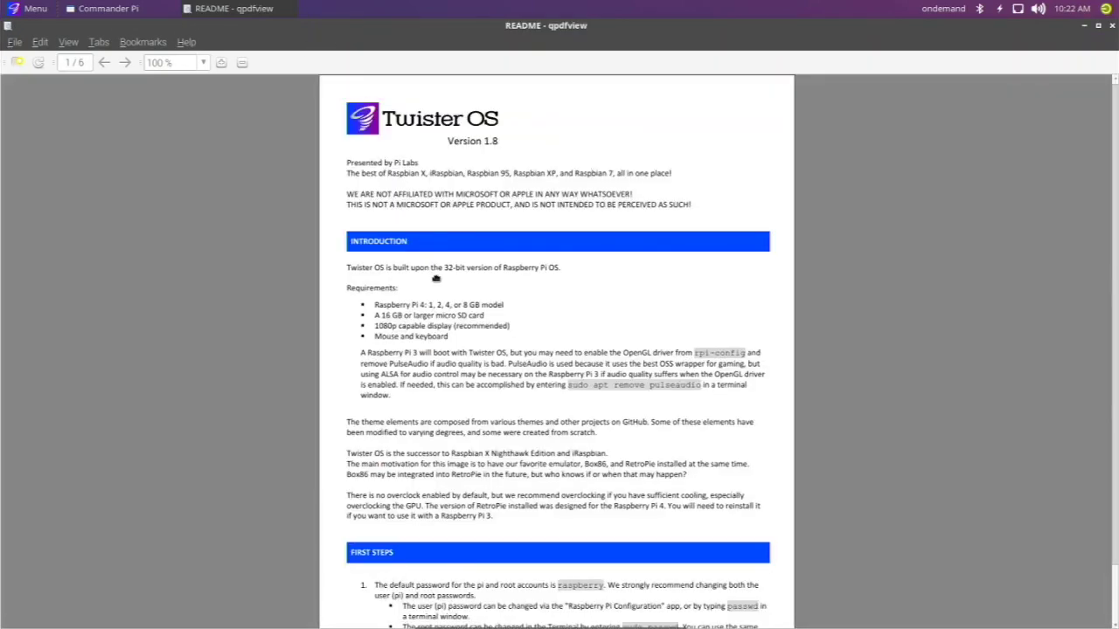
{"action": "scroll", "coordinate": [437, 288], "scroll_direction": "down", "scroll_amount": 3}
{"action": "scroll", "coordinate": [452, 349], "scroll_direction": "down", "scroll_amount": 20}
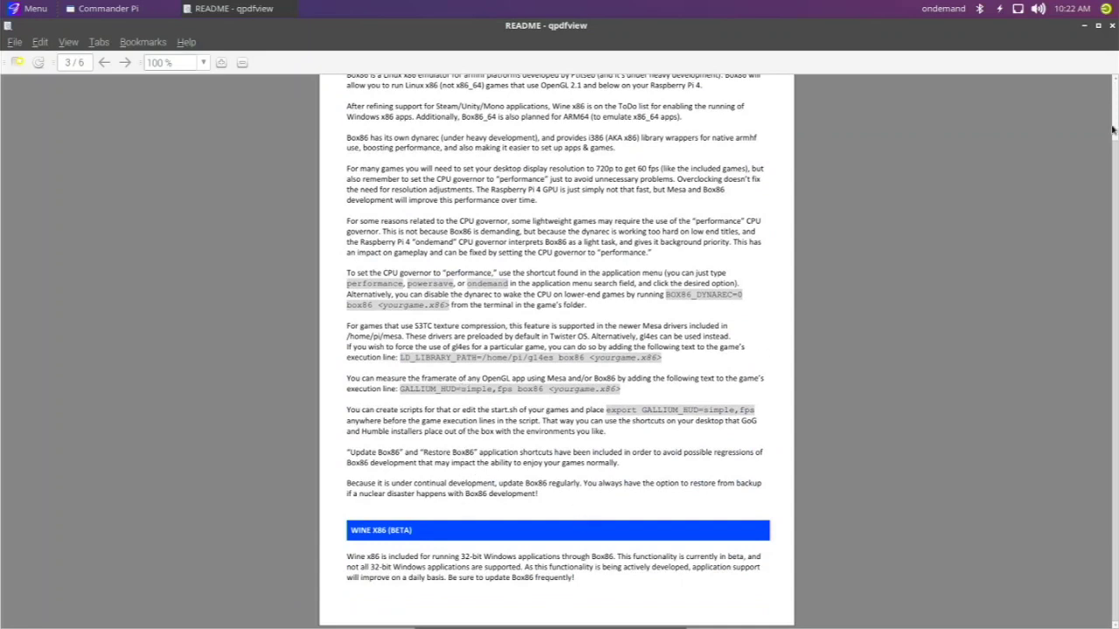
{"action": "left_click", "coordinate": [1113, 26]}
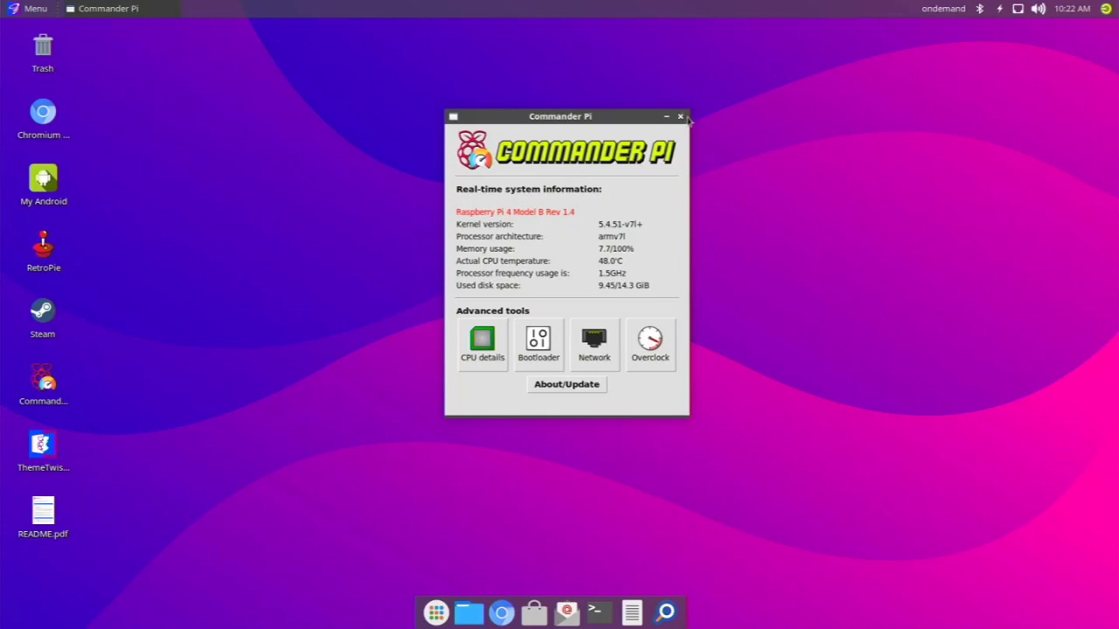
Try to close Commander Pi, and move its window toward the upper-right area of the desktop
{"action": "right_click", "coordinate": [150, 8]}
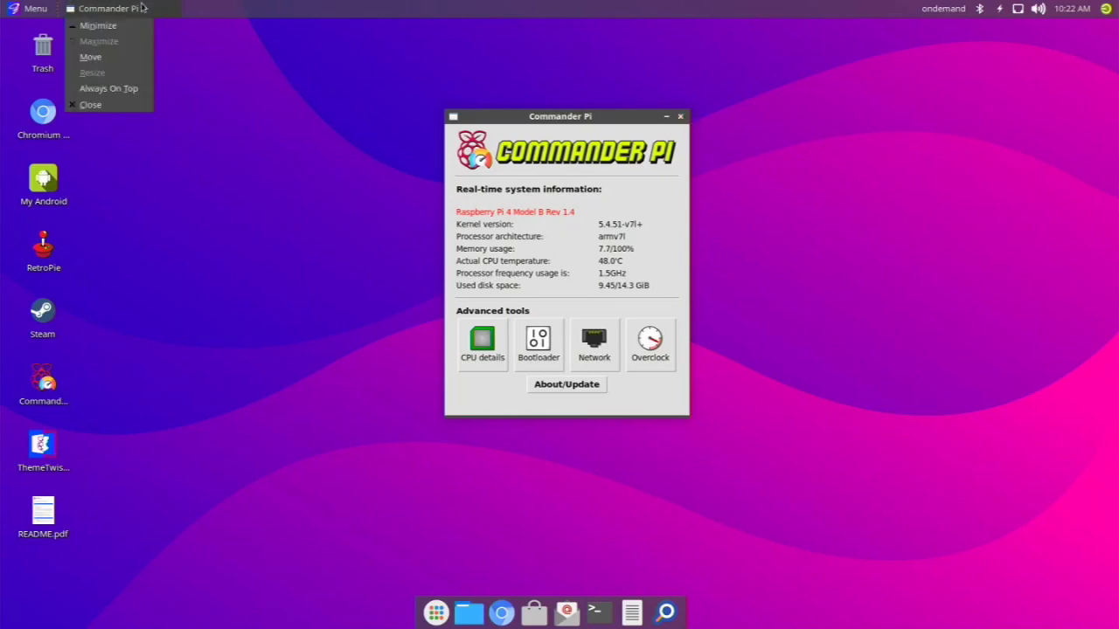
{"action": "left_click", "coordinate": [119, 107]}
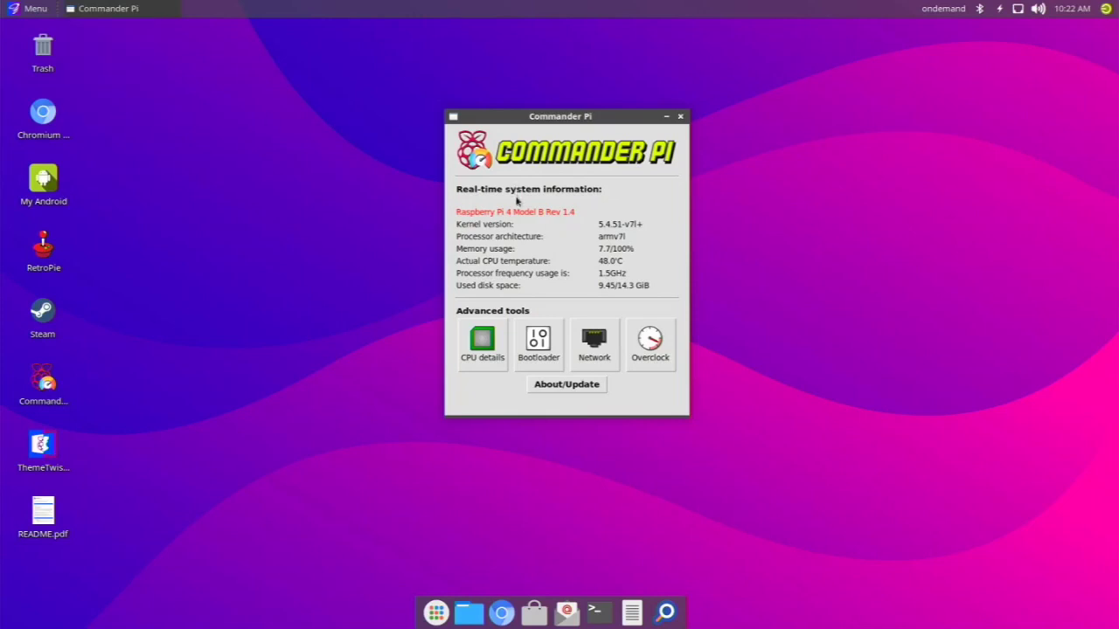
{"action": "left_click_drag", "start_coordinate": [505, 115], "coordinate": [593, 122]}
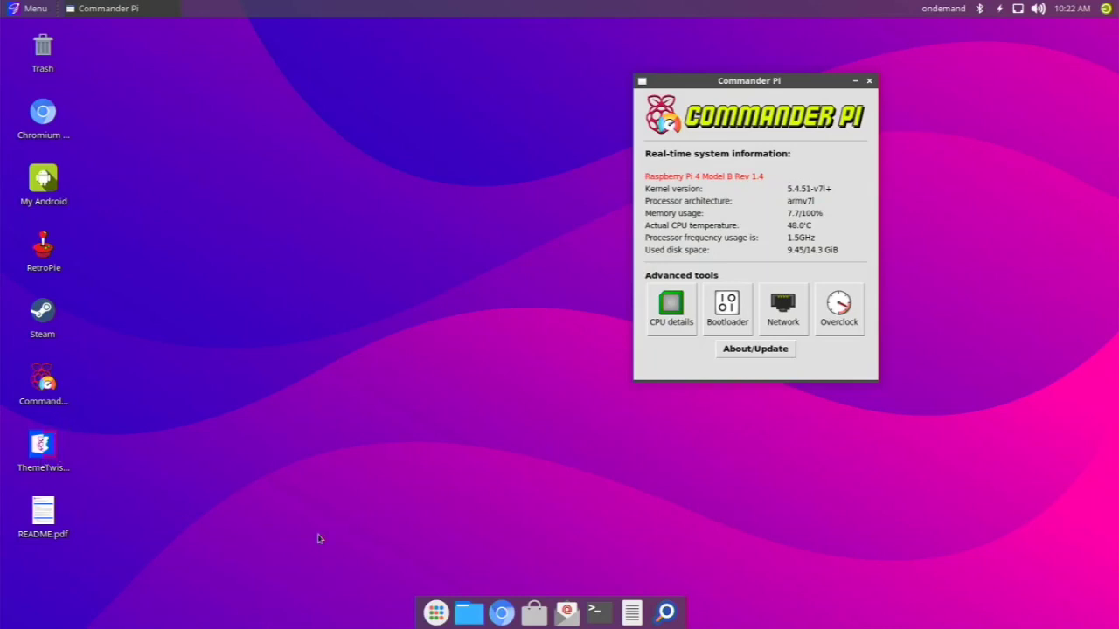
Open ThemeTwister, look over the available desktop themes, and close it without choosing one
{"action": "double_click", "coordinate": [44, 448]}
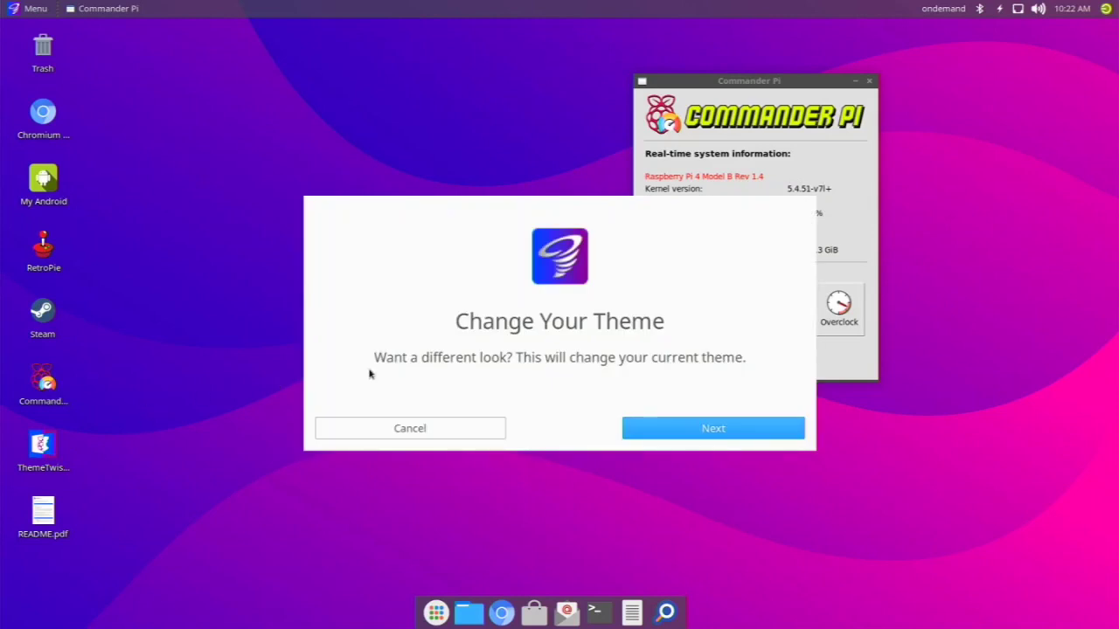
{"action": "left_click", "coordinate": [675, 437]}
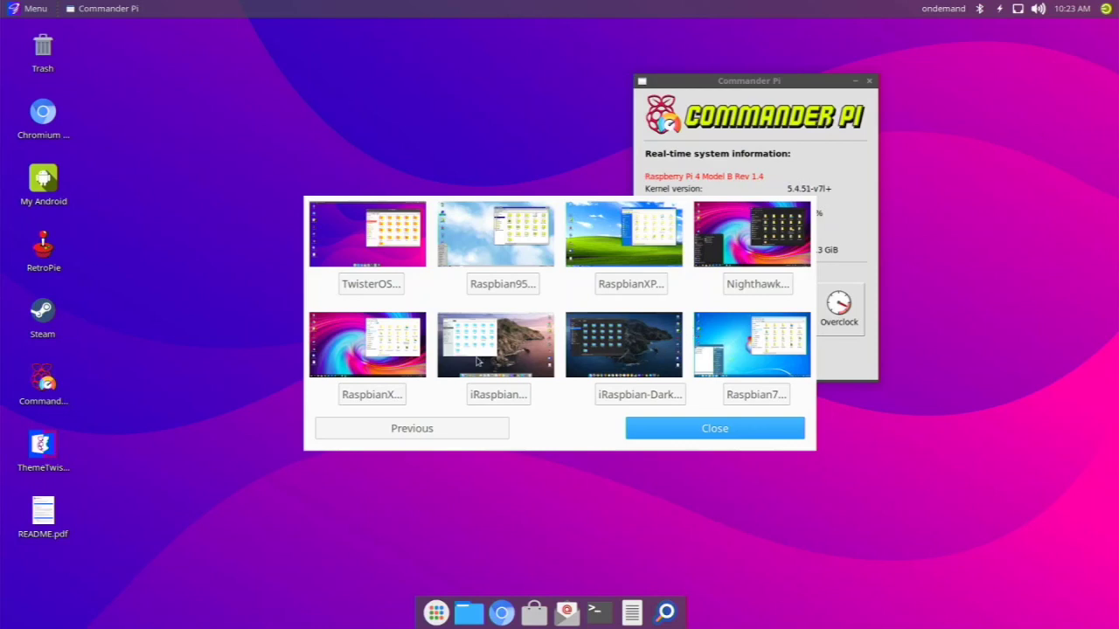
{"action": "left_click", "coordinate": [650, 431]}
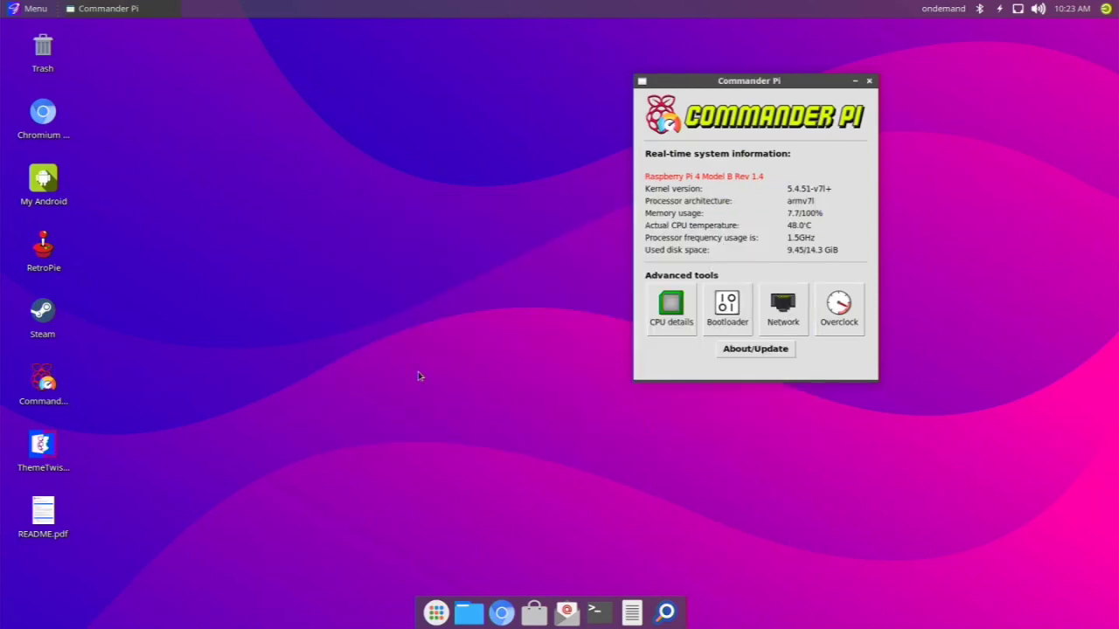
Reopen ThemeTwister and apply the Raspbian95 theme to the desktop
{"action": "left_click", "coordinate": [59, 444]}
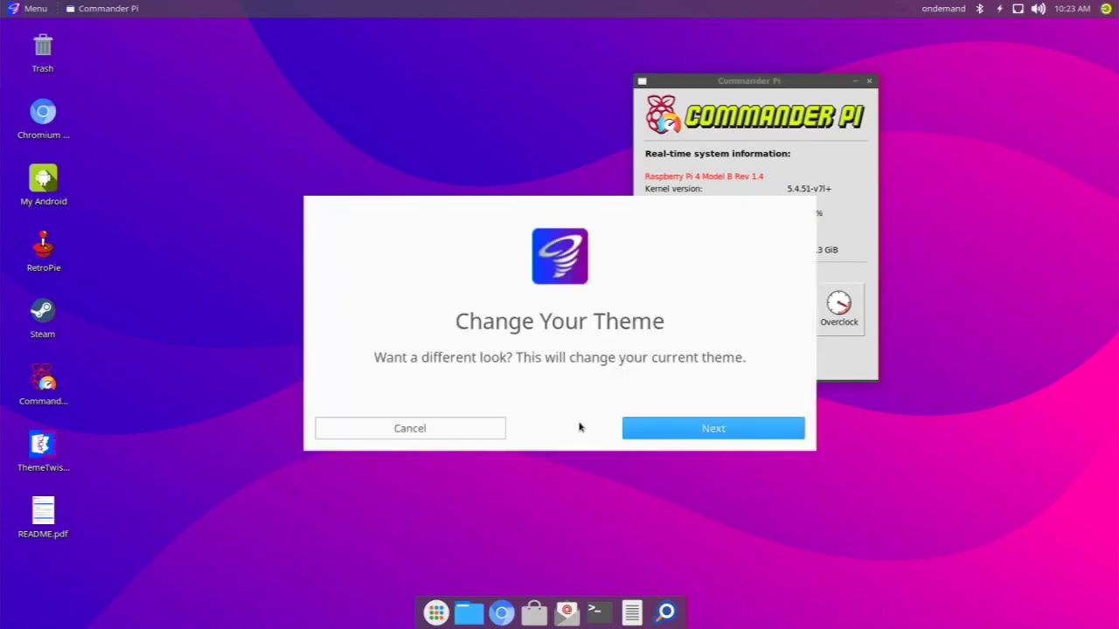
{"action": "left_click", "coordinate": [634, 431]}
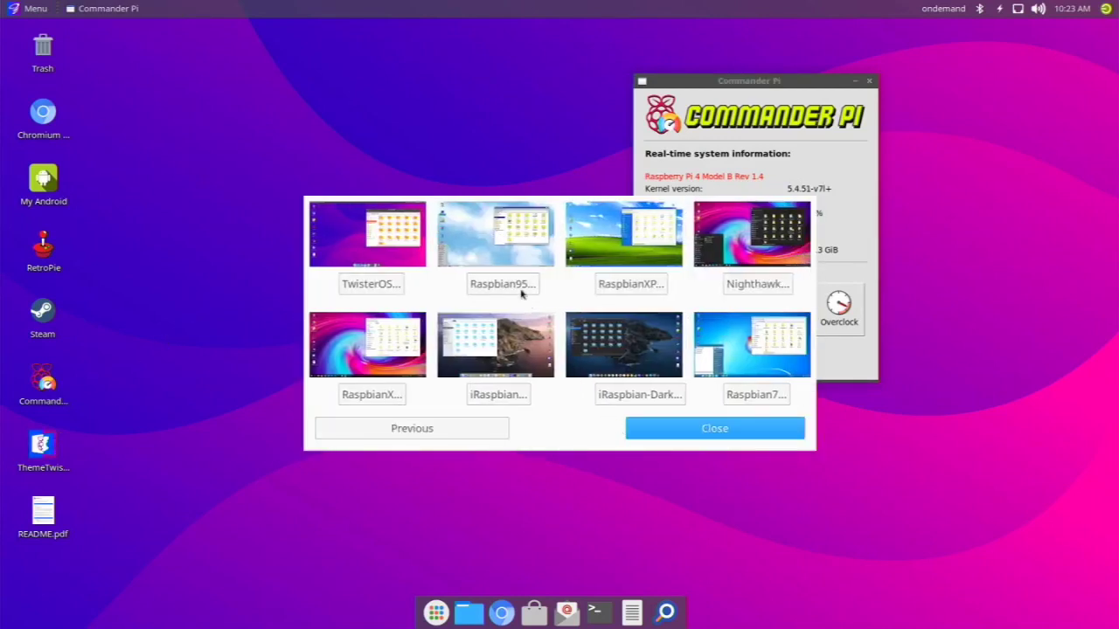
{"action": "left_click", "coordinate": [514, 284]}
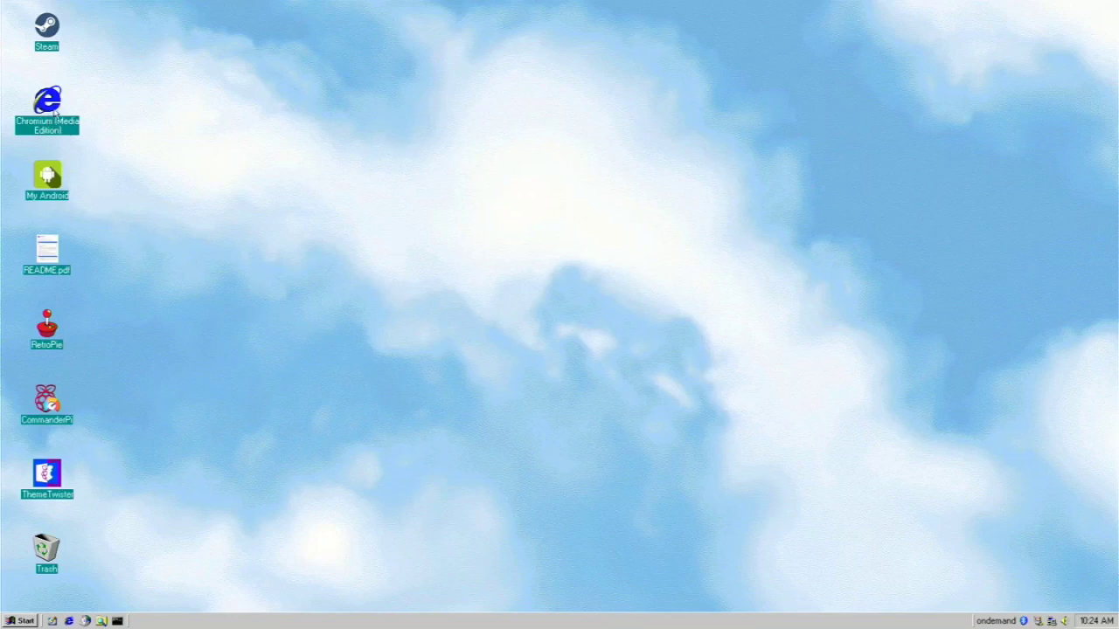
Examine the Raspbian95 desktop icons and the start menu's application categories, including Multimedia, Games and Development
{"action": "mouse_move", "coordinate": [55, 104]}
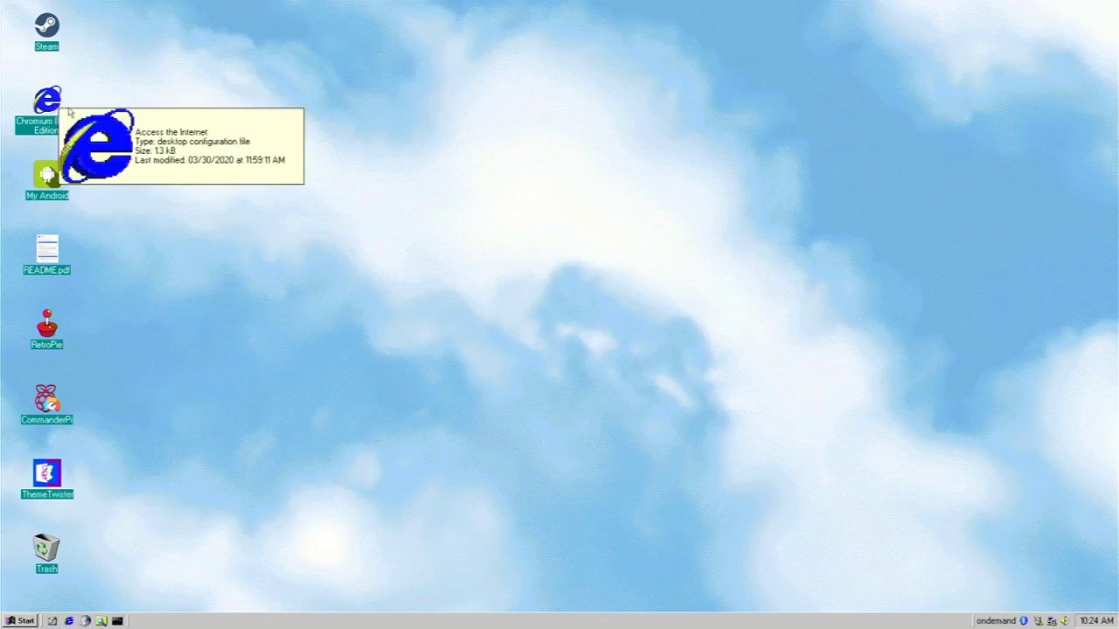
{"action": "left_click_drag", "start_coordinate": [124, 451], "coordinate": [60, 583]}
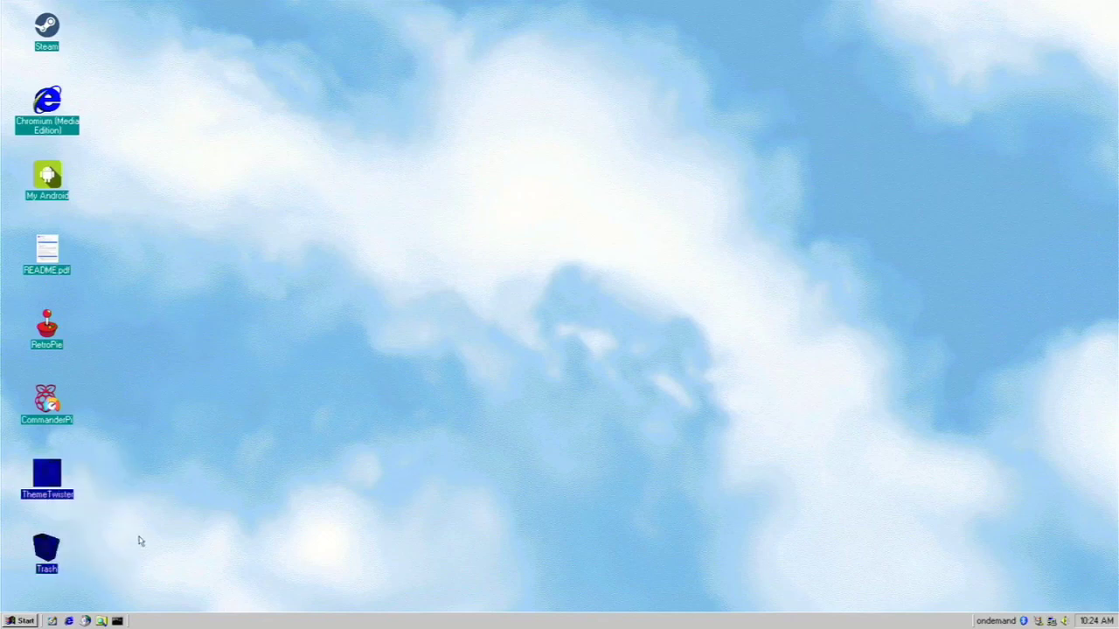
{"action": "left_click", "coordinate": [27, 620]}
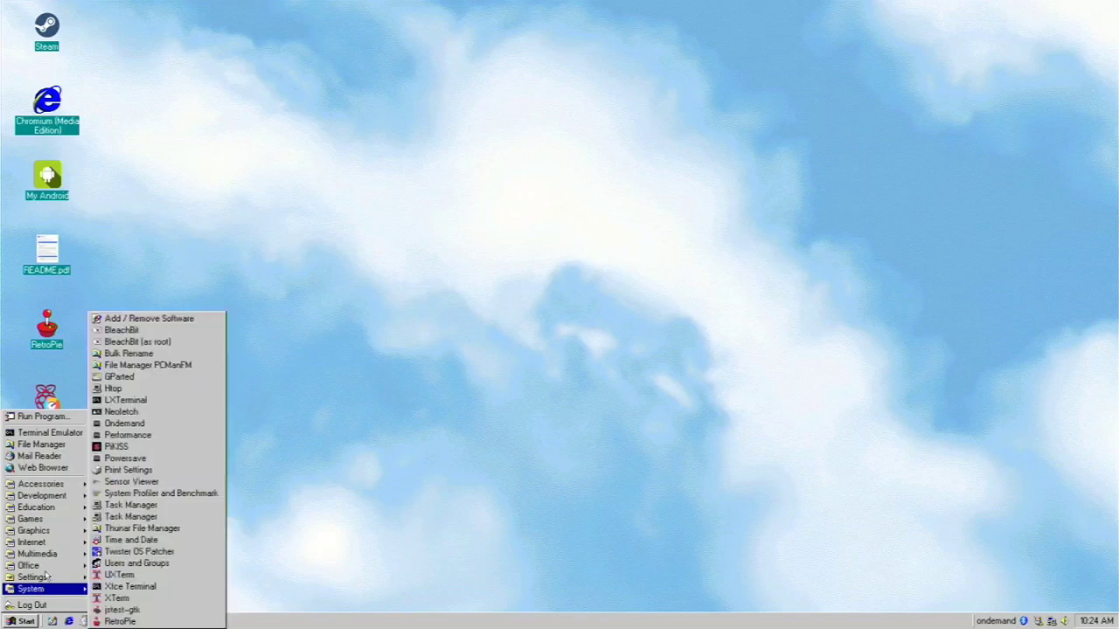
{"action": "mouse_move", "coordinate": [48, 558]}
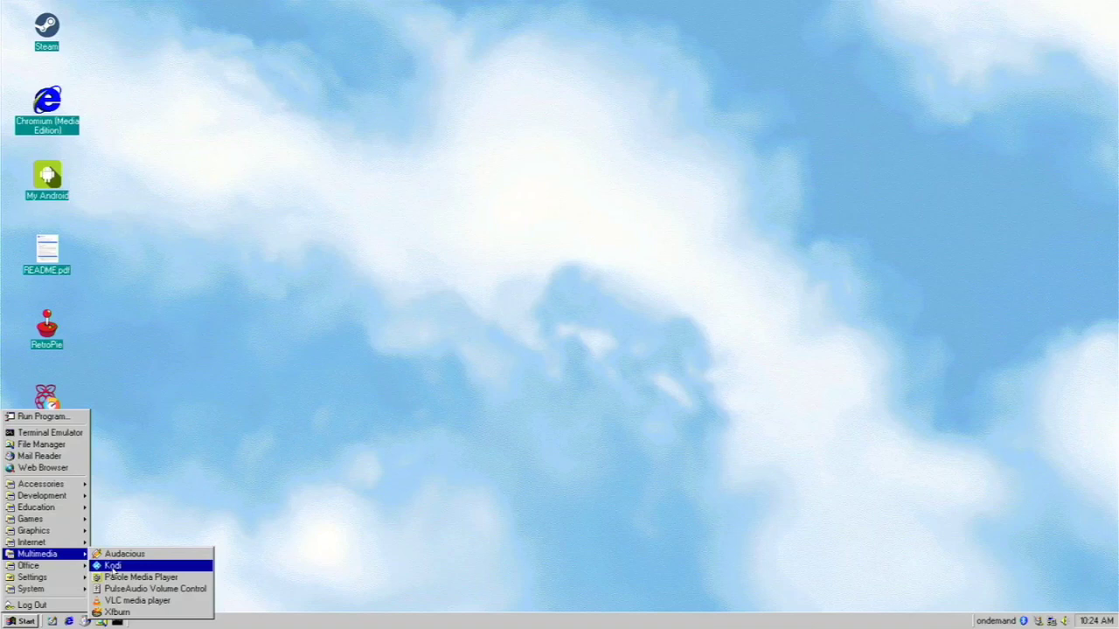
{"action": "mouse_move", "coordinate": [76, 543]}
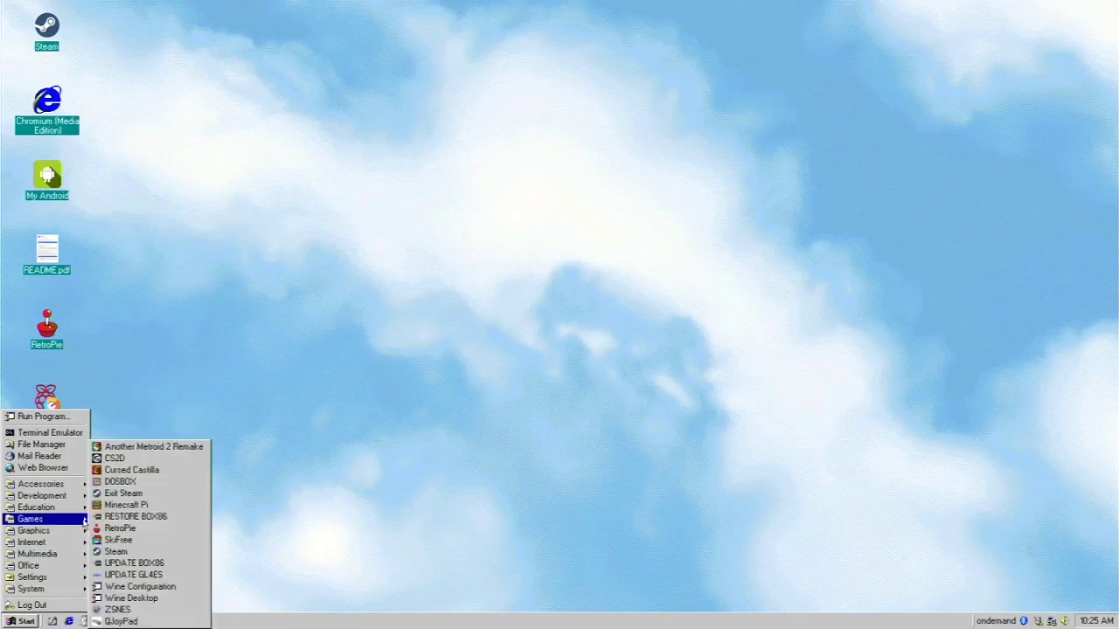
{"action": "mouse_move", "coordinate": [84, 496]}
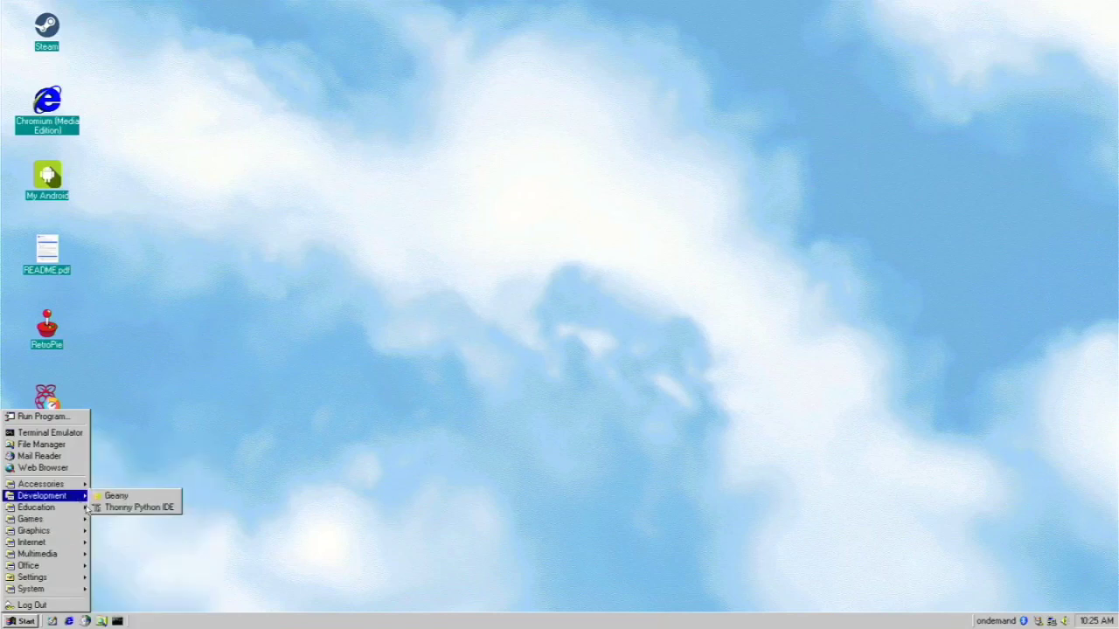
{"action": "left_click", "coordinate": [430, 261]}
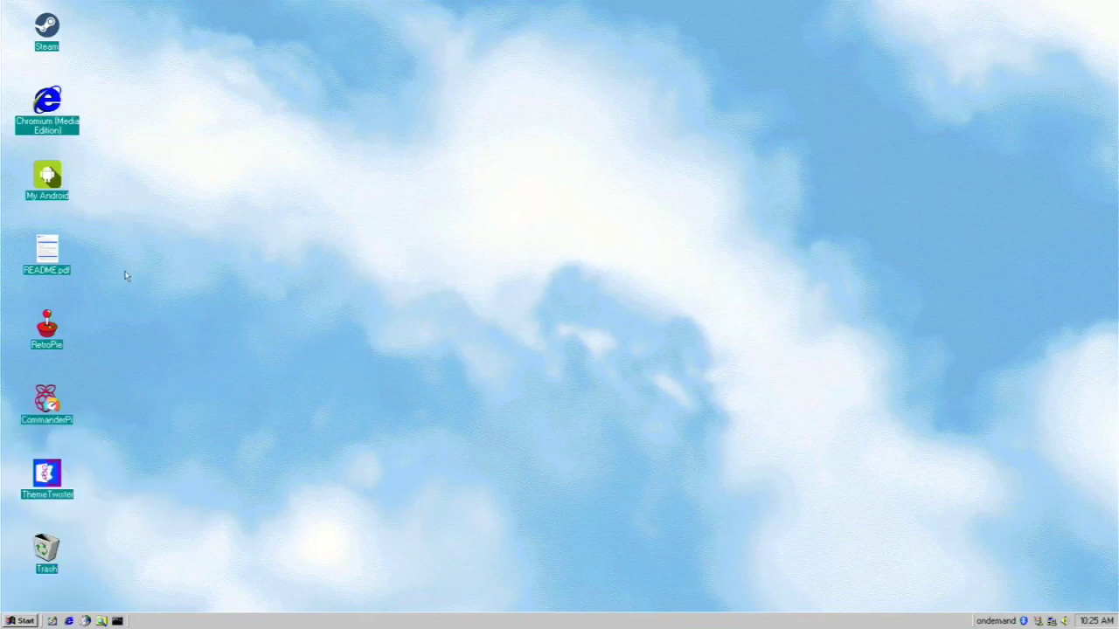
{"action": "left_click", "coordinate": [19, 621]}
{"action": "left_click", "coordinate": [223, 296]}
{"action": "left_click_drag", "start_coordinate": [598, 72], "coordinate": [170, 592]}
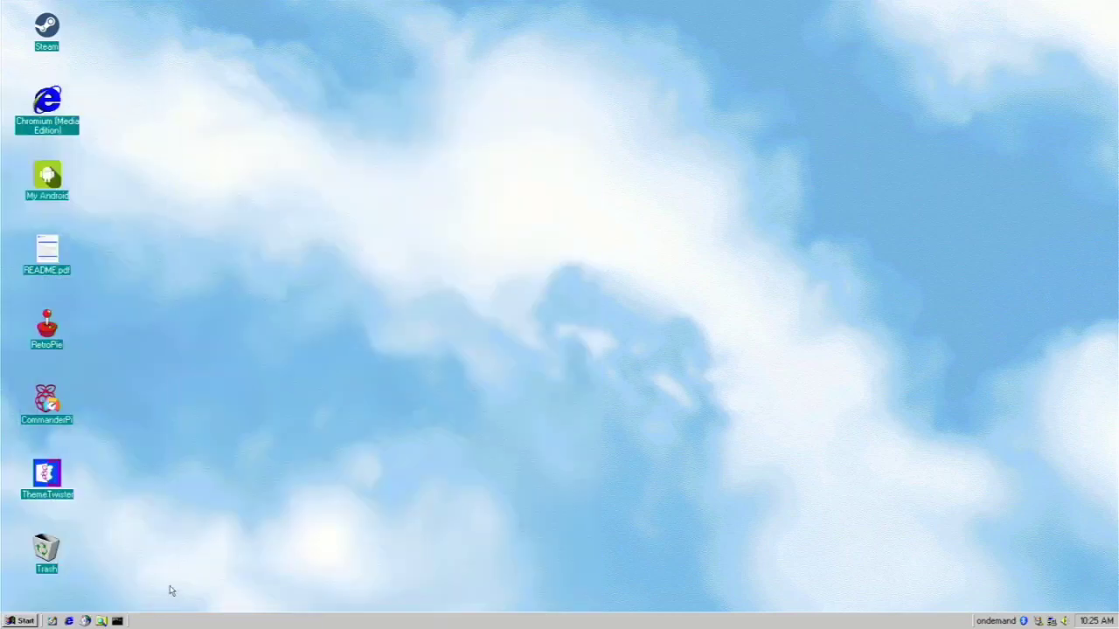
Apply the RaspbianXP theme with ThemeTwister and restart the system
{"action": "double_click", "coordinate": [61, 474]}
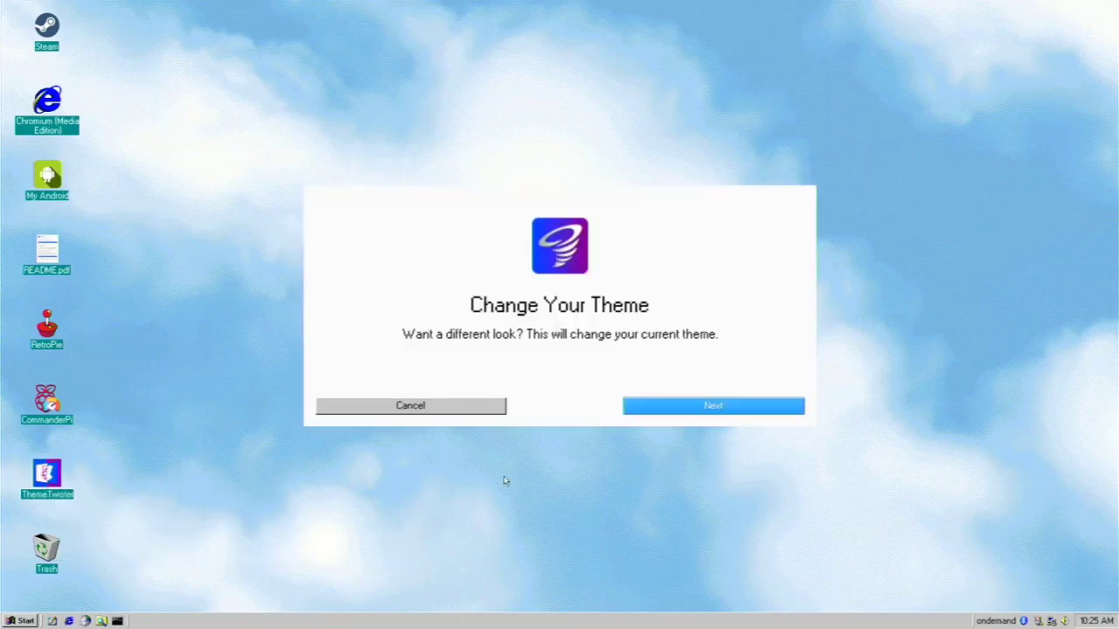
{"action": "left_click", "coordinate": [665, 416]}
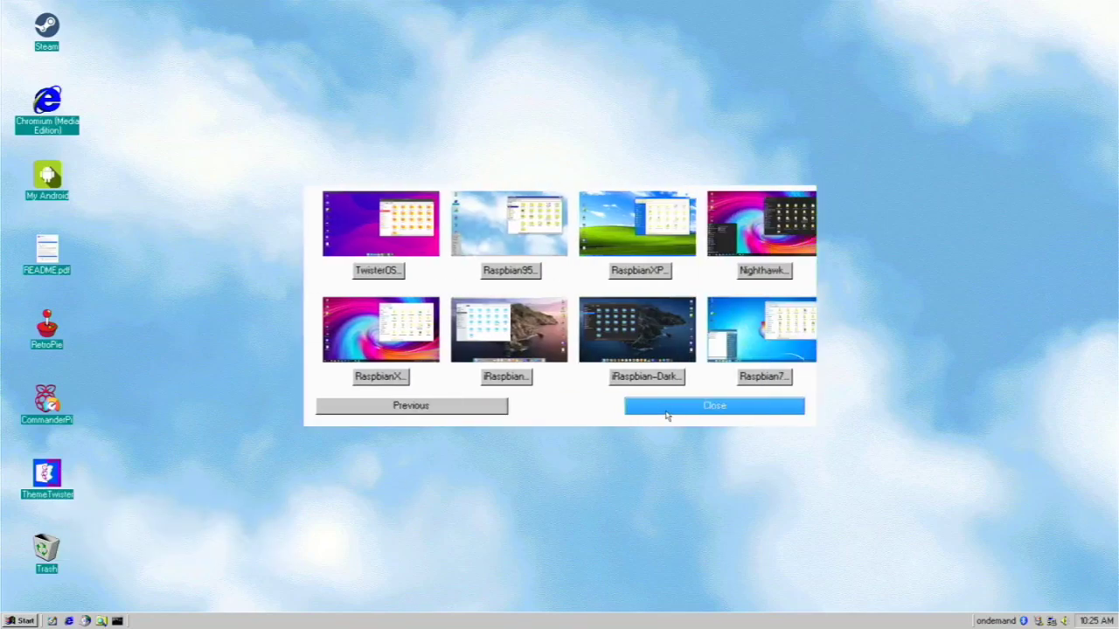
{"action": "left_click", "coordinate": [635, 271]}
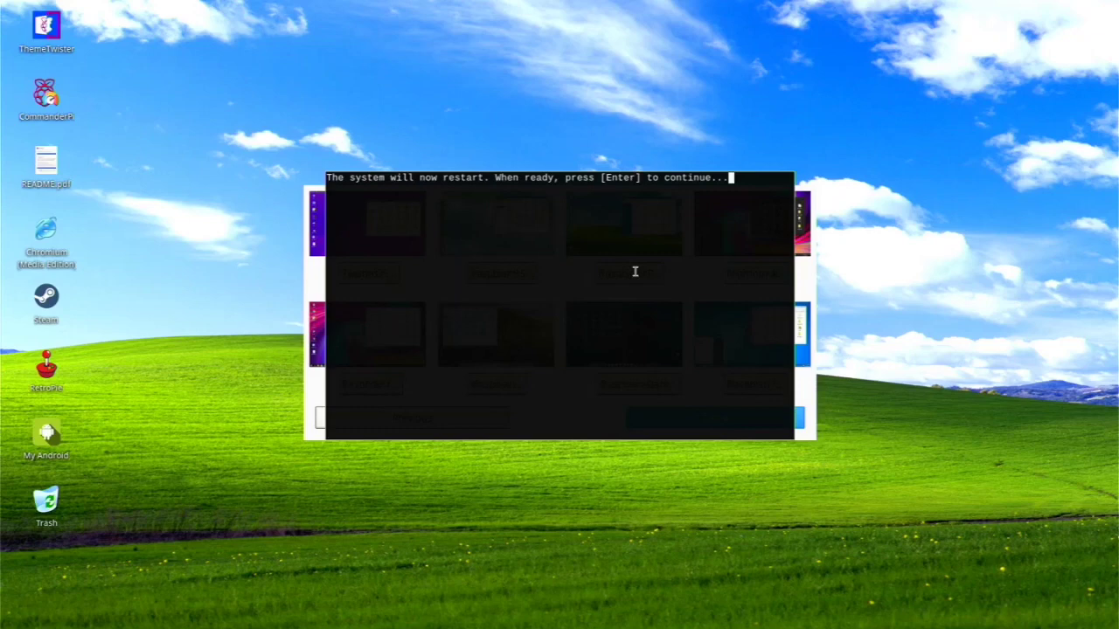
{"action": "key", "text": "Return"}
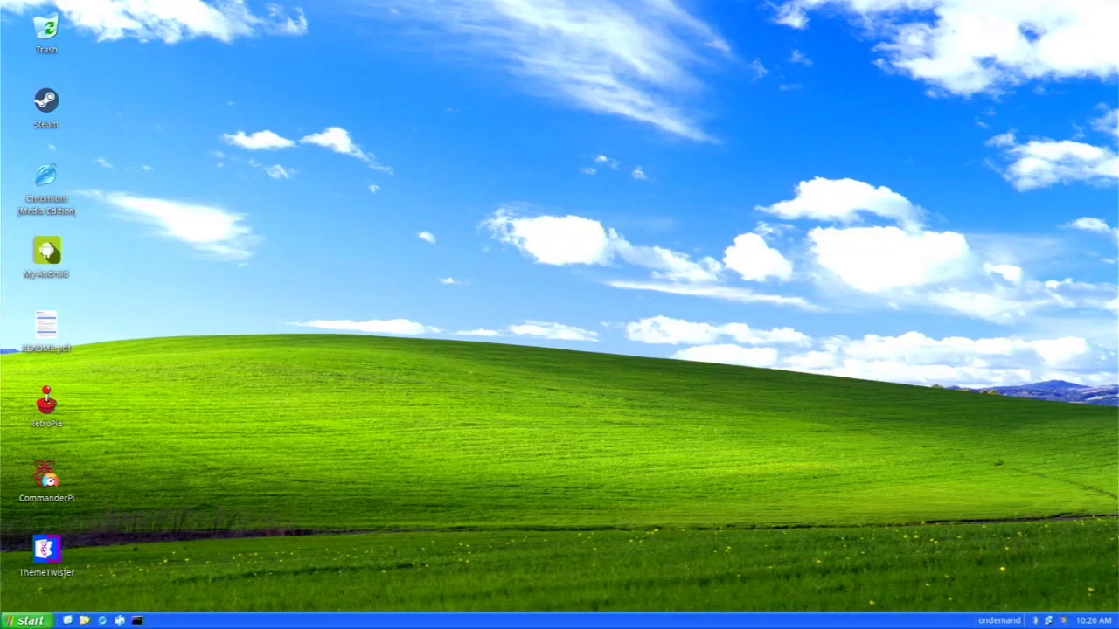
Look over the RaspbianXP start menu, view the home folder in File Manager near the desktop's center, and close the window
{"action": "left_click", "coordinate": [26, 621]}
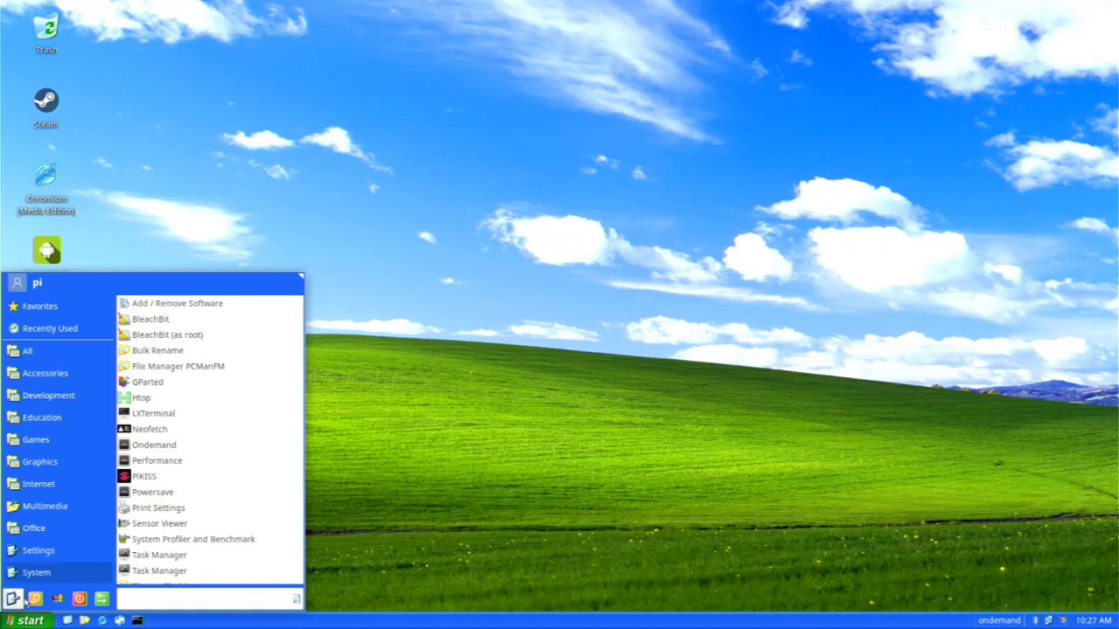
{"action": "left_click", "coordinate": [84, 621]}
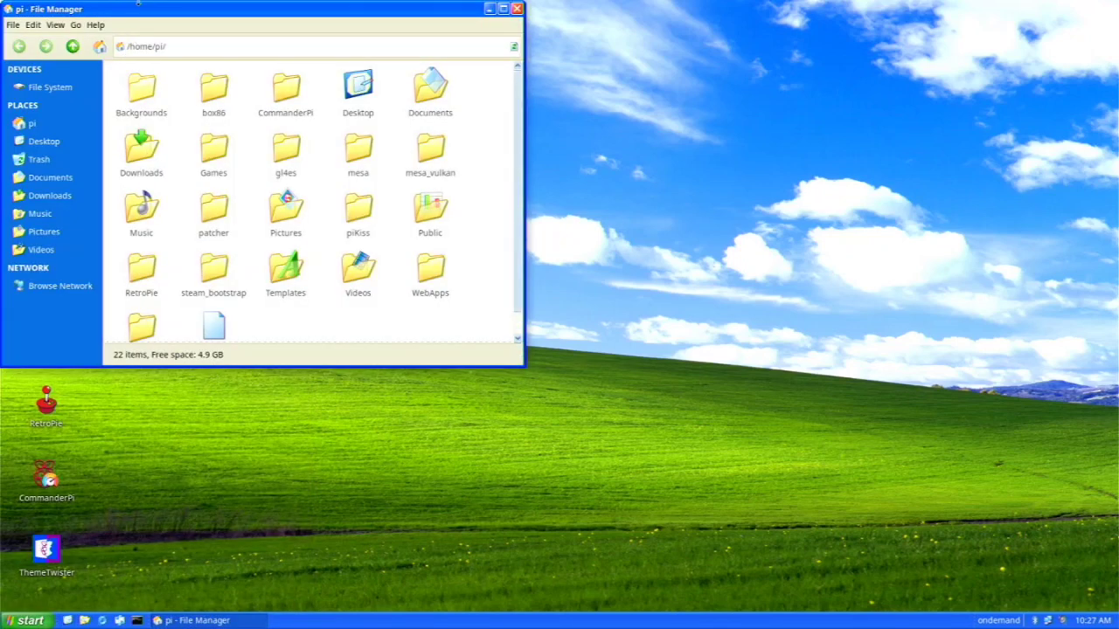
{"action": "left_click_drag", "start_coordinate": [191, 13], "coordinate": [568, 64]}
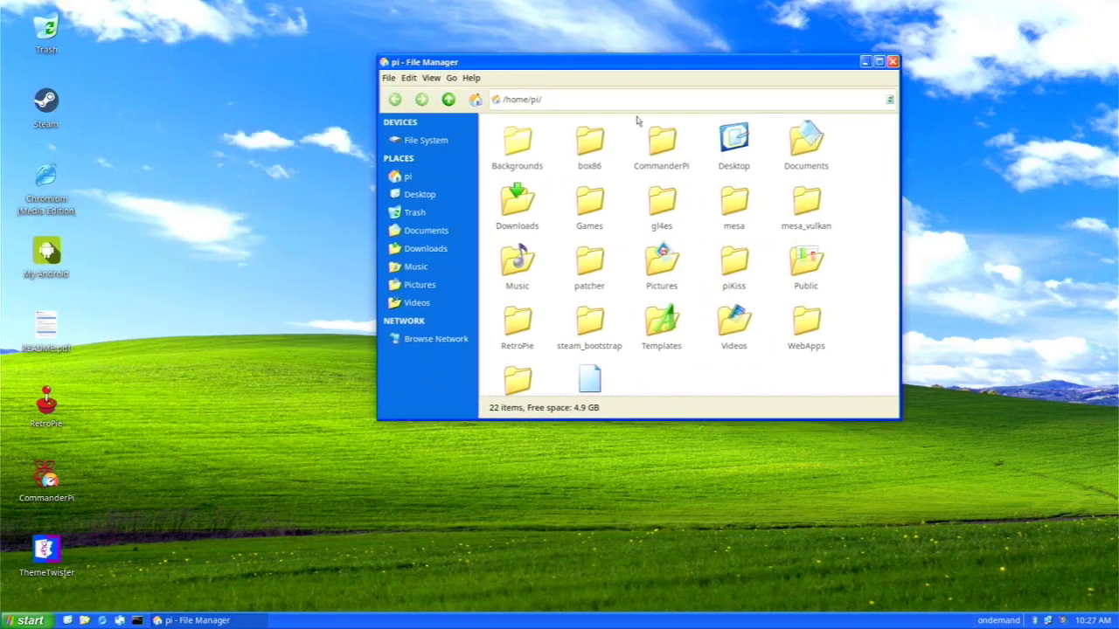
{"action": "scroll", "coordinate": [684, 214], "scroll_direction": "down", "scroll_amount": 1}
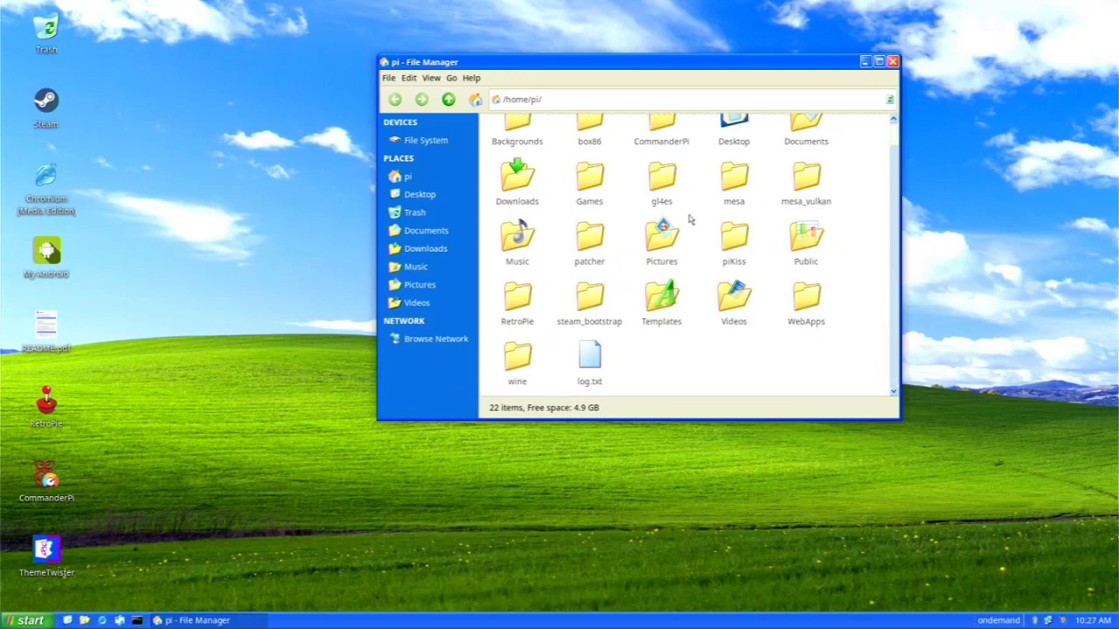
{"action": "scroll", "coordinate": [689, 220], "scroll_direction": "up", "scroll_amount": 1}
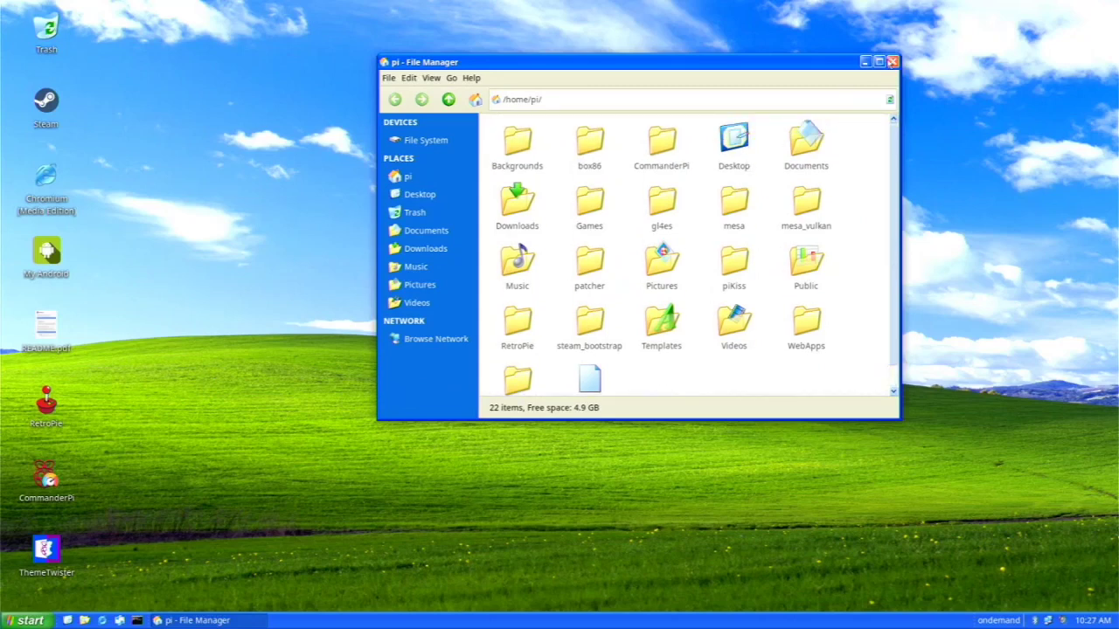
{"action": "left_click", "coordinate": [892, 61]}
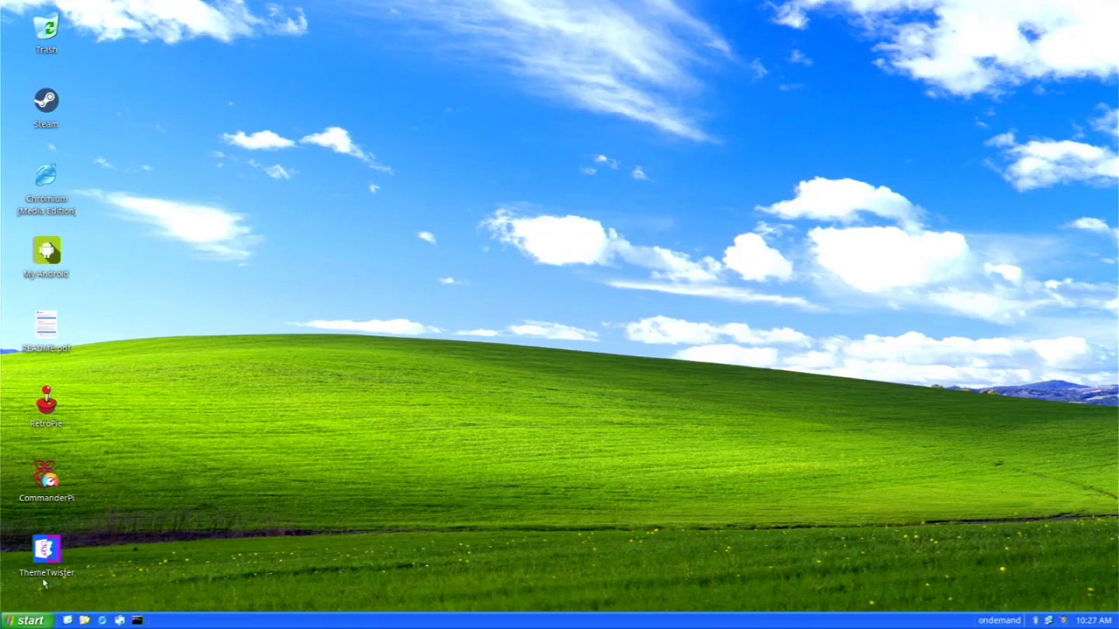
Open ThemeTwister's theme selection and switch the desktop to the Nighthawk theme
{"action": "double_click", "coordinate": [48, 552]}
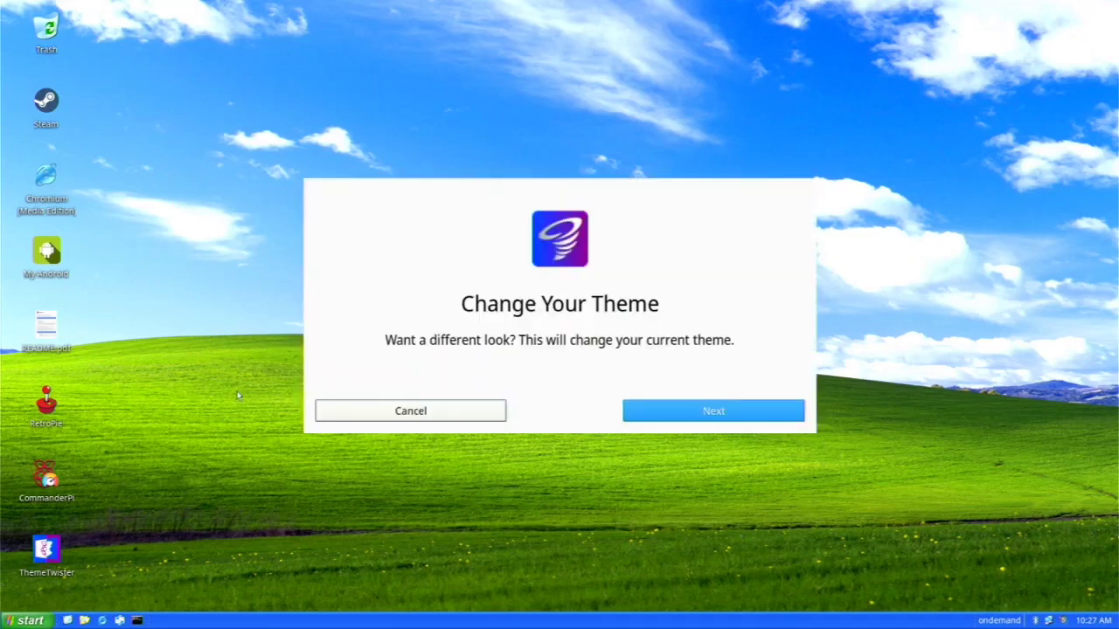
{"action": "left_click", "coordinate": [636, 408]}
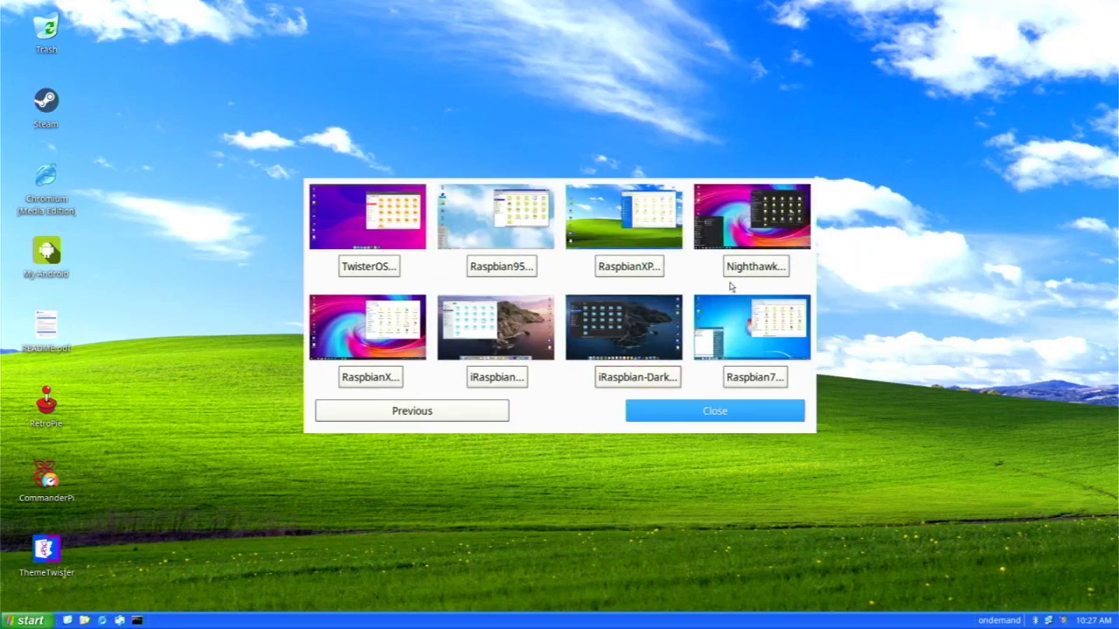
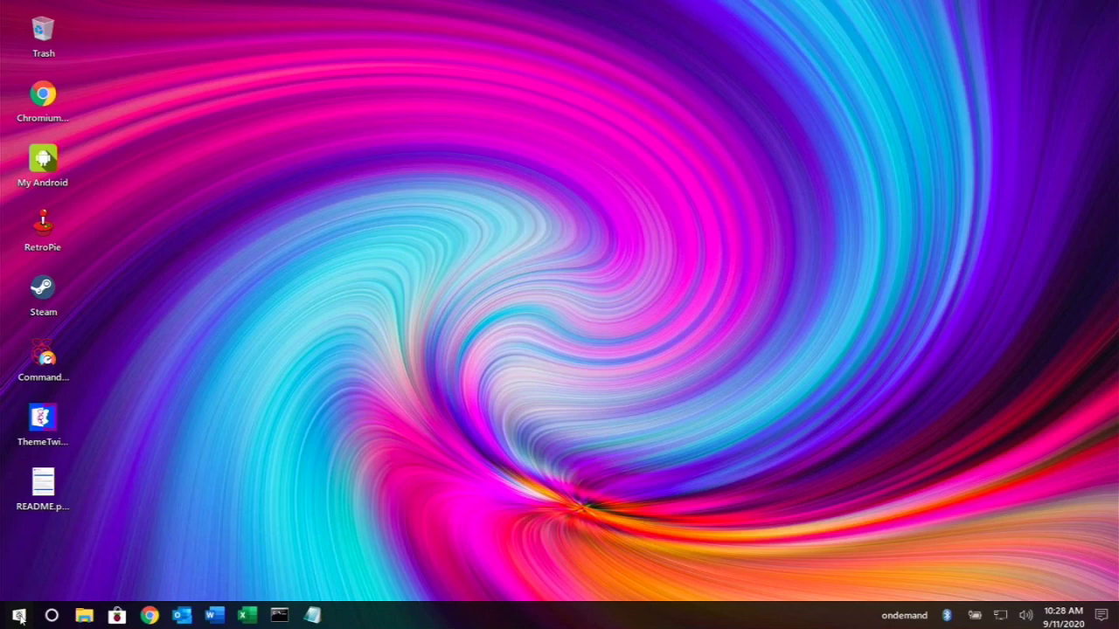
Examine the Nighthawk start menu's Multimedia, Recently Used, Accessories, Development, Education, Games and Favorites lists, and close it
{"action": "left_click", "coordinate": [19, 617]}
{"action": "left_click", "coordinate": [50, 511]}
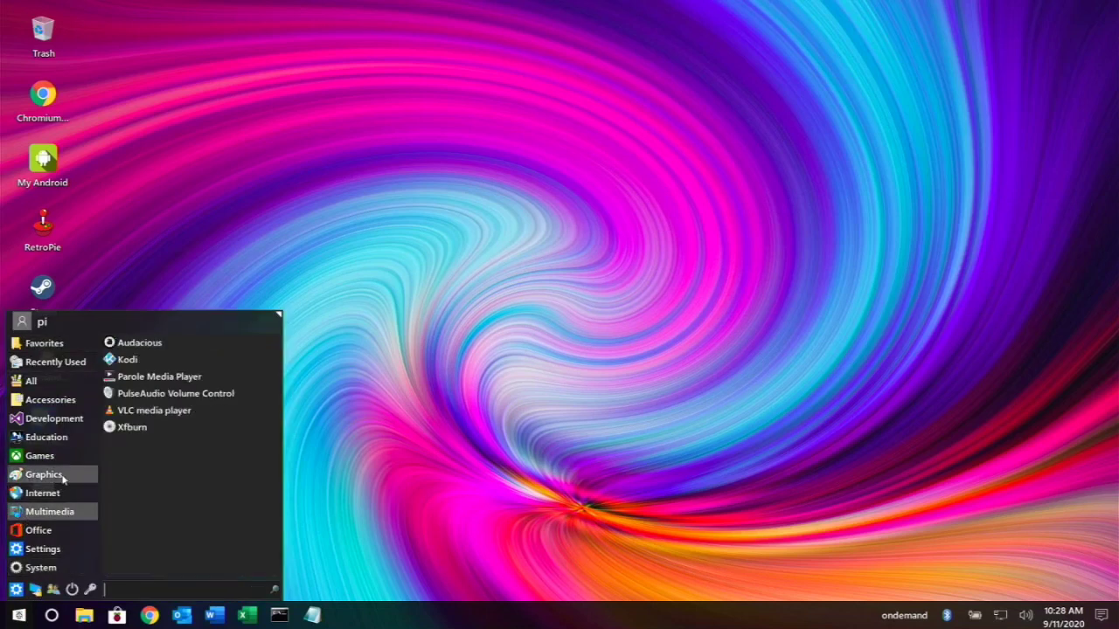
{"action": "left_click", "coordinate": [83, 362]}
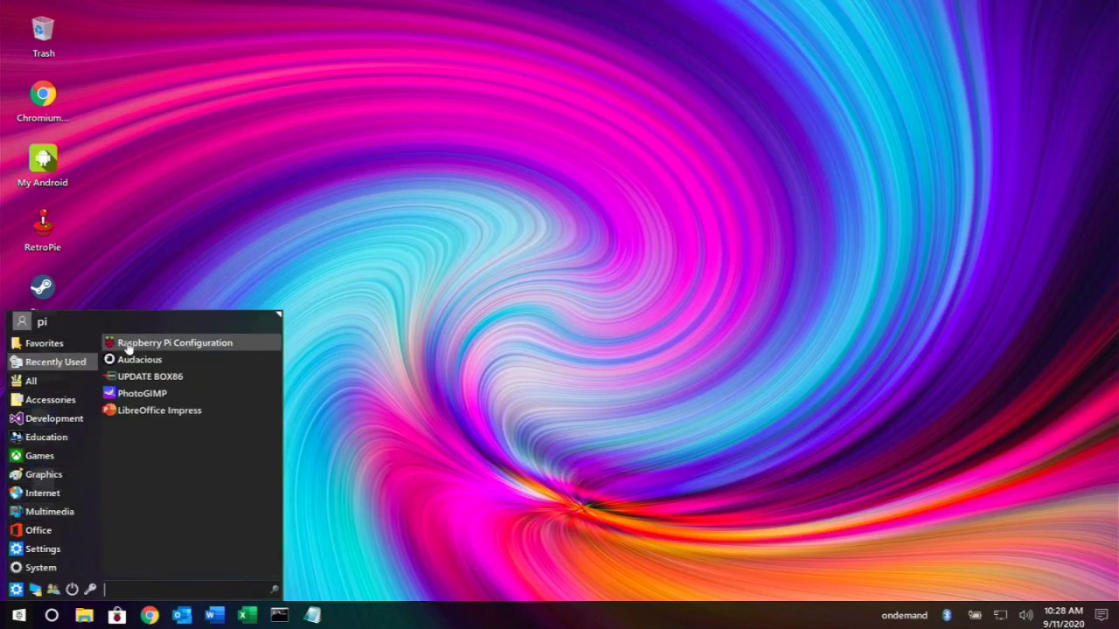
{"action": "left_click", "coordinate": [45, 405]}
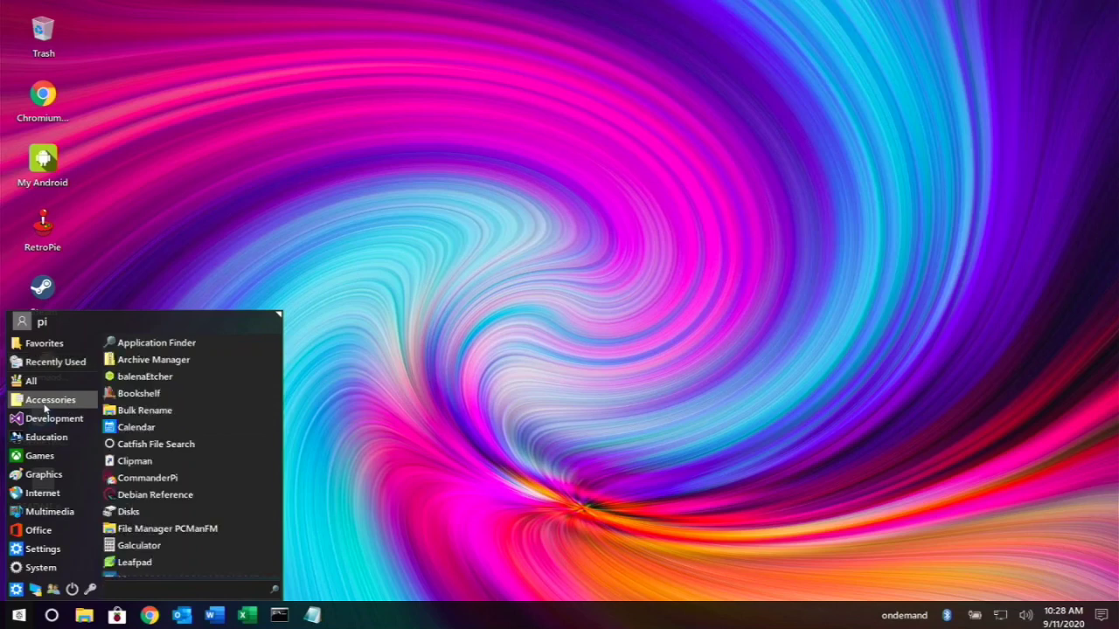
{"action": "left_click", "coordinate": [50, 419]}
{"action": "left_click", "coordinate": [57, 438]}
{"action": "left_click", "coordinate": [64, 452]}
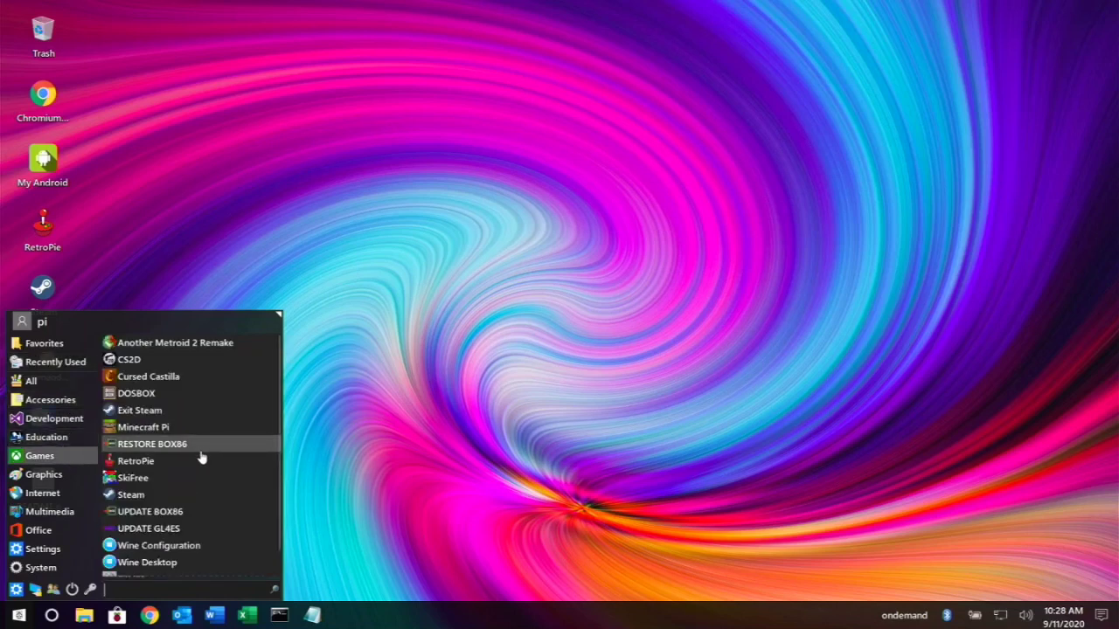
{"action": "scroll", "coordinate": [200, 459], "scroll_direction": "down", "scroll_amount": 1}
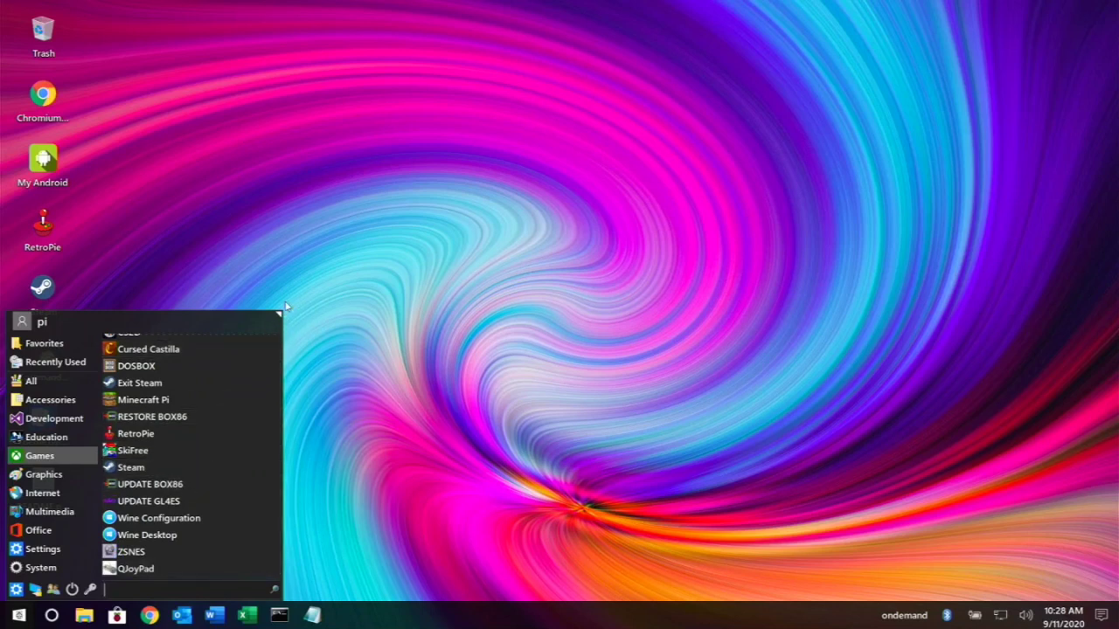
{"action": "left_click", "coordinate": [299, 333]}
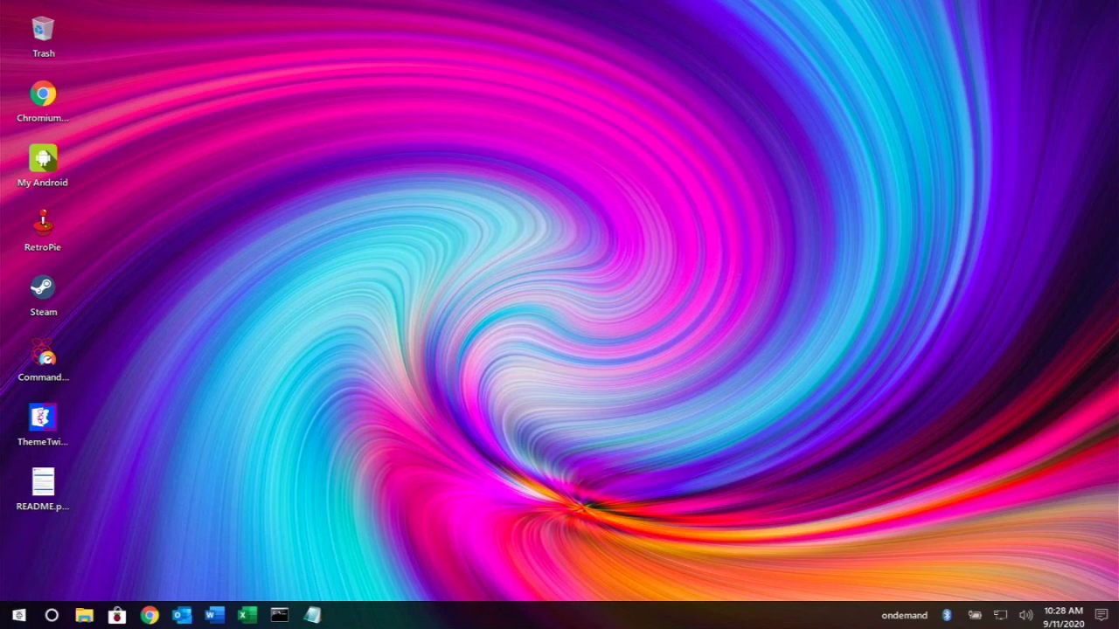
{"action": "left_click", "coordinate": [18, 615]}
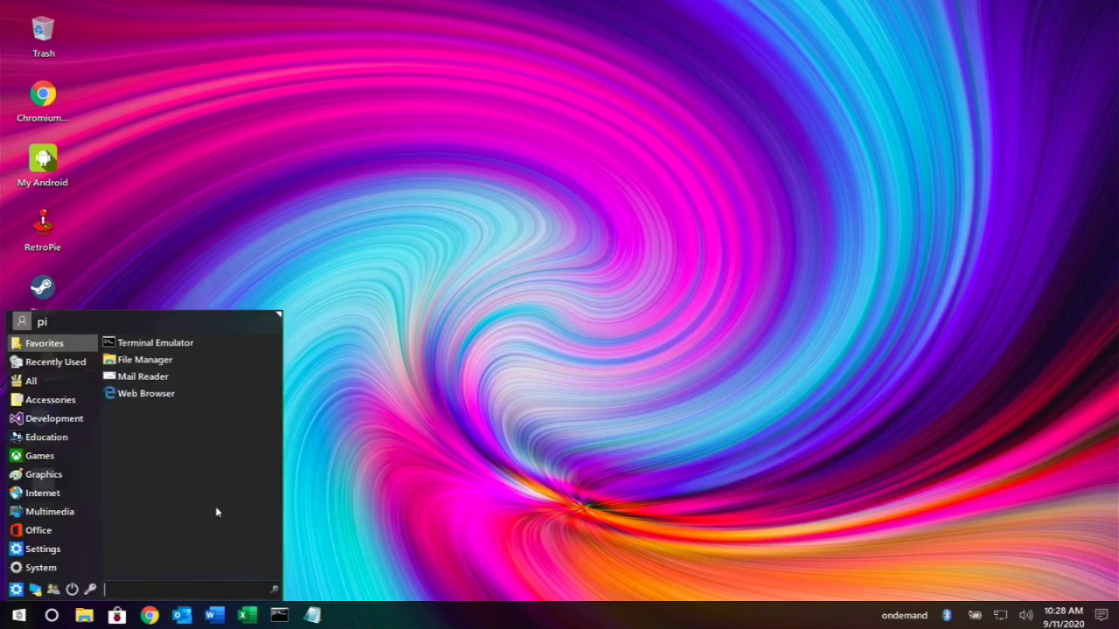
{"action": "left_click", "coordinate": [284, 501]}
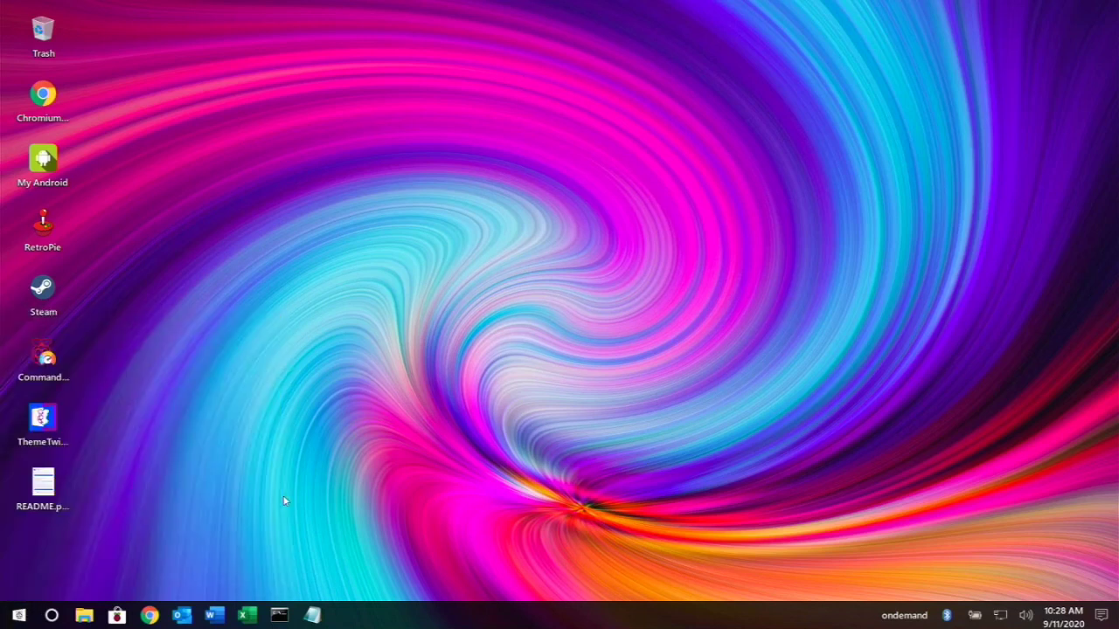
View the home folder in File Manager under the Nighthawk theme, move and maximize the window, and close it
{"action": "left_click", "coordinate": [87, 615]}
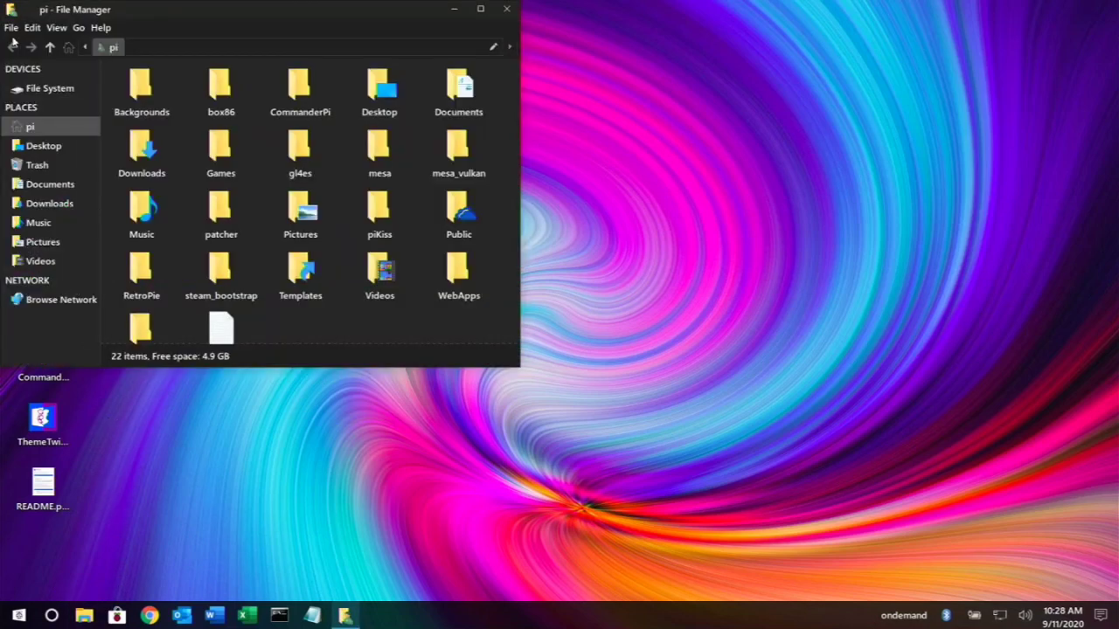
{"action": "left_click_drag", "start_coordinate": [63, 9], "coordinate": [541, 104]}
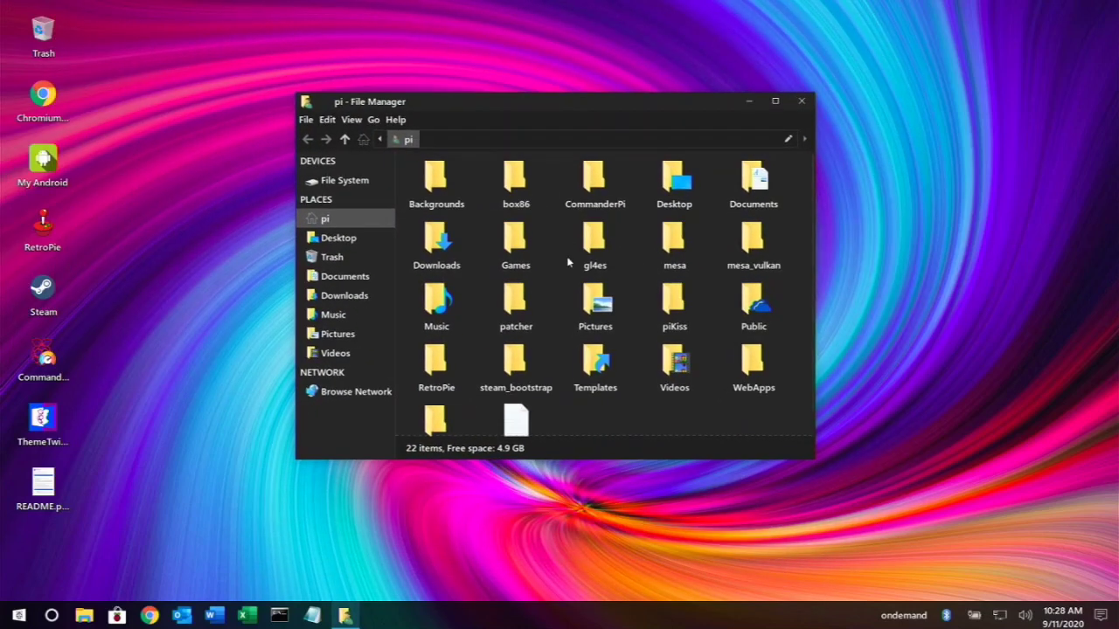
{"action": "left_click", "coordinate": [774, 100]}
{"action": "left_click", "coordinate": [1106, 8]}
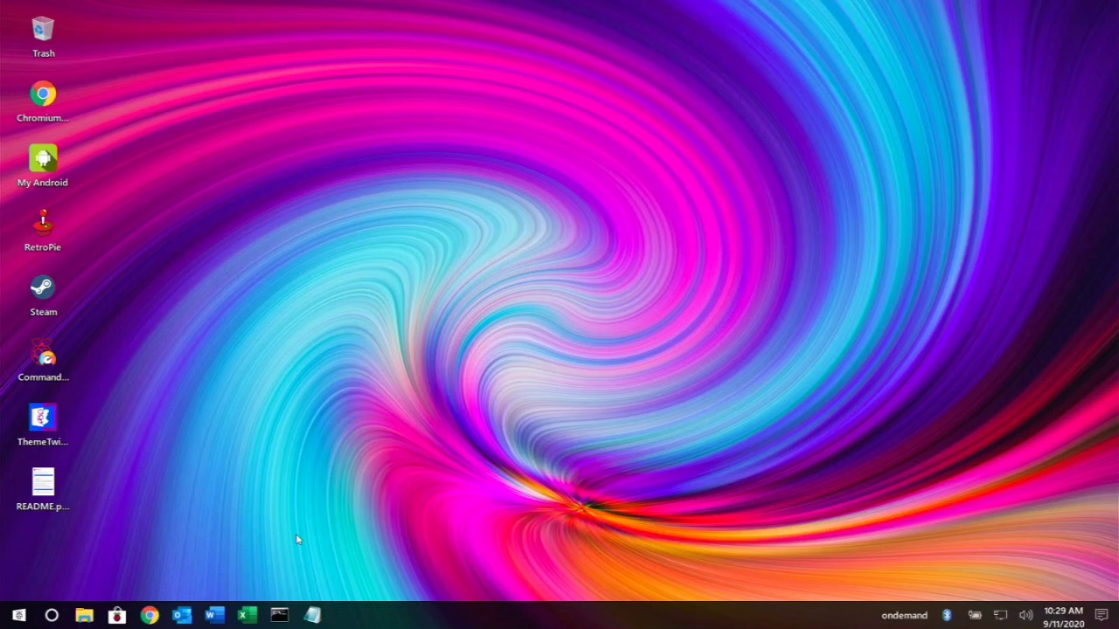
View a terminal window away from the desktop icons and close it, and check the desktop's context menu without choosing anything
{"action": "left_click", "coordinate": [290, 617]}
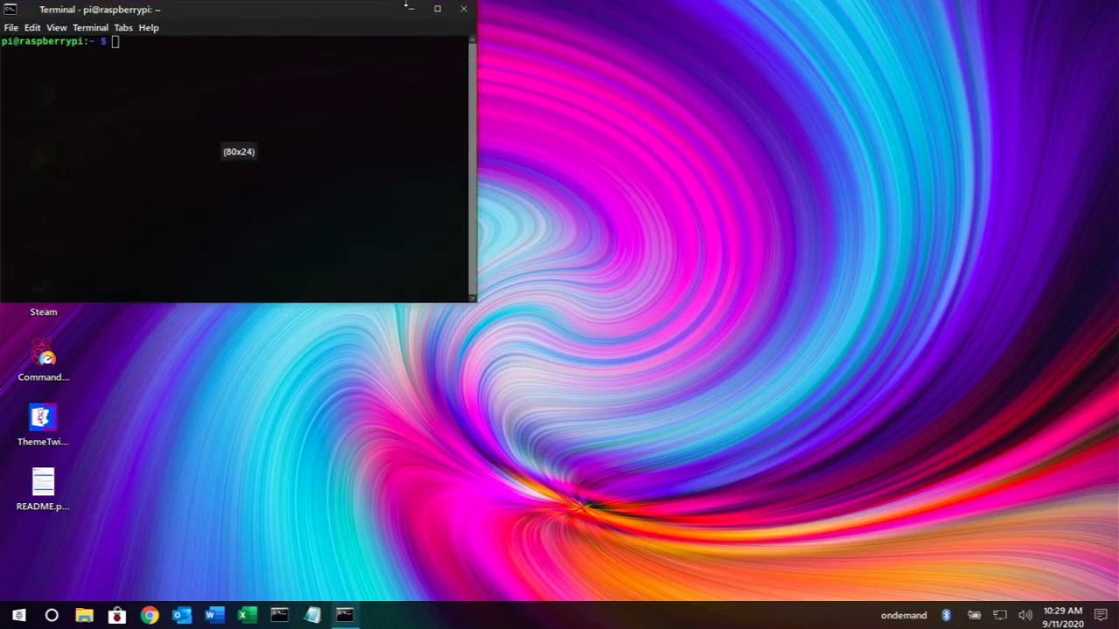
{"action": "left_click_drag", "start_coordinate": [332, 15], "coordinate": [742, 99]}
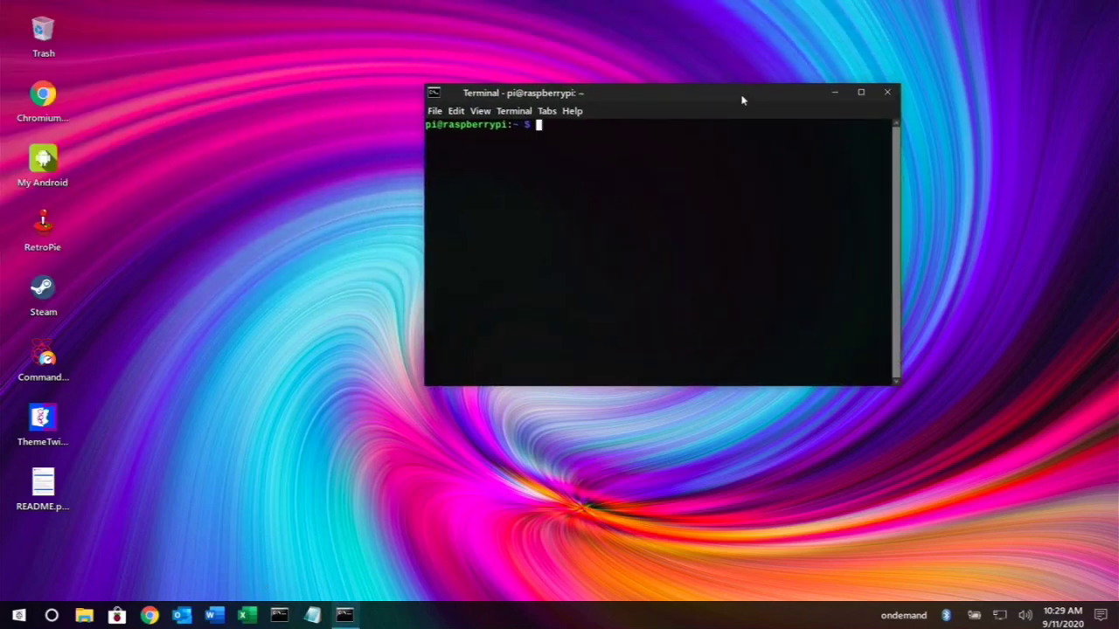
{"action": "left_click", "coordinate": [895, 99]}
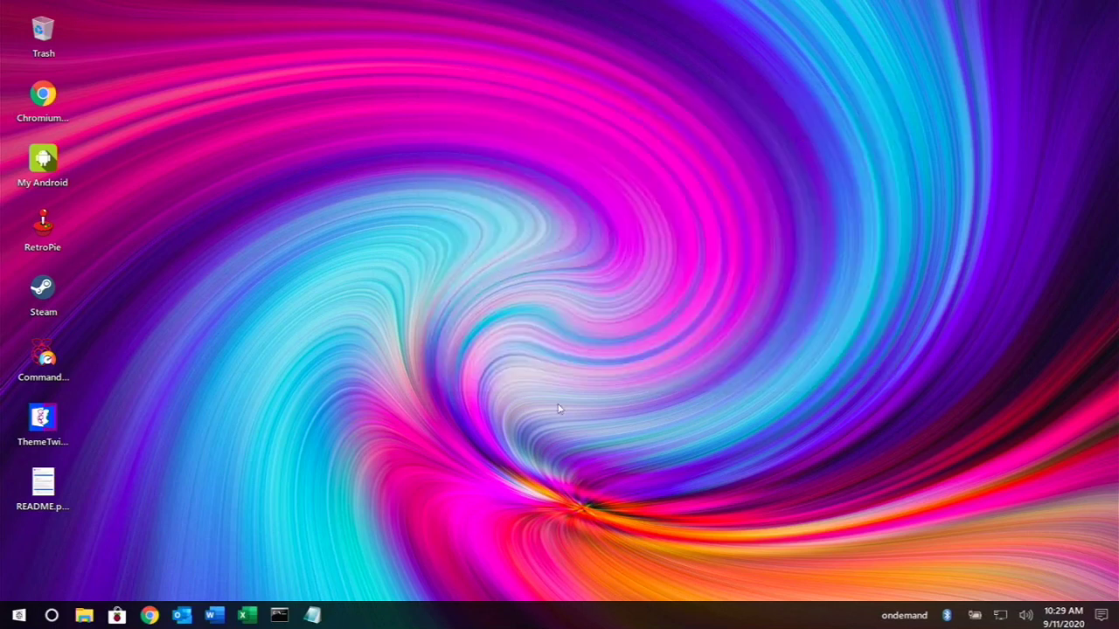
{"action": "right_click", "coordinate": [409, 265]}
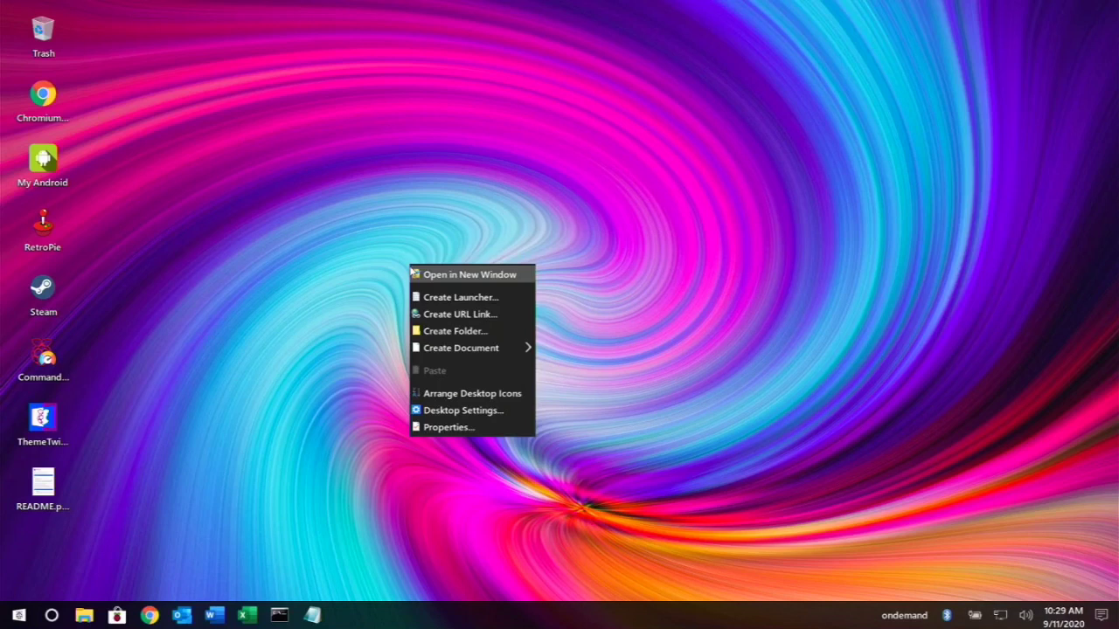
{"action": "left_click", "coordinate": [328, 281]}
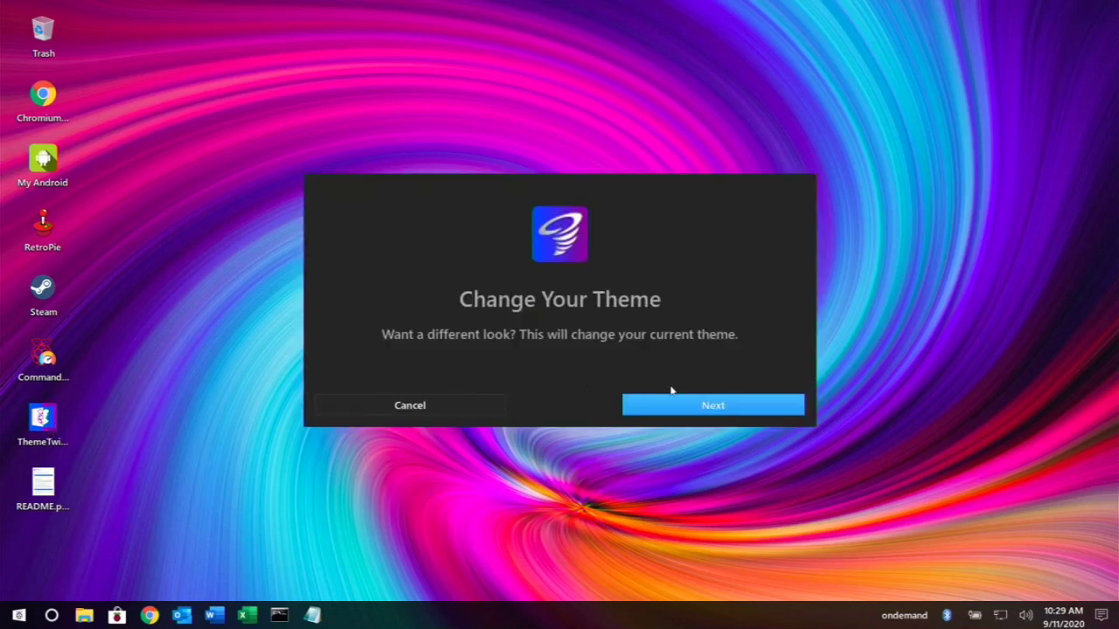
Apply the RaspbianX theme with ThemeTwister and restart the system
{"action": "left_click", "coordinate": [689, 406]}
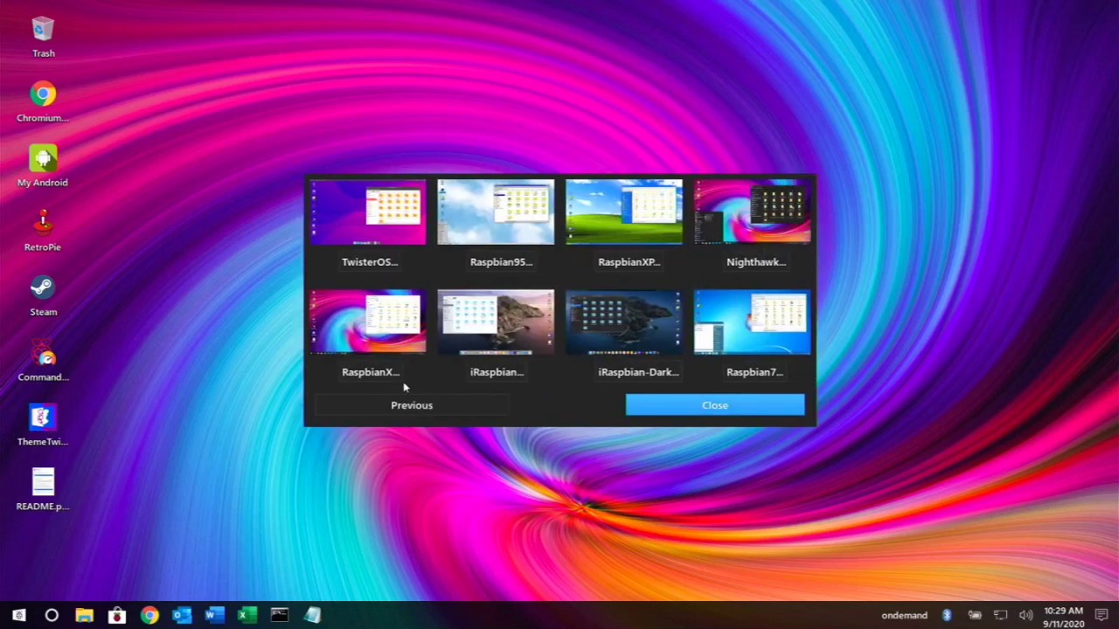
{"action": "left_click", "coordinate": [380, 379]}
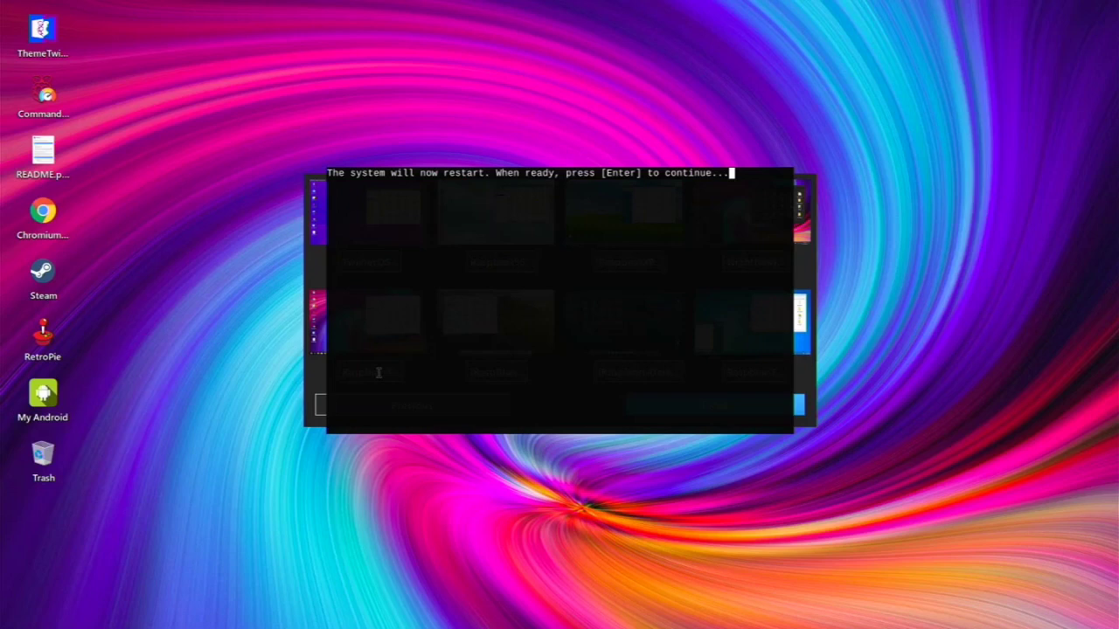
{"action": "key", "text": "Return"}
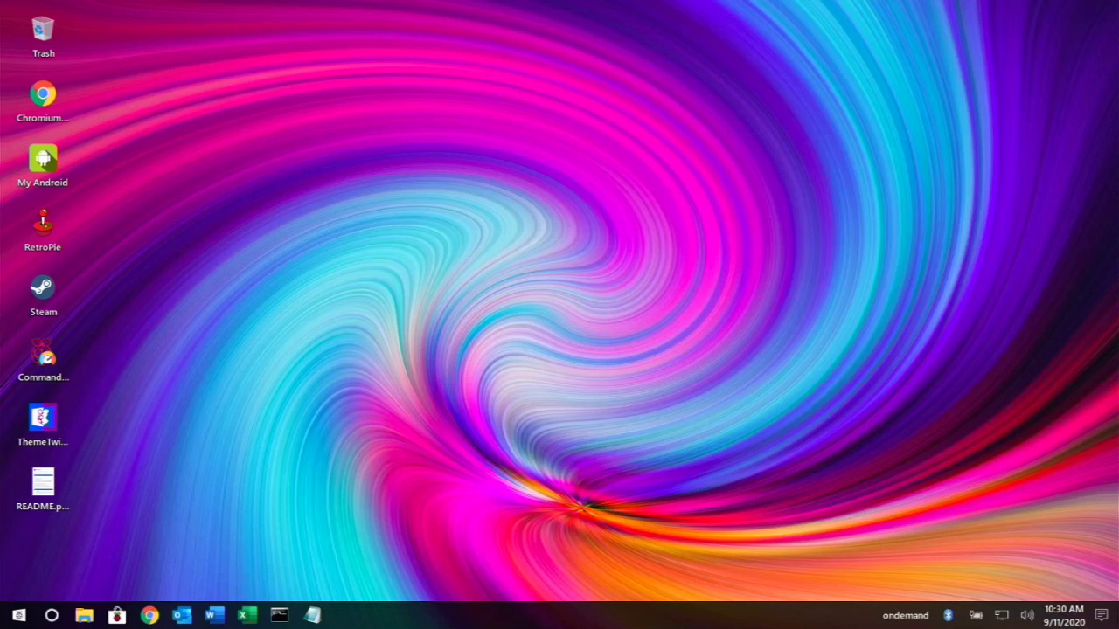
Look through the Internet and Graphics applications in the RaspbianX start menu and close it
{"action": "left_click", "coordinate": [14, 620]}
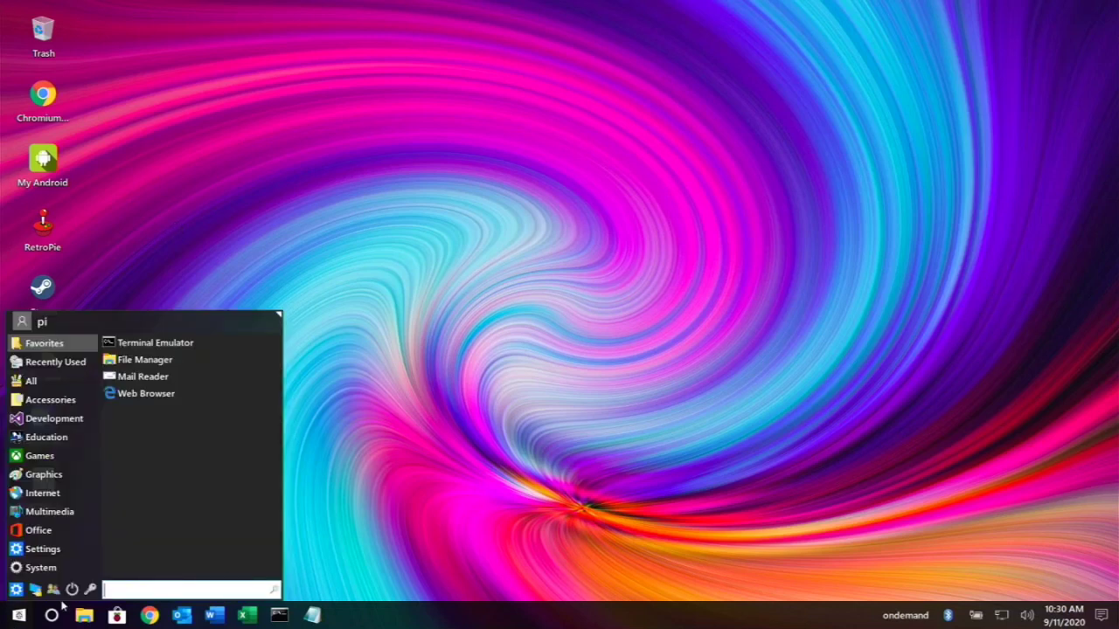
{"action": "left_click", "coordinate": [66, 490]}
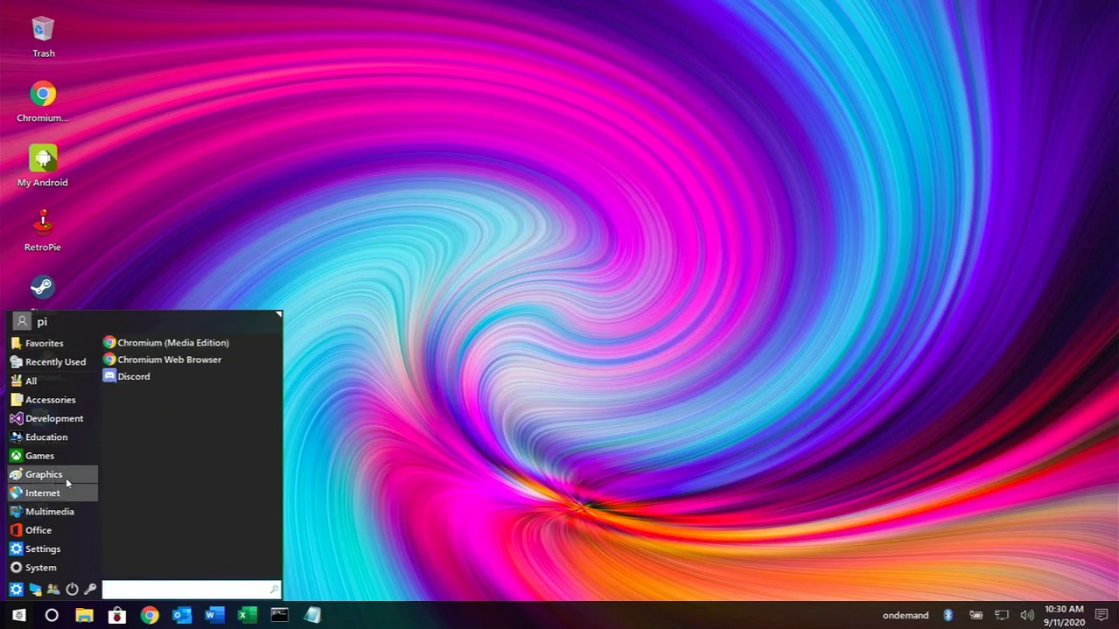
{"action": "left_click", "coordinate": [66, 479]}
{"action": "left_click", "coordinate": [317, 550]}
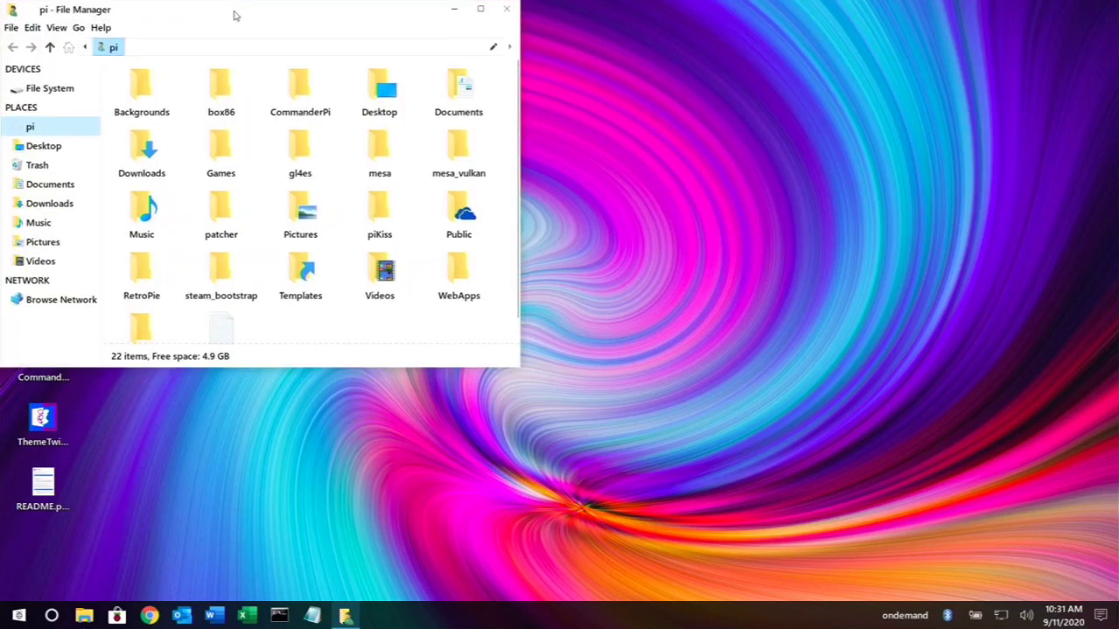
Move and maximize the File Manager window under the RaspbianX theme, view the box86 folder's contents, and close the window
{"action": "left_click_drag", "start_coordinate": [237, 15], "coordinate": [359, 31]}
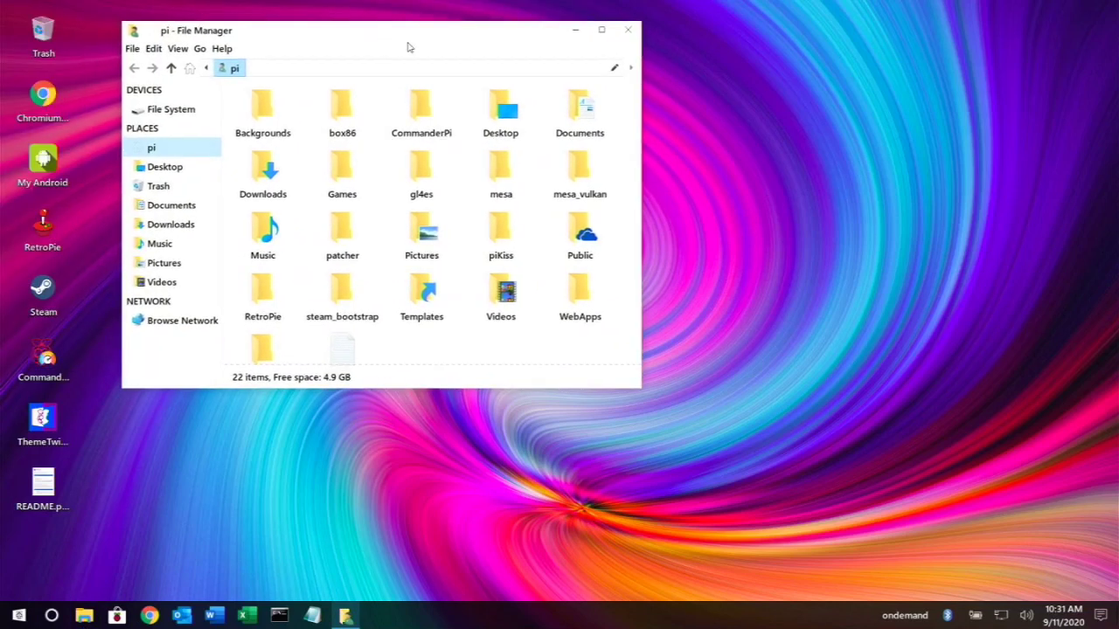
{"action": "left_click", "coordinate": [601, 30]}
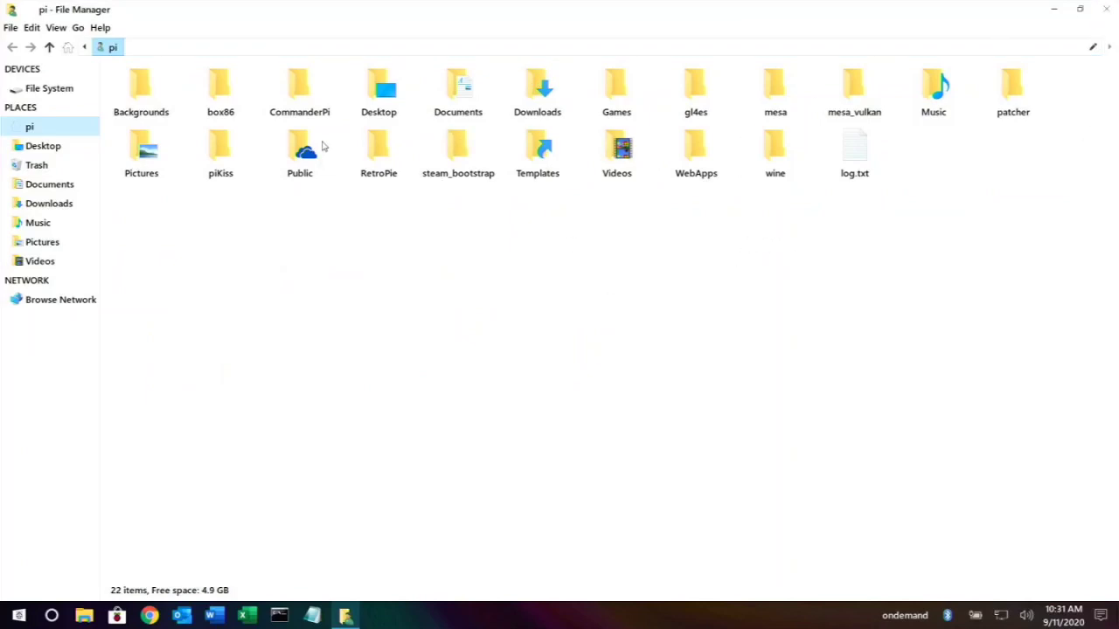
{"action": "double_click", "coordinate": [220, 92]}
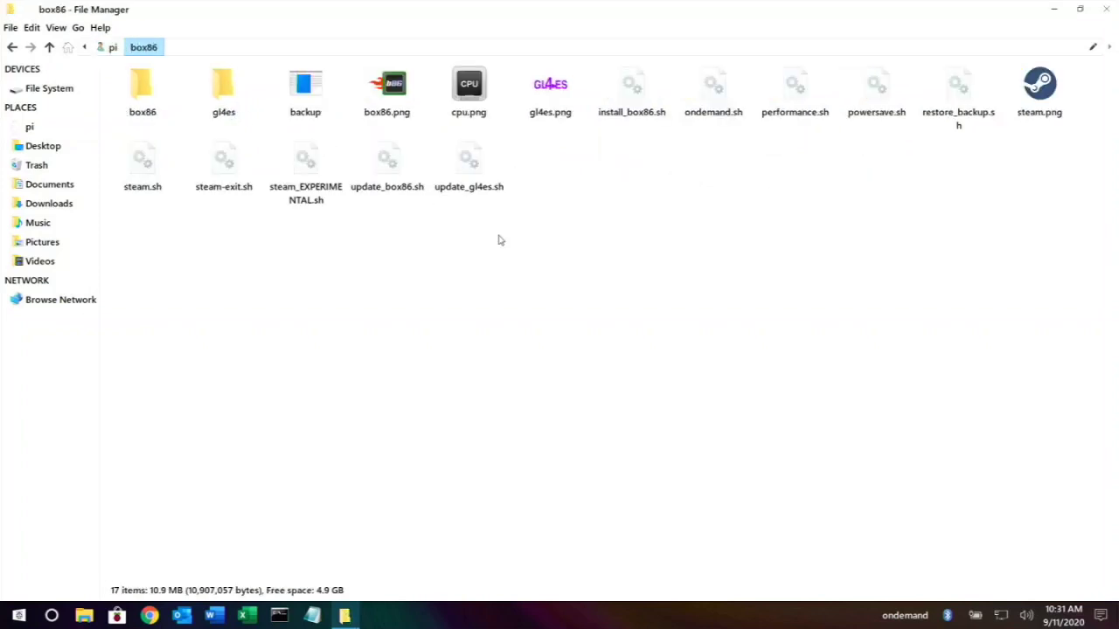
{"action": "left_click", "coordinate": [1106, 9]}
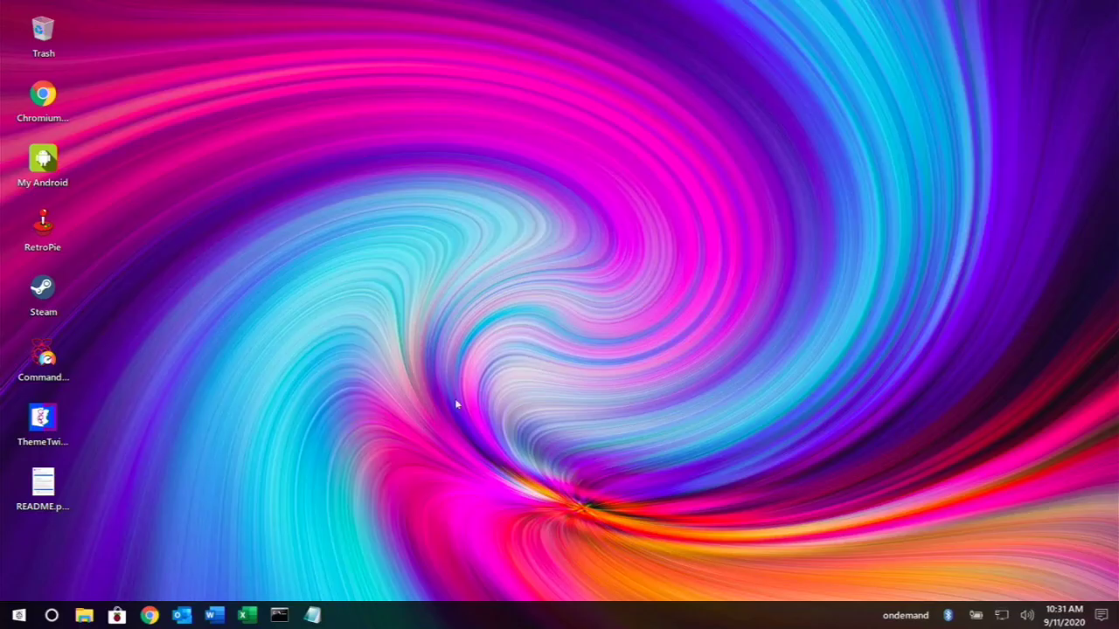
View the Legacy category in Add / Remove Software and the Catfish file search window, closing each one
{"action": "left_click", "coordinate": [123, 620]}
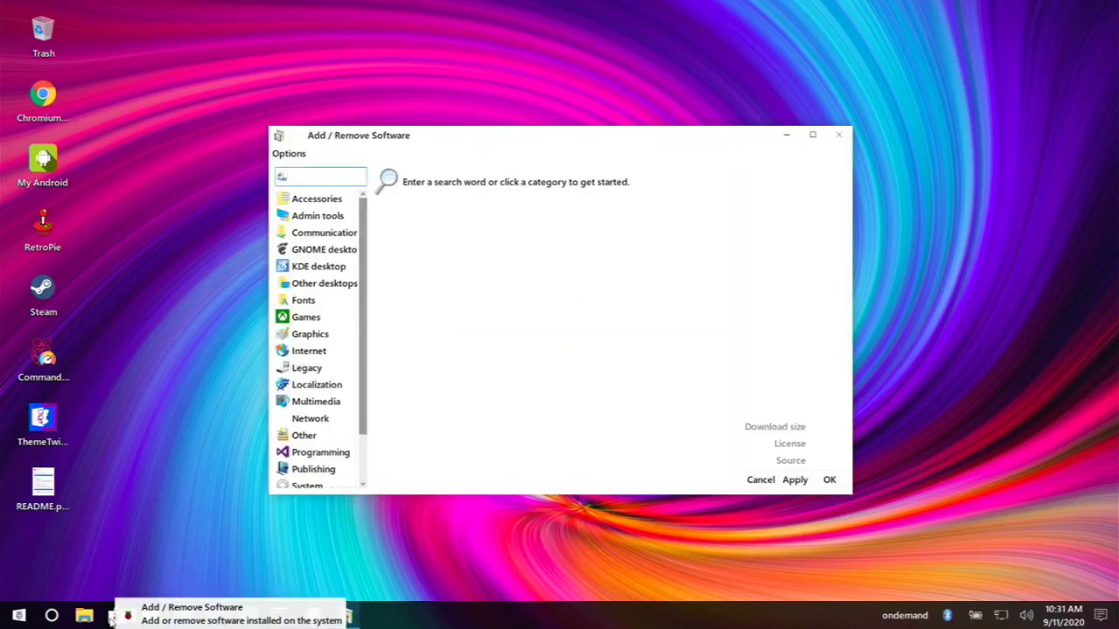
{"action": "left_click", "coordinate": [302, 368]}
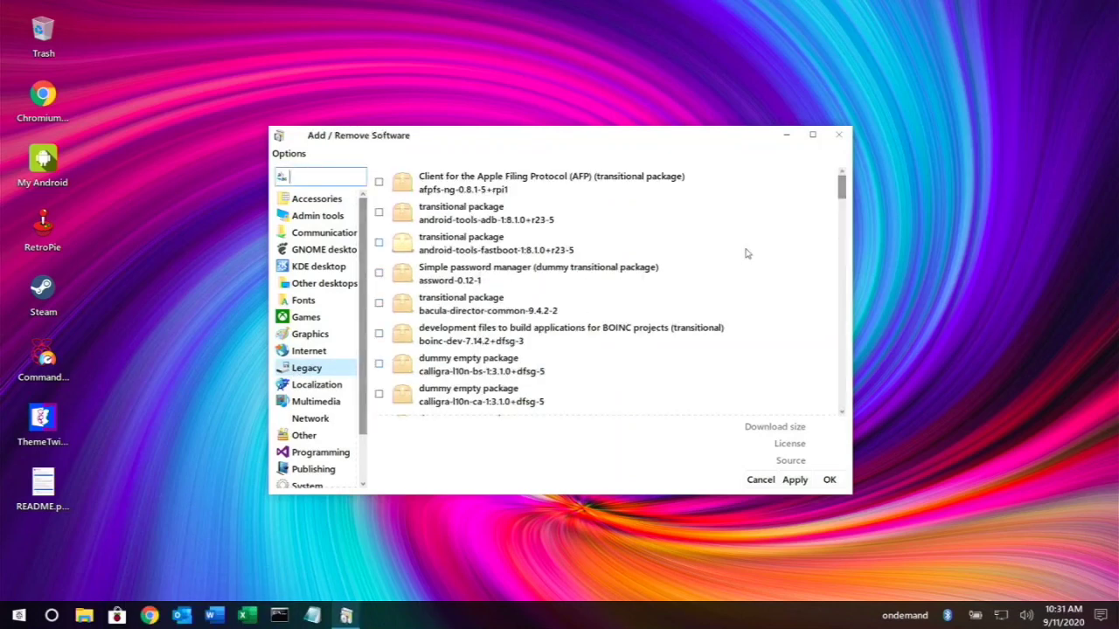
{"action": "left_click", "coordinate": [838, 135]}
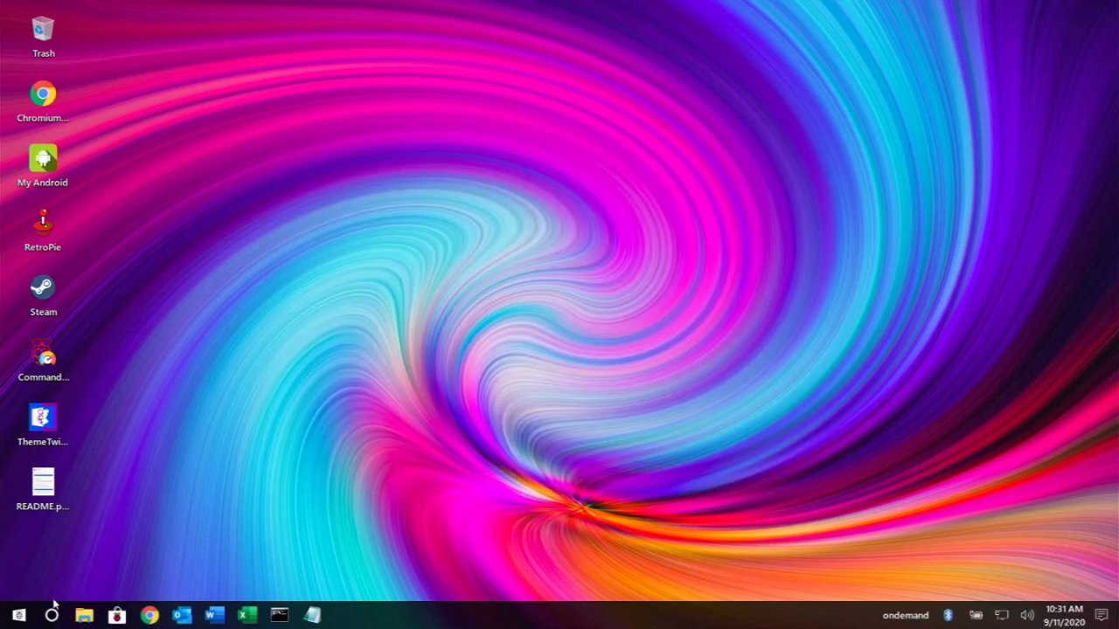
{"action": "left_click", "coordinate": [52, 617]}
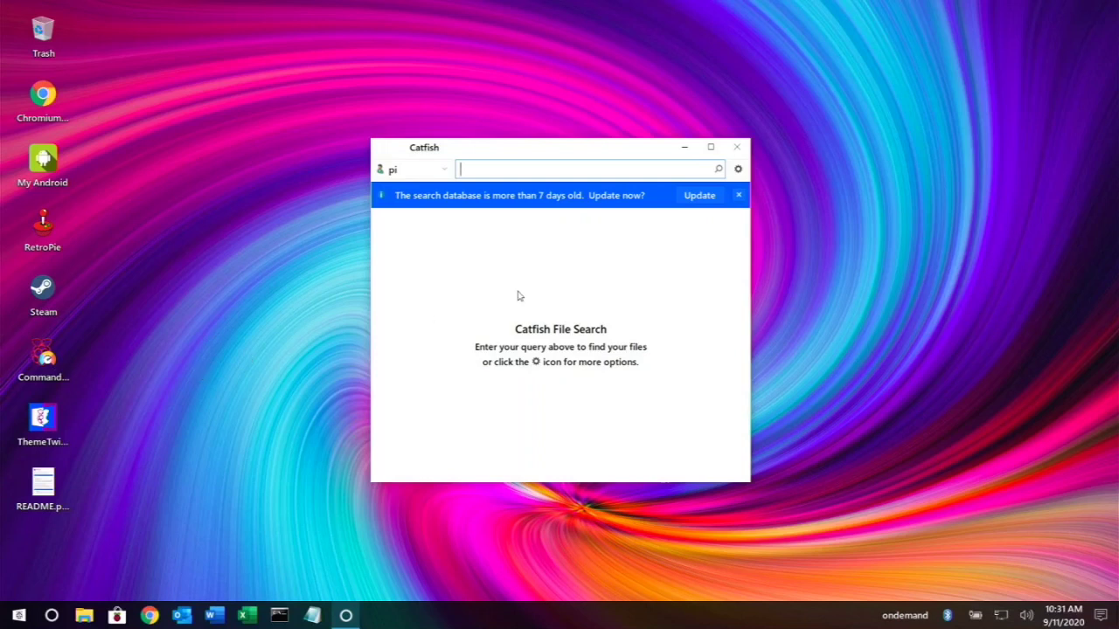
{"action": "left_click", "coordinate": [736, 147]}
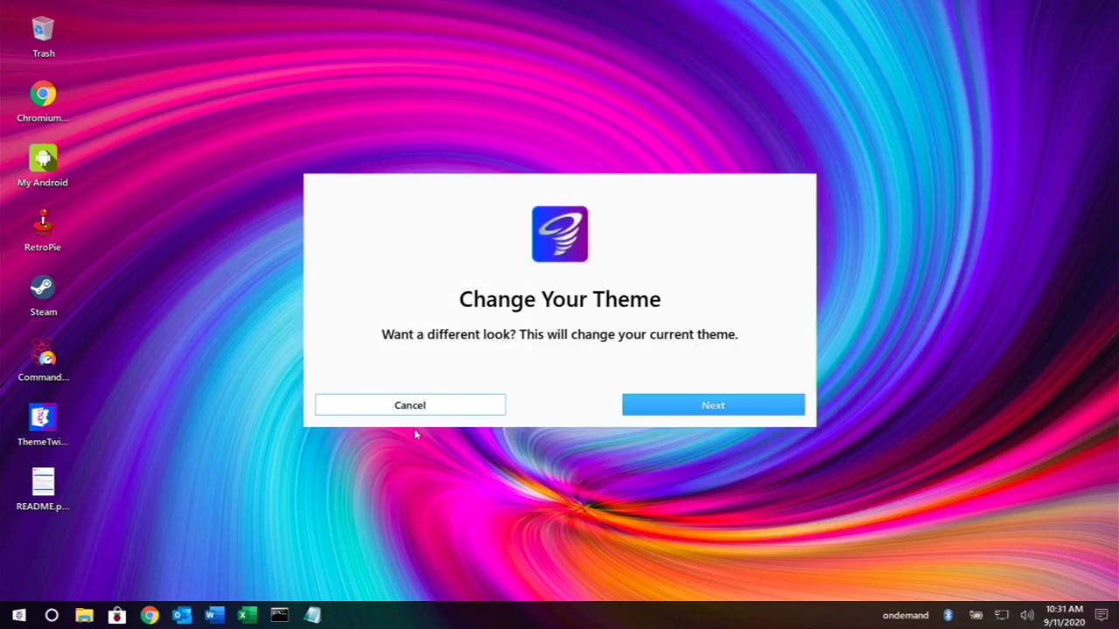
Apply the iRaspbian theme with ThemeTwister
{"action": "left_click", "coordinate": [666, 416]}
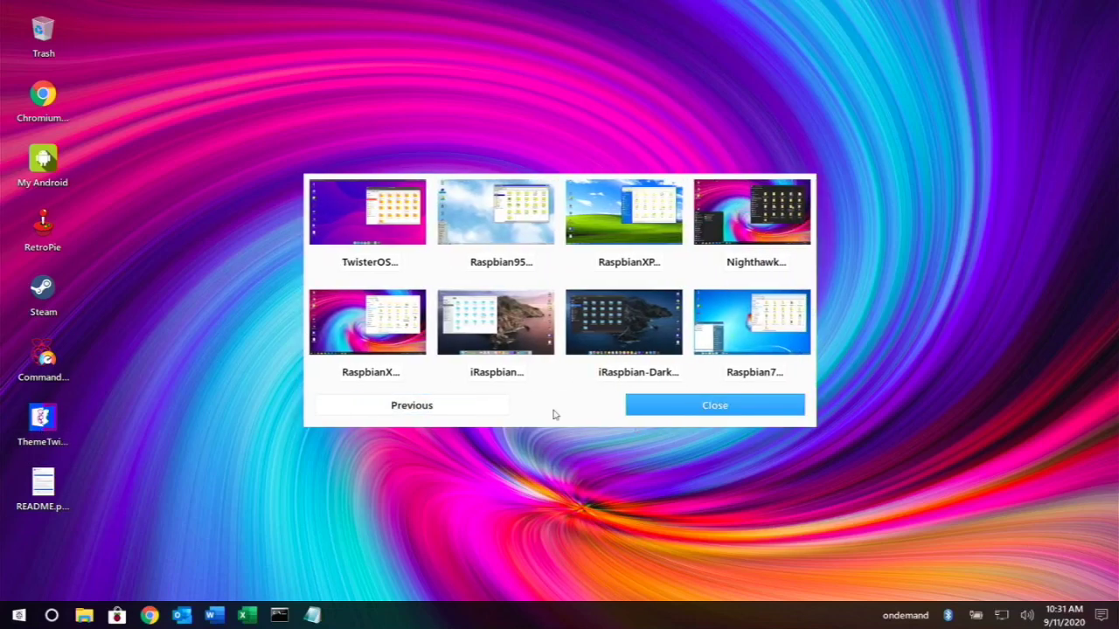
{"action": "left_click", "coordinate": [510, 374]}
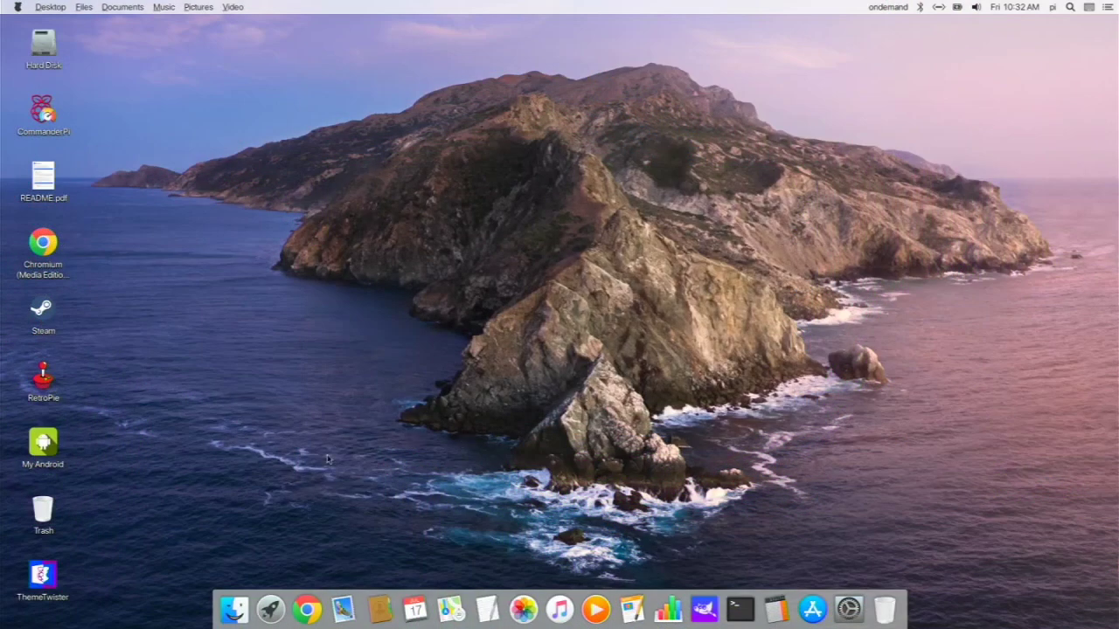
View the home folder in a repositioned File Manager window, visit the patcher folder and return, and close the window
{"action": "left_click", "coordinate": [235, 610]}
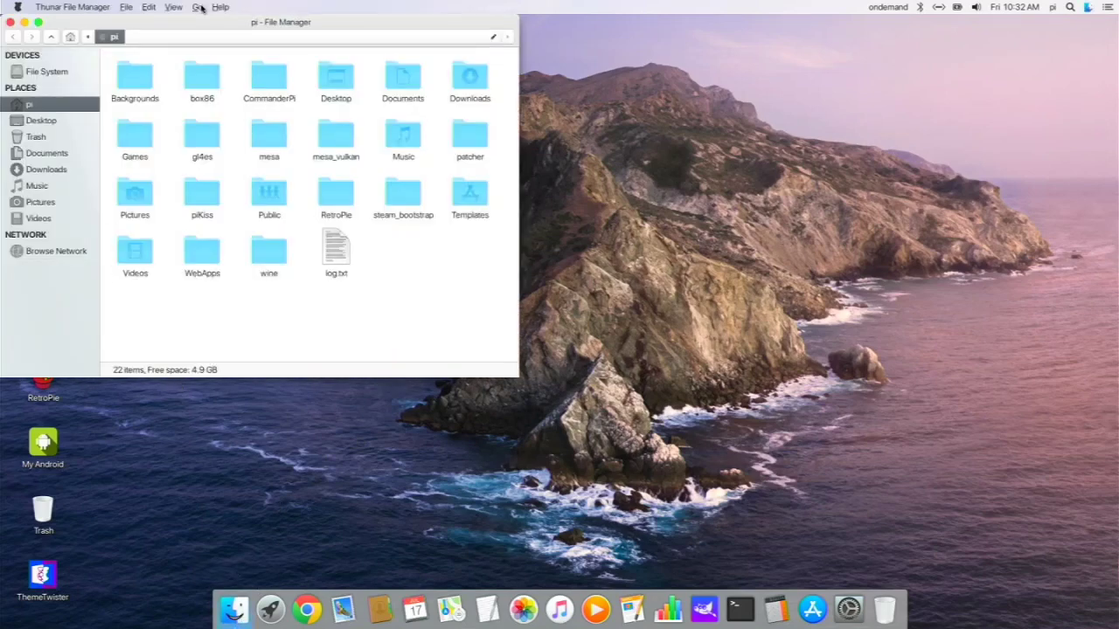
{"action": "left_click_drag", "start_coordinate": [209, 19], "coordinate": [549, 99]}
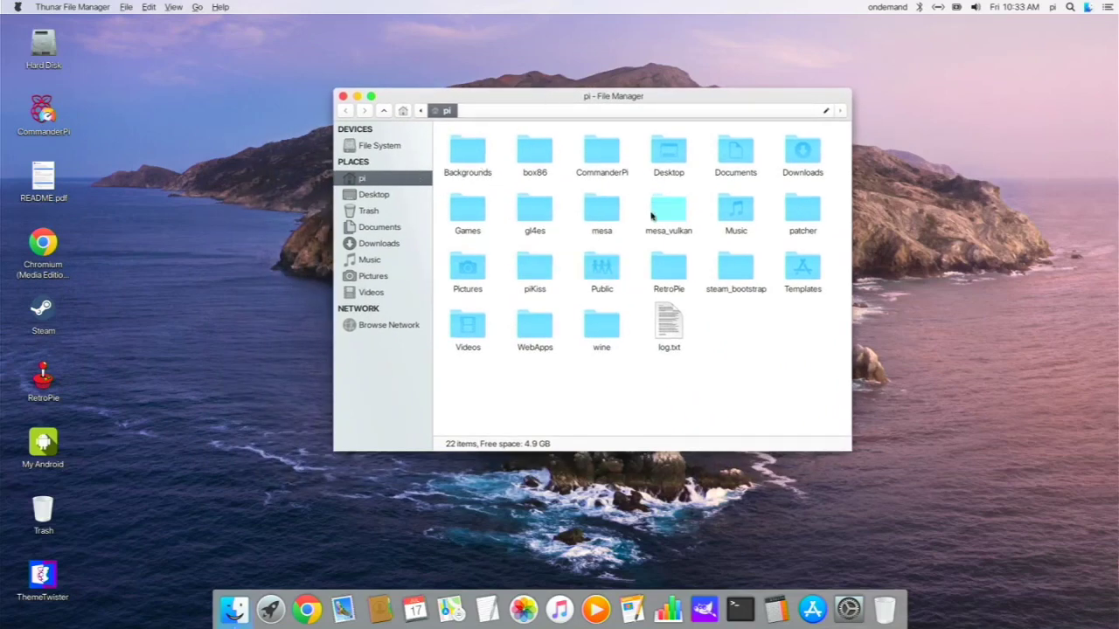
{"action": "double_click", "coordinate": [802, 224]}
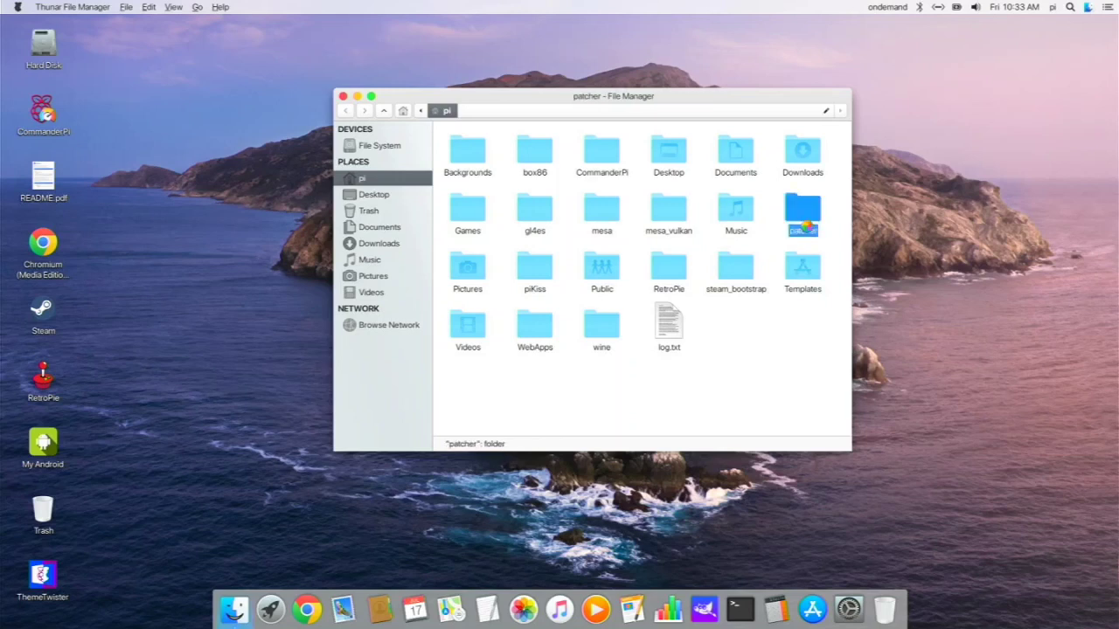
{"action": "left_click", "coordinate": [346, 112]}
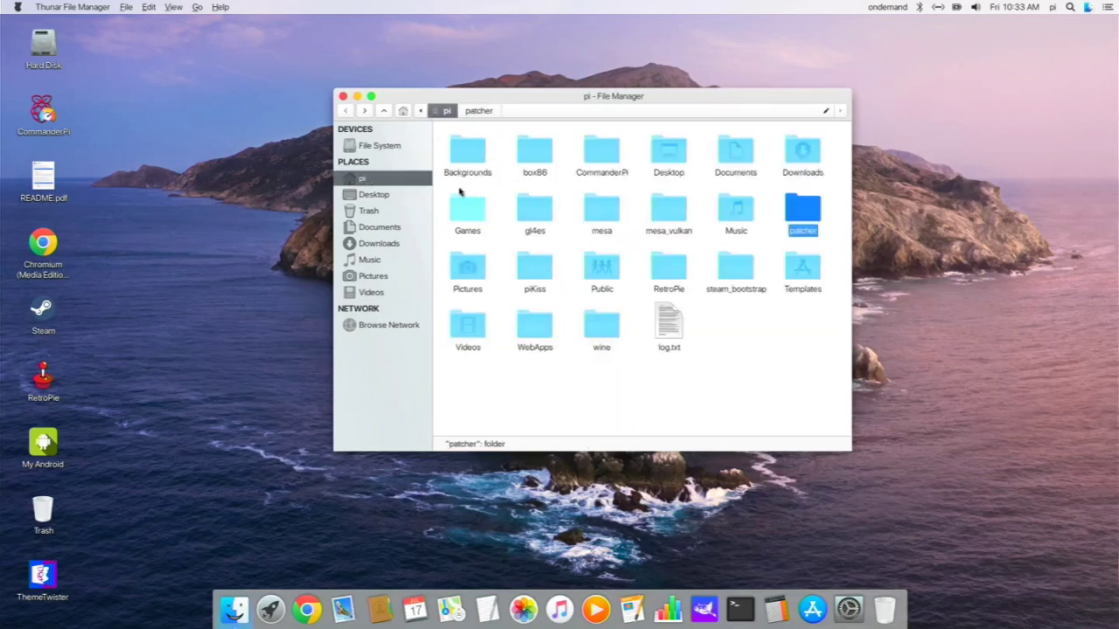
{"action": "left_click", "coordinate": [343, 97]}
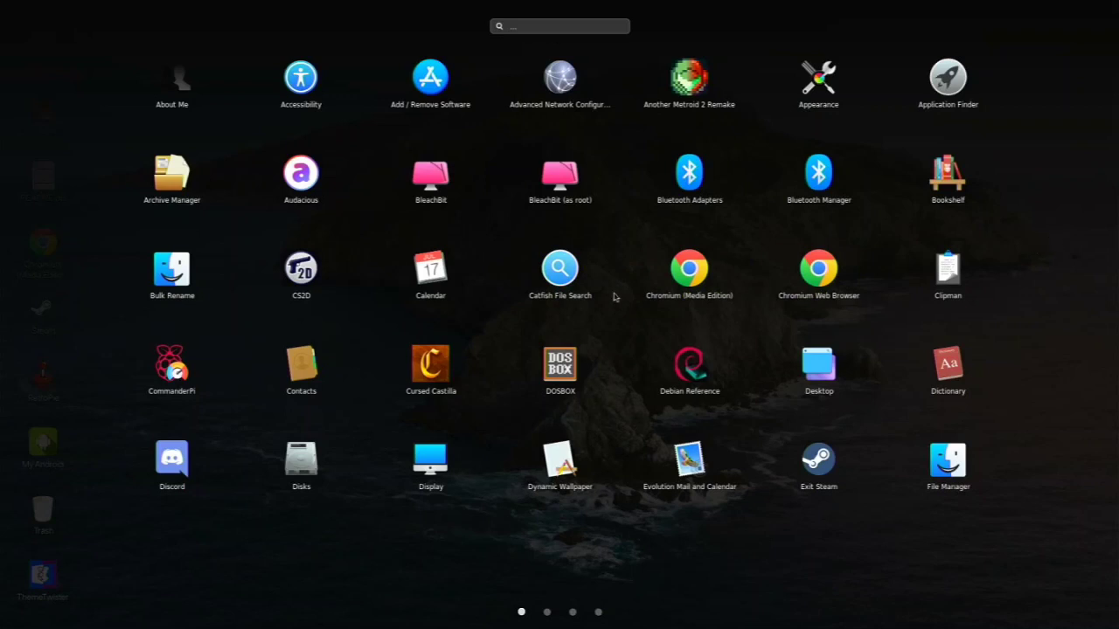
Leave the full-screen application launcher, and view a terminal window, moving it slightly before closing it
{"action": "left_click", "coordinate": [563, 14]}
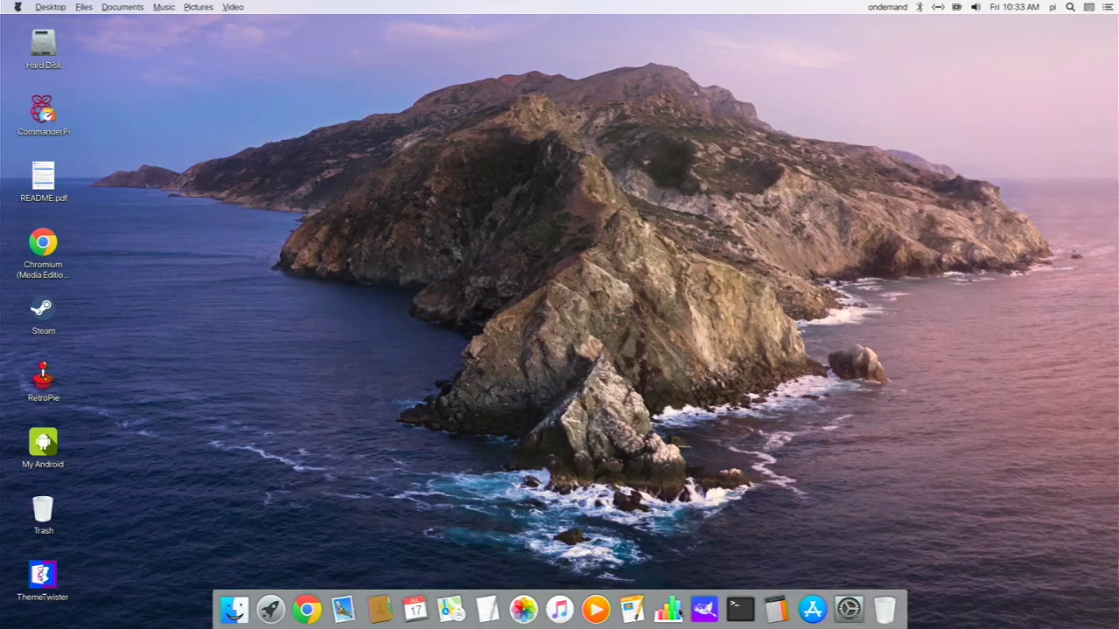
{"action": "left_click", "coordinate": [739, 609]}
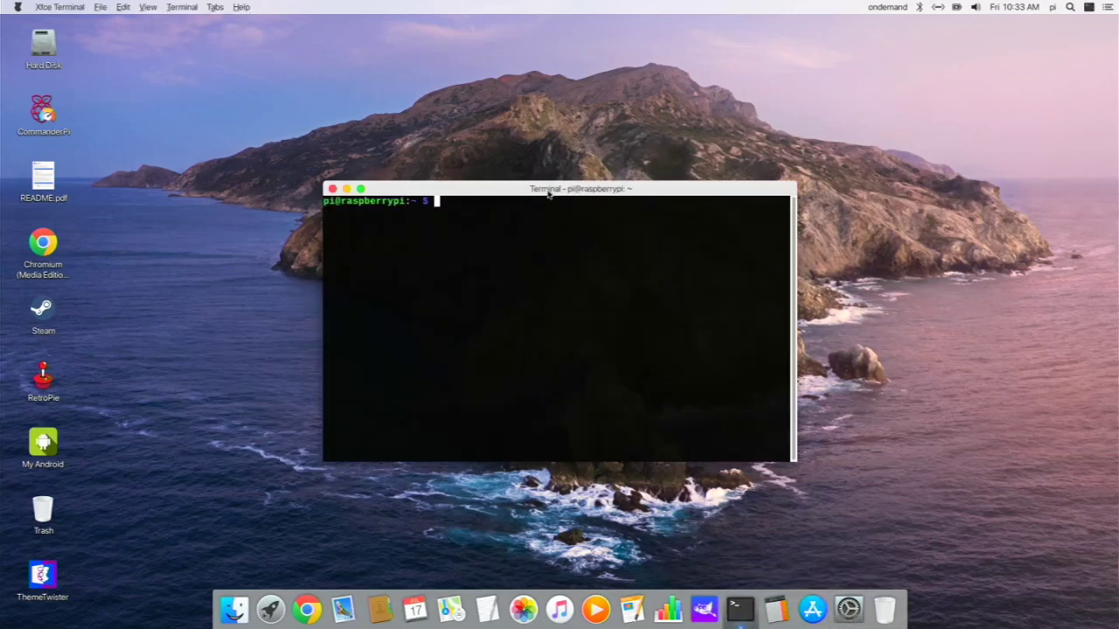
{"action": "left_click_drag", "start_coordinate": [549, 189], "coordinate": [568, 166]}
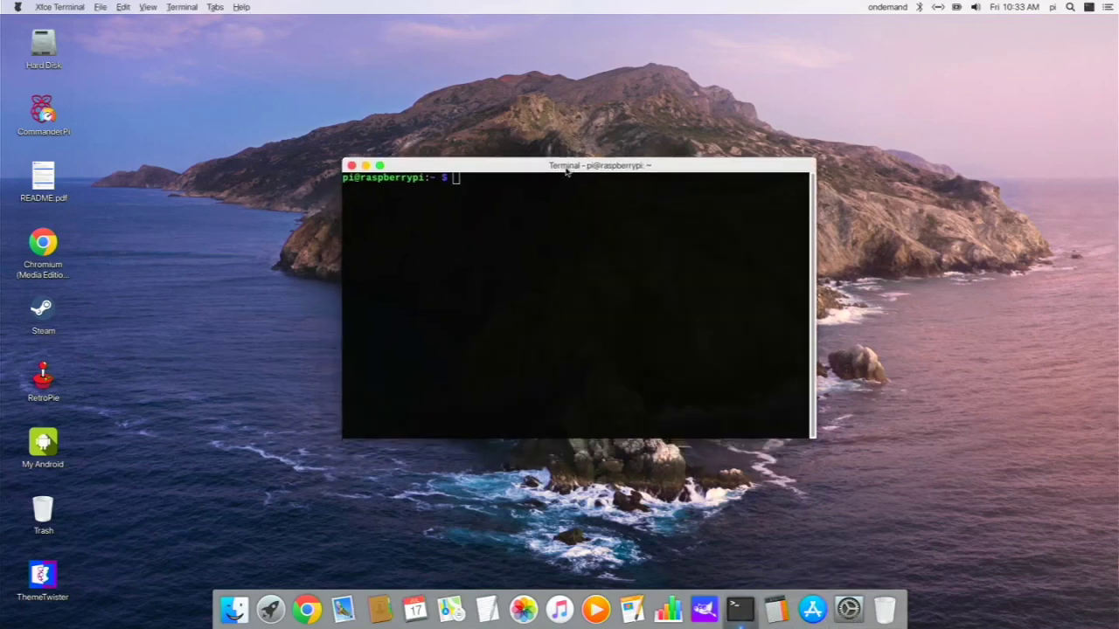
{"action": "left_click", "coordinate": [352, 167]}
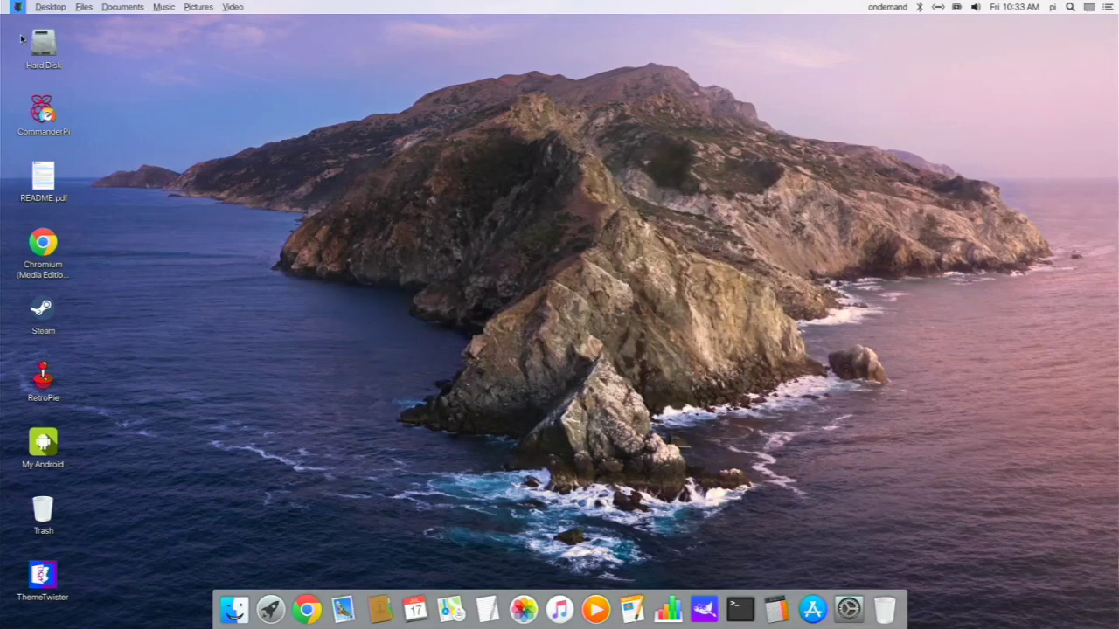
Look through the Internet applications in the iRaspbian system menu and close it without choosing anything
{"action": "left_click", "coordinate": [21, 9]}
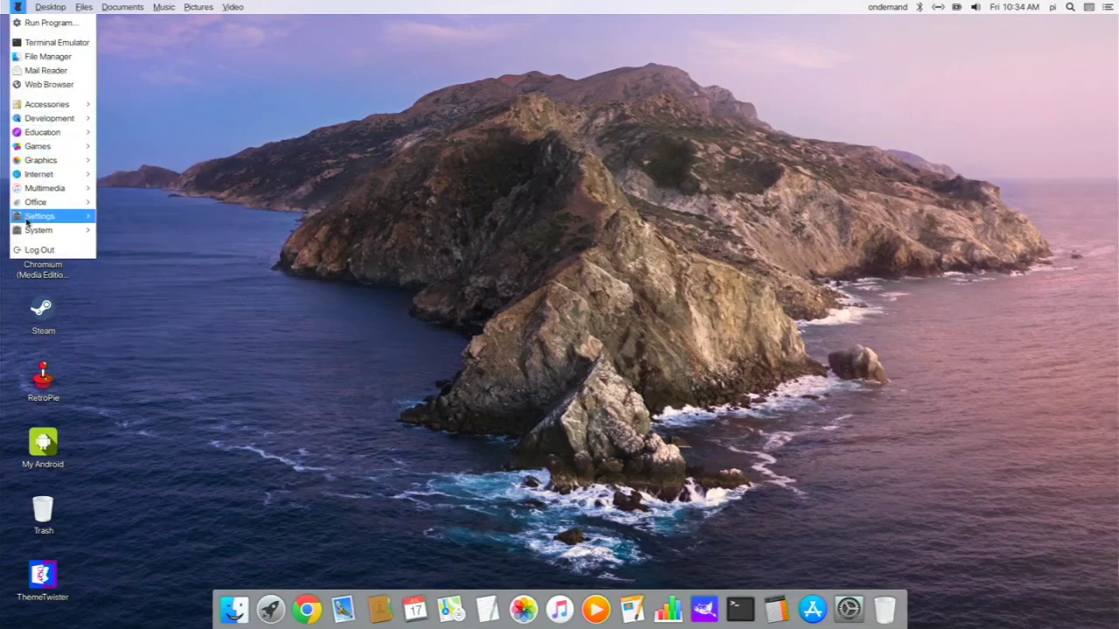
{"action": "mouse_move", "coordinate": [49, 173]}
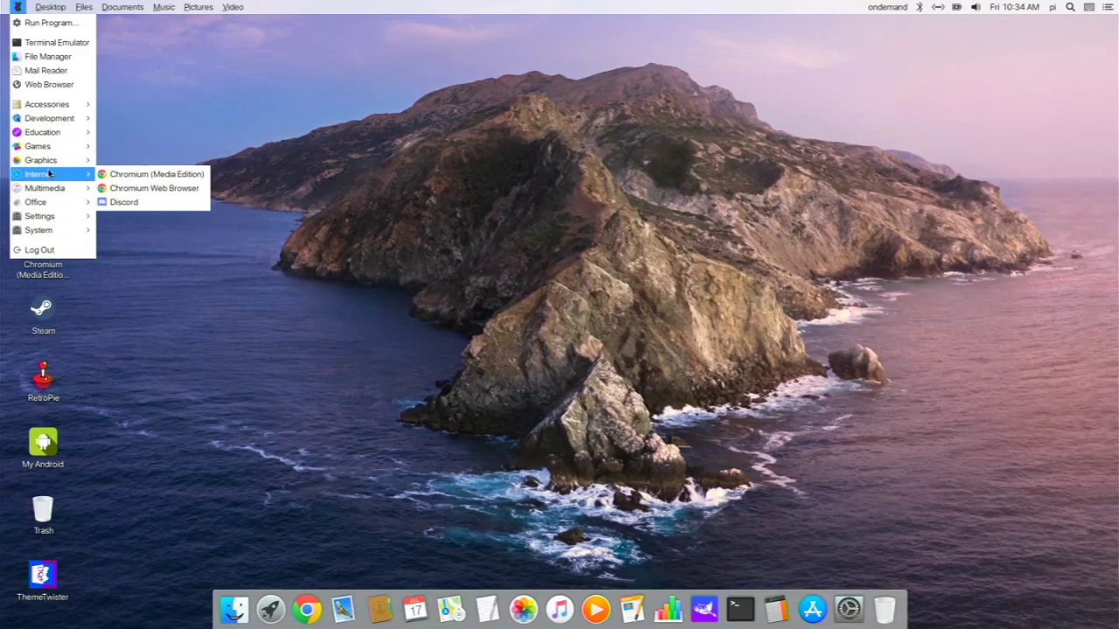
{"action": "left_click", "coordinate": [380, 383]}
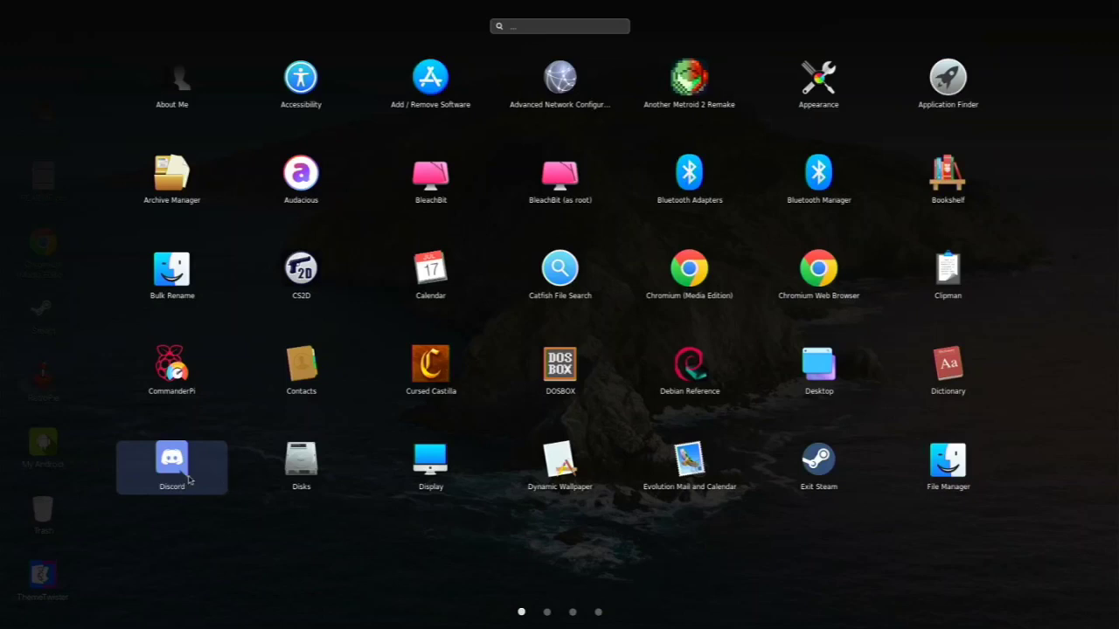
Search the application launcher for "patc", start Twister OS Patcher, and close its patch window
{"action": "type", "text": "p"}
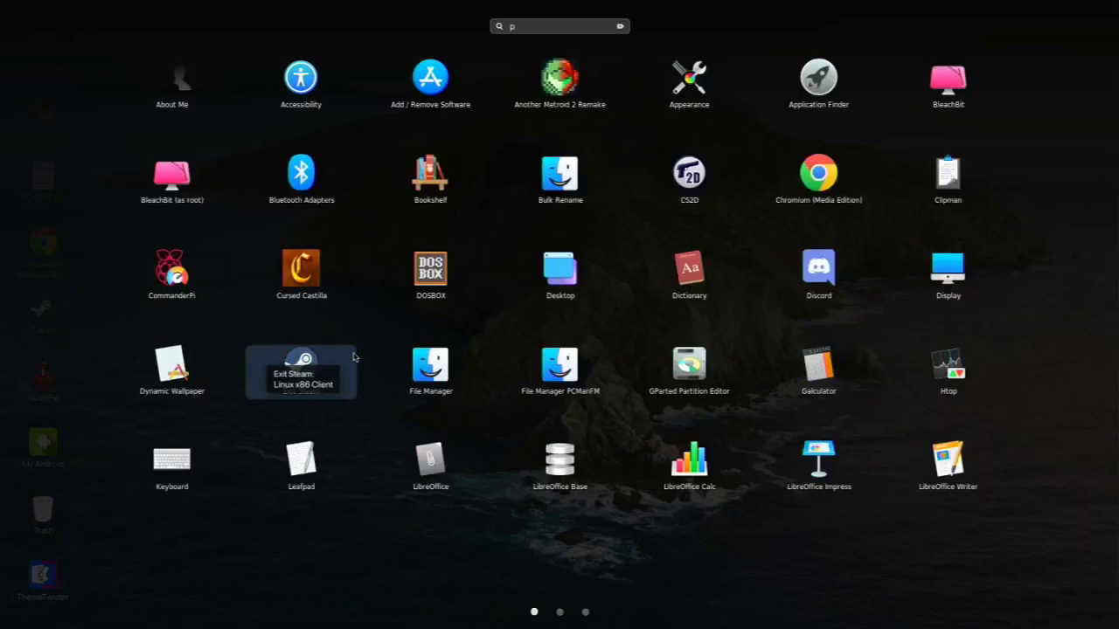
{"action": "type", "text": "atc"}
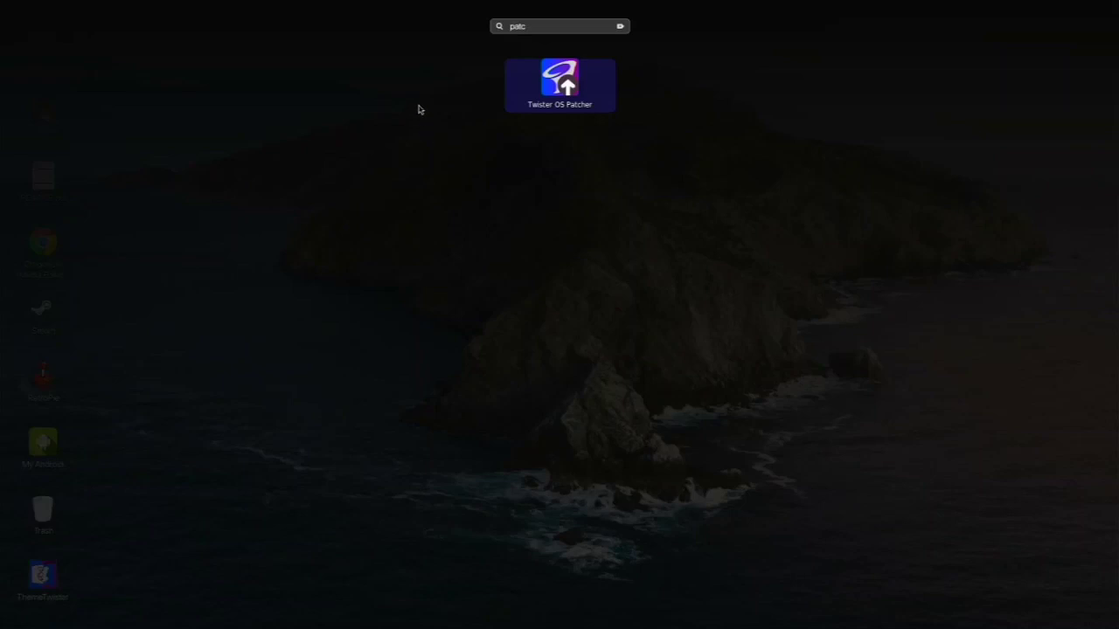
{"action": "left_click", "coordinate": [598, 105]}
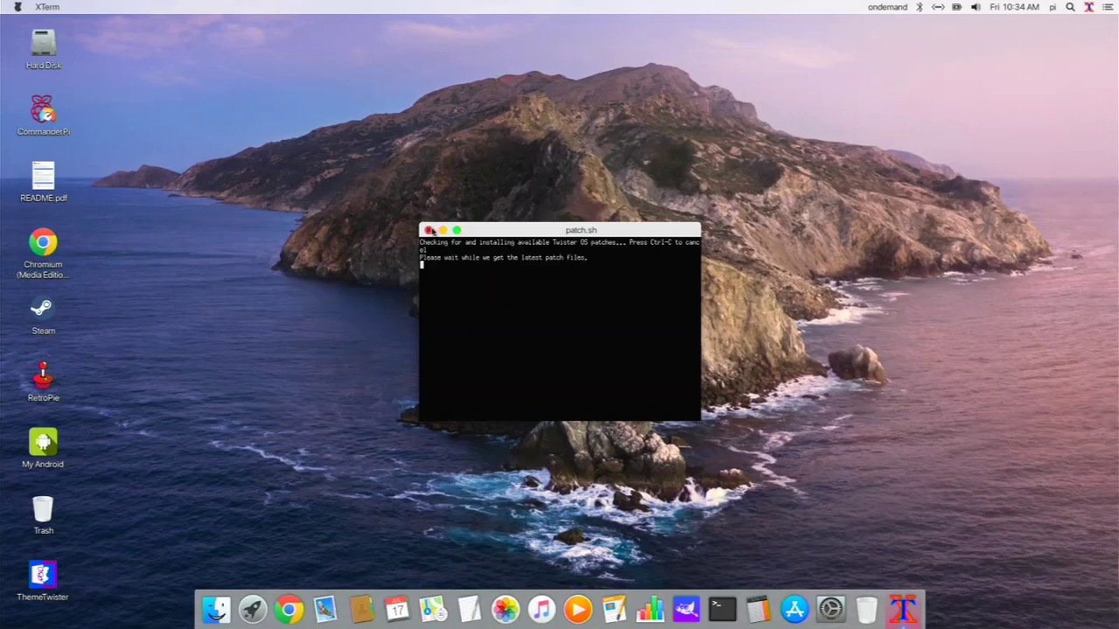
{"action": "left_click", "coordinate": [426, 230]}
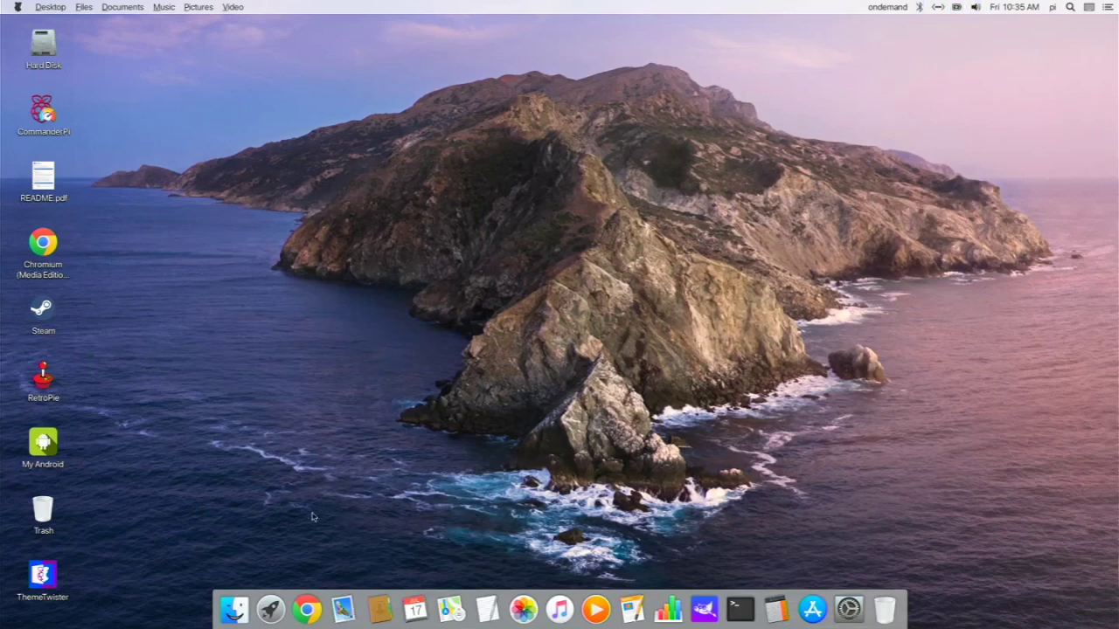
Apply the iRaspbian-Dark theme with ThemeTwister
{"action": "double_click", "coordinate": [41, 575]}
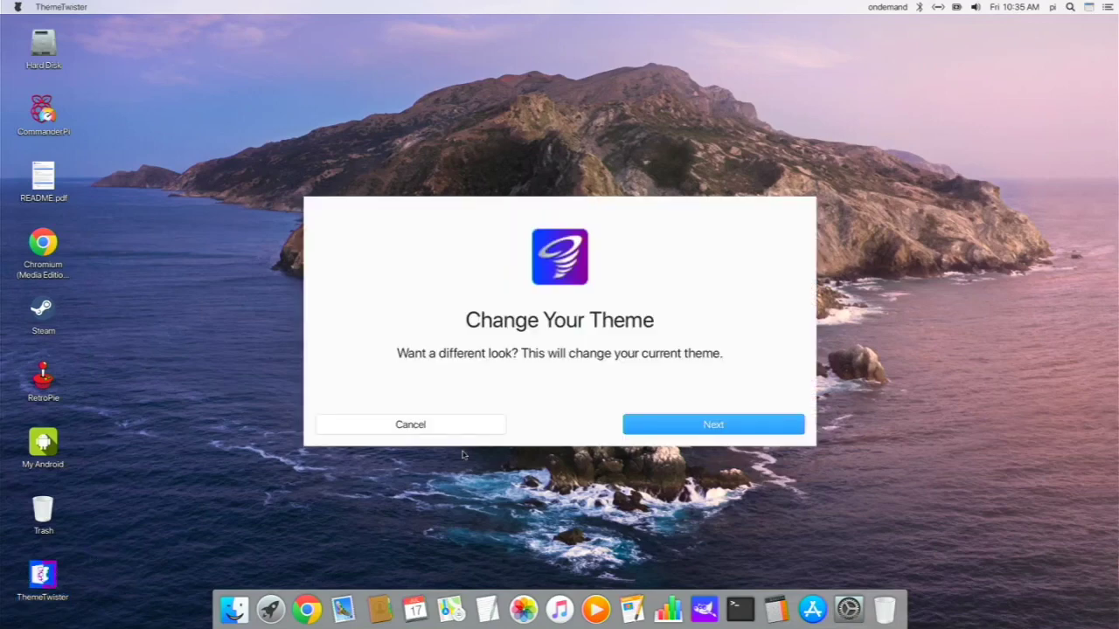
{"action": "left_click", "coordinate": [642, 426]}
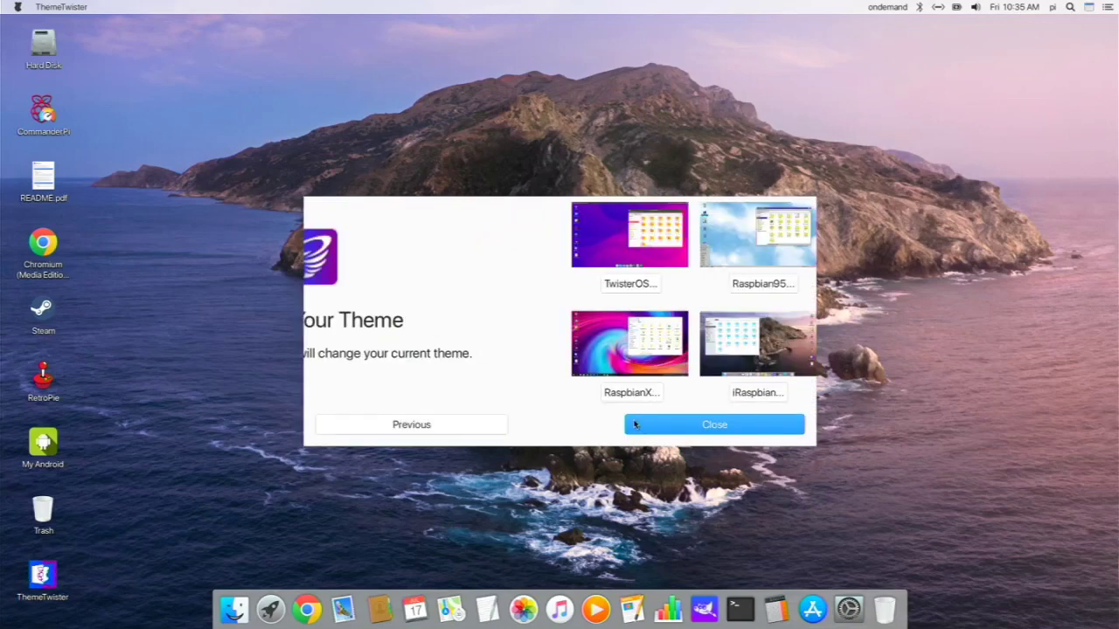
{"action": "left_click", "coordinate": [607, 400]}
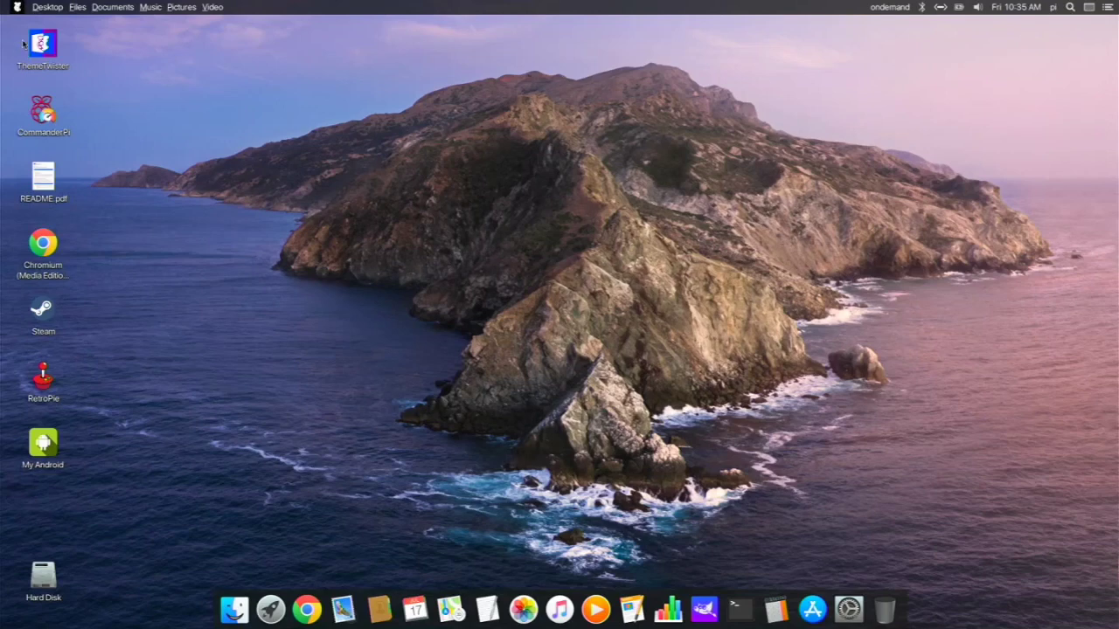
Check the system menu under the iRaspbian-Dark theme, and view the home folder in a repositioned File Manager window before closing it
{"action": "left_click", "coordinate": [17, 8]}
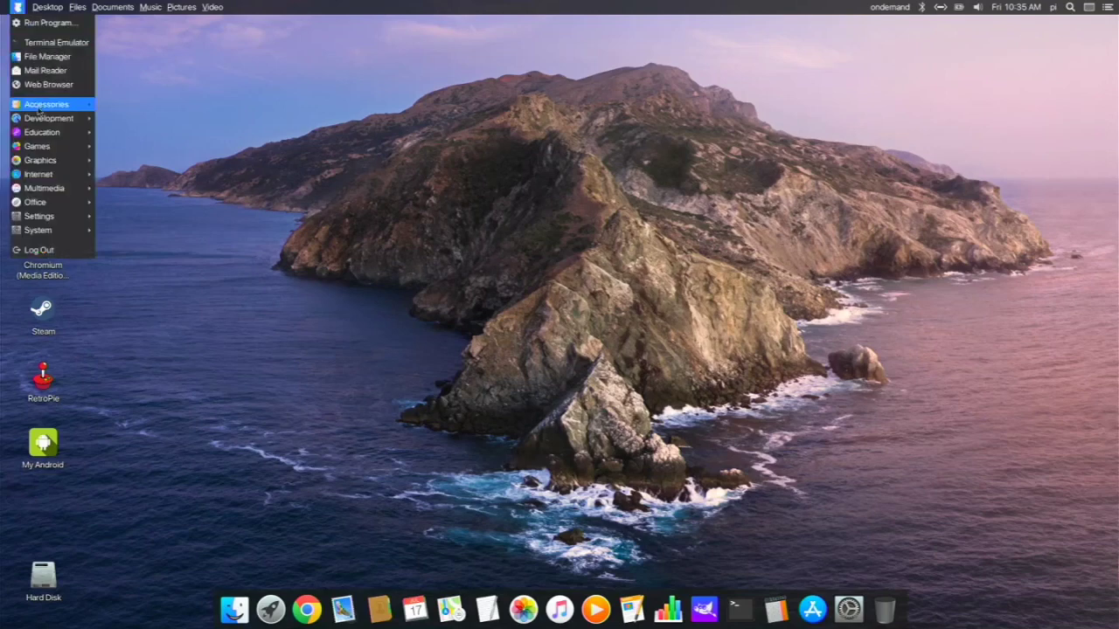
{"action": "left_click", "coordinate": [218, 338]}
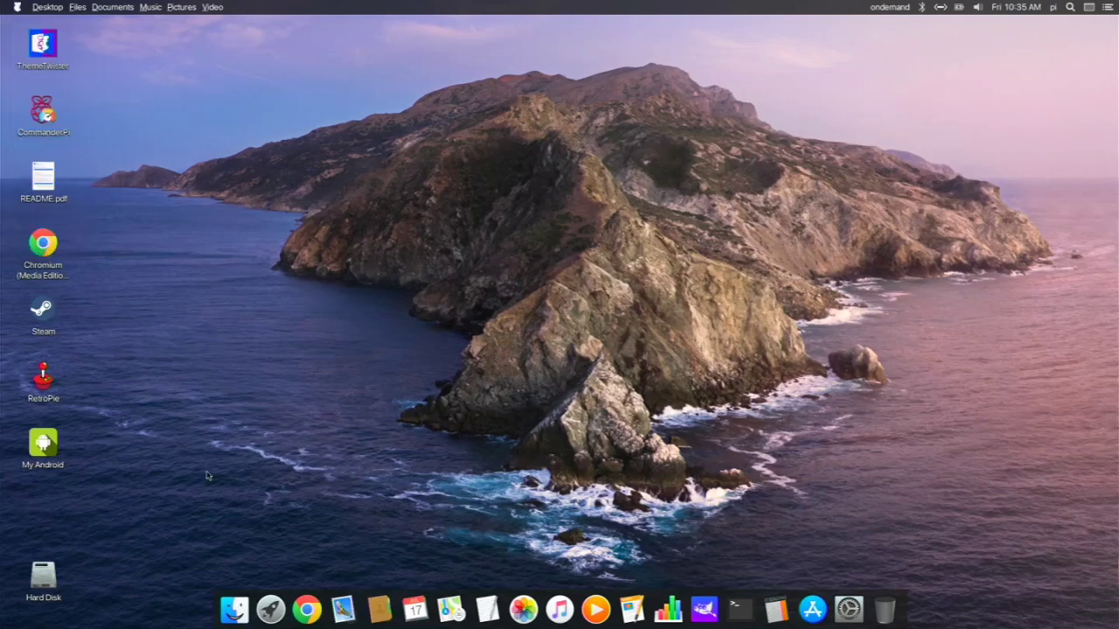
{"action": "left_click", "coordinate": [246, 616]}
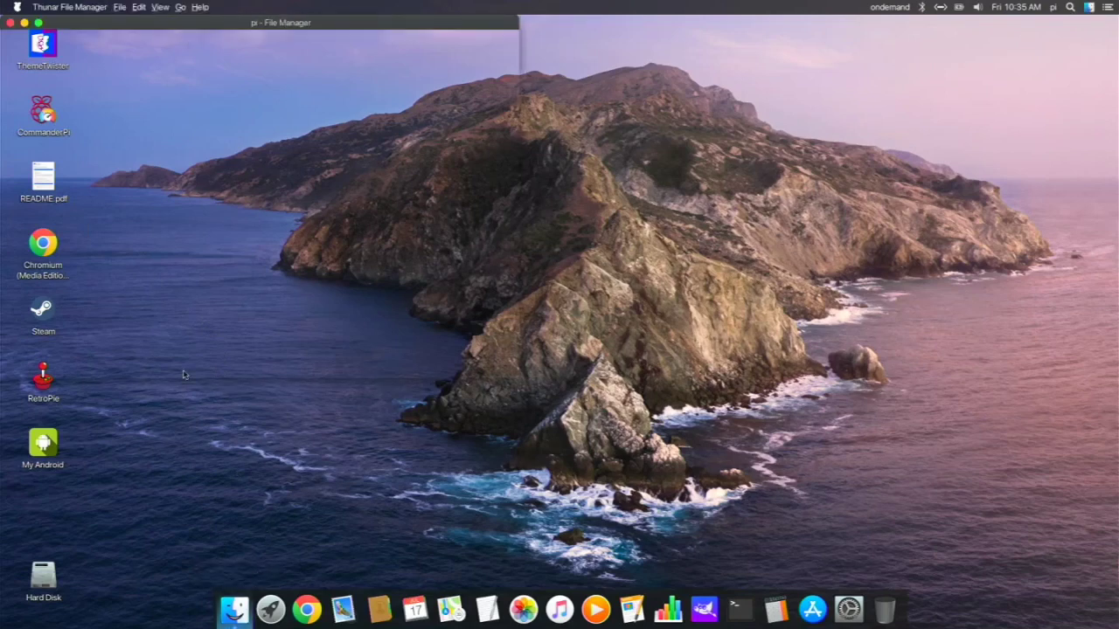
{"action": "left_click_drag", "start_coordinate": [182, 23], "coordinate": [464, 104]}
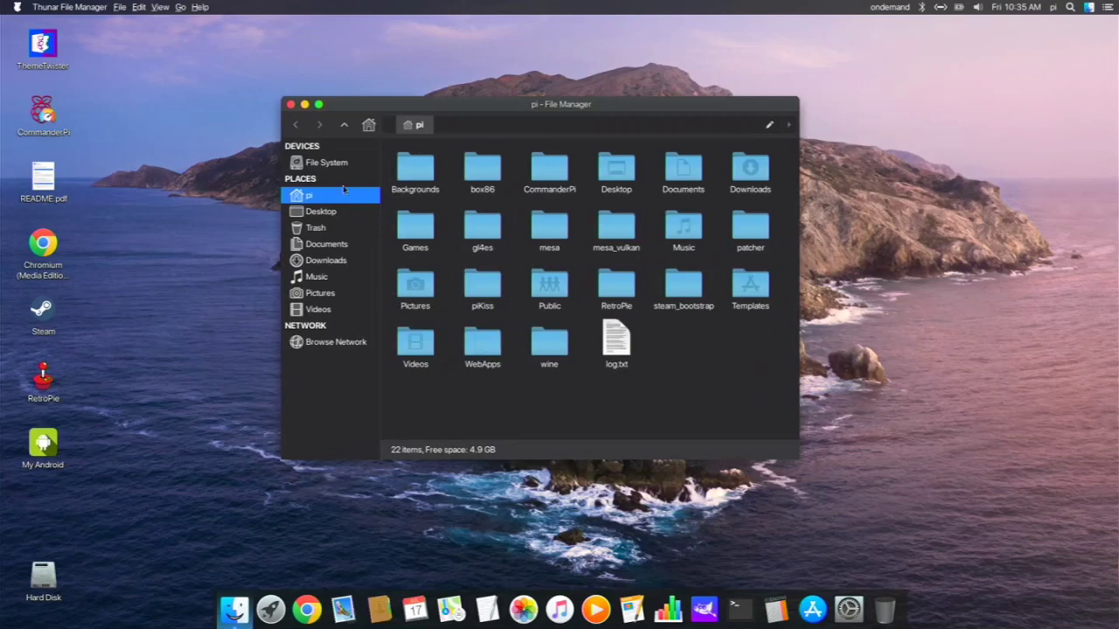
{"action": "left_click", "coordinate": [292, 104]}
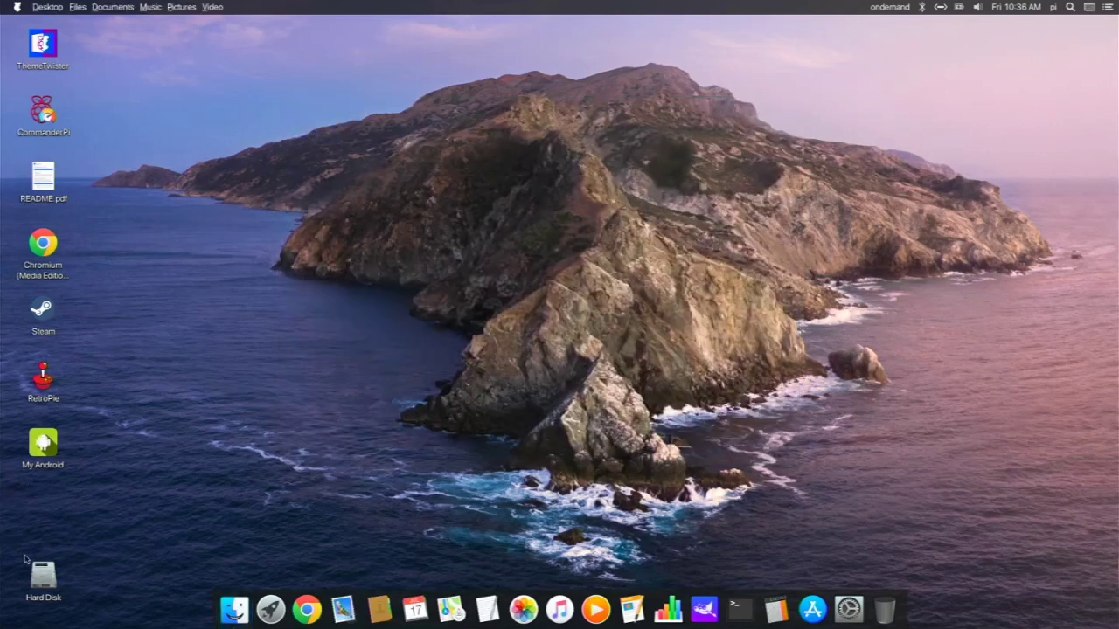
Look through the Personal, Hardware and System categories in the Settings window under the dark theme, and close it
{"action": "left_click_drag", "start_coordinate": [40, 577], "coordinate": [46, 506]}
{"action": "left_click", "coordinate": [849, 612]}
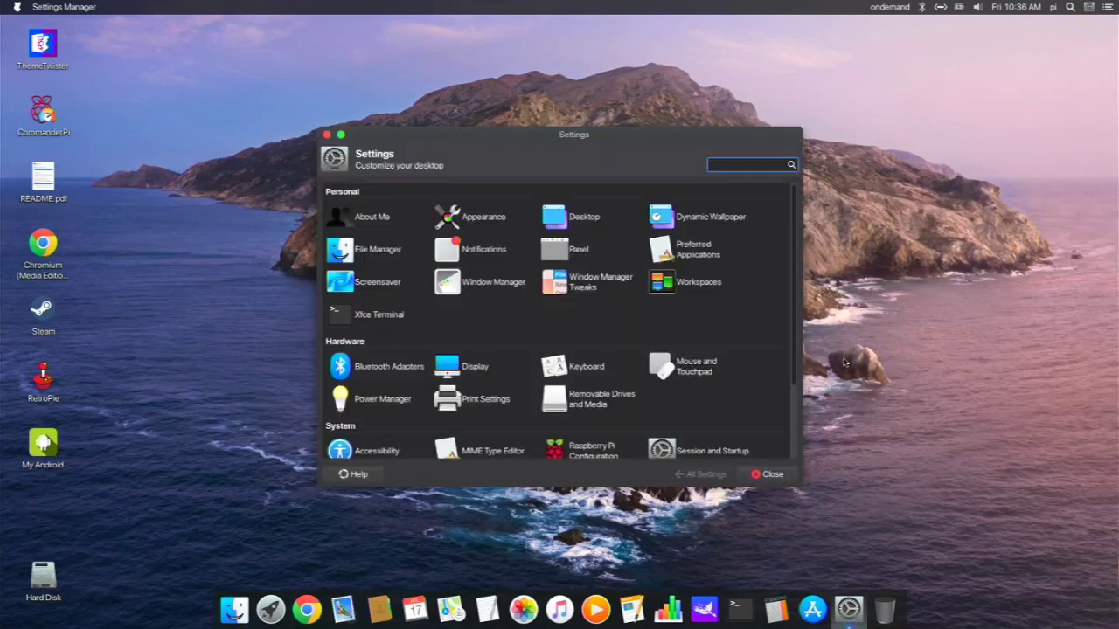
{"action": "scroll", "coordinate": [633, 396], "scroll_direction": "down", "scroll_amount": 2}
{"action": "scroll", "coordinate": [629, 396], "scroll_direction": "up", "scroll_amount": 1}
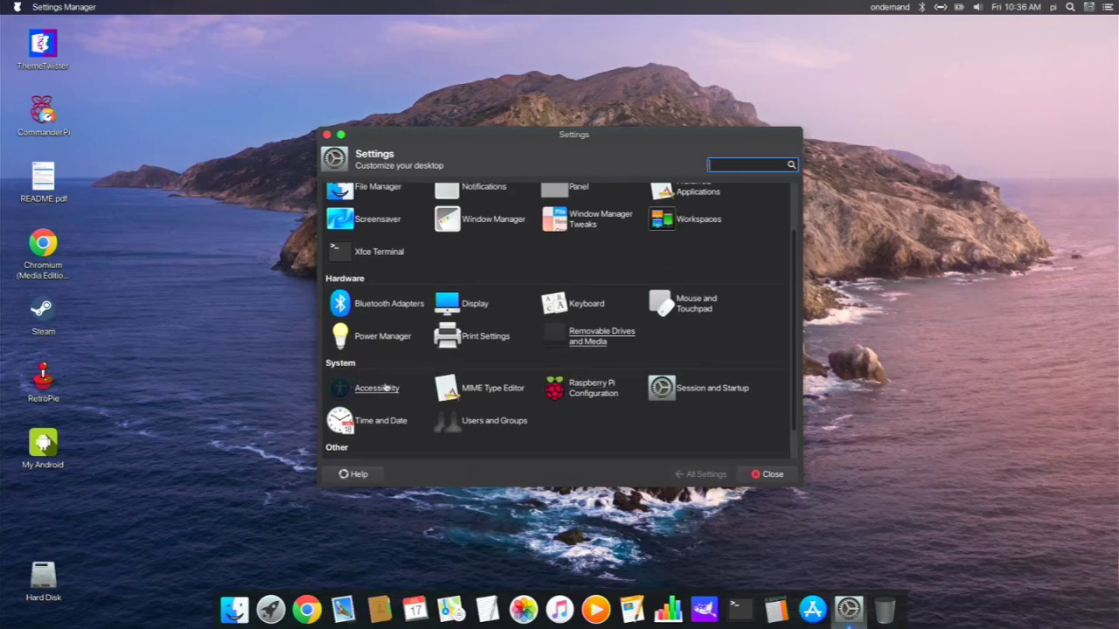
{"action": "scroll", "coordinate": [441, 376], "scroll_direction": "up", "scroll_amount": 2}
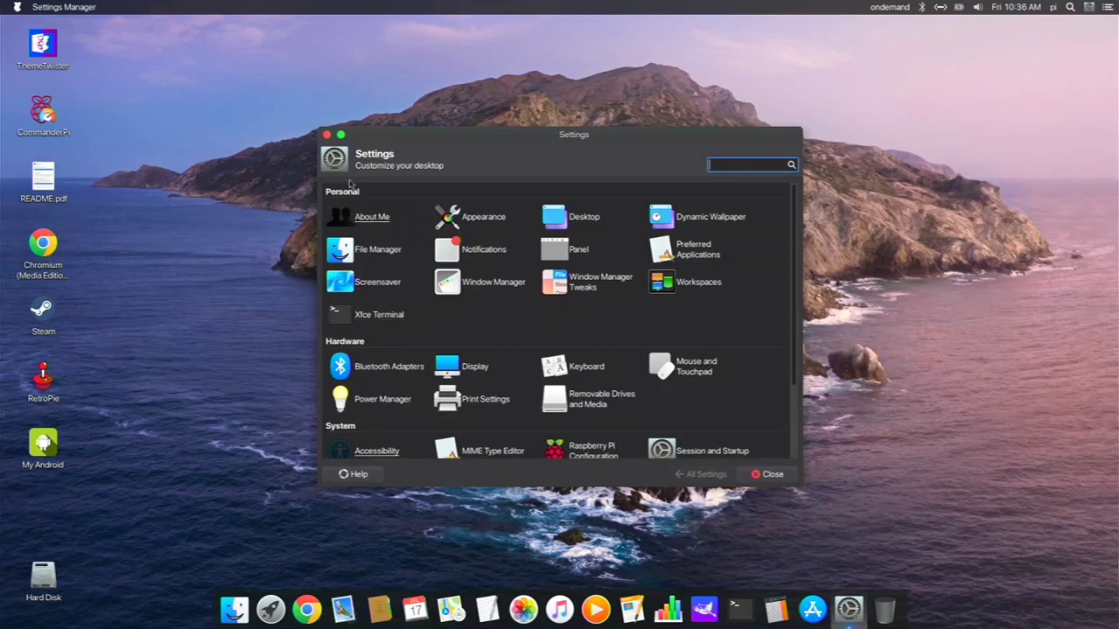
{"action": "left_click", "coordinate": [324, 136]}
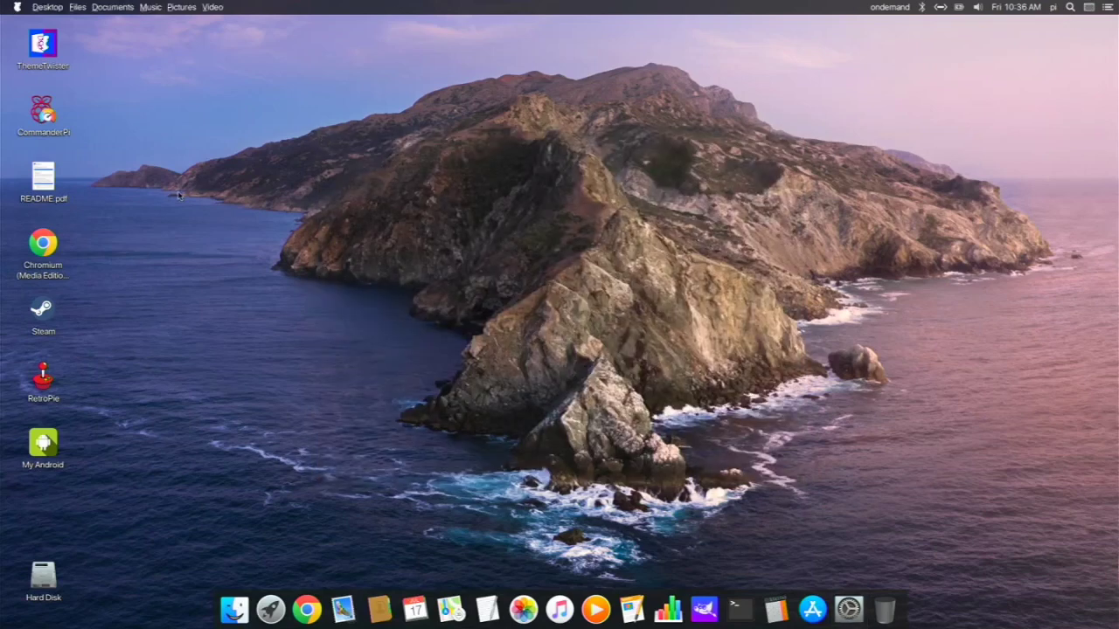
Apply the Raspbian7 theme with ThemeTwister
{"action": "double_click", "coordinate": [41, 53]}
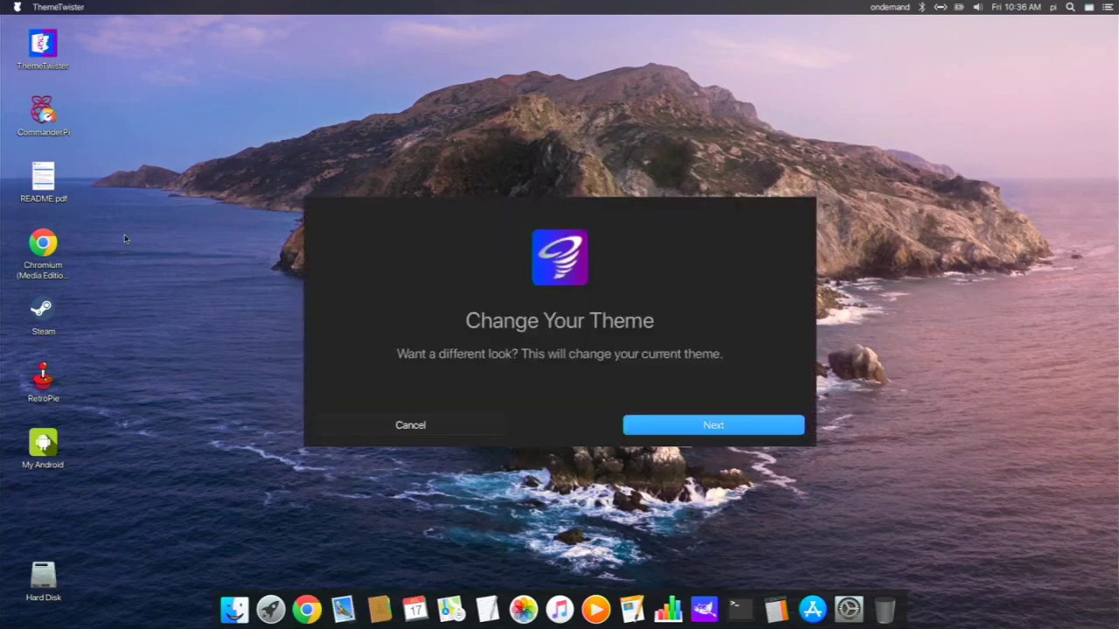
{"action": "left_click", "coordinate": [671, 432]}
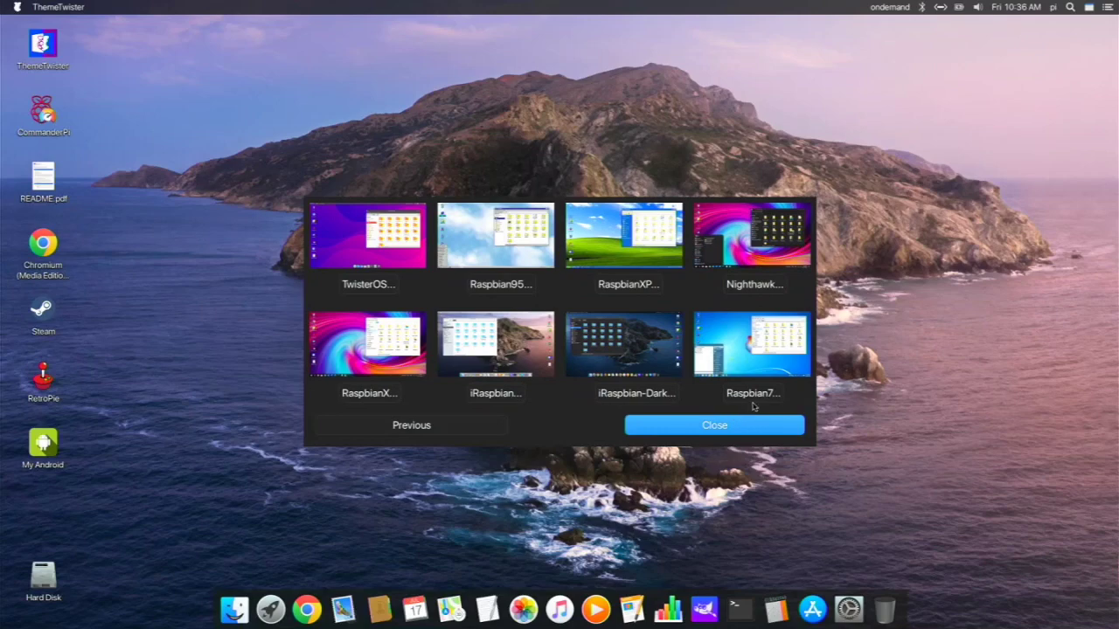
{"action": "left_click", "coordinate": [754, 408]}
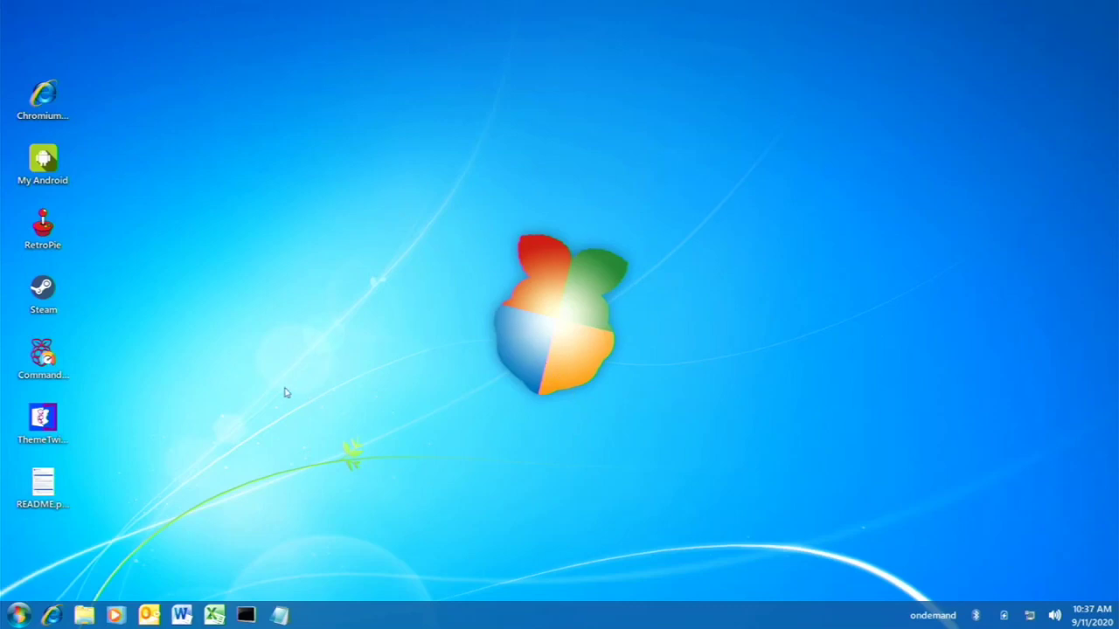
Browse the start menu's application categories, including Settings, All, Education and Development, and close it without launching anything
{"action": "left_click", "coordinate": [16, 615]}
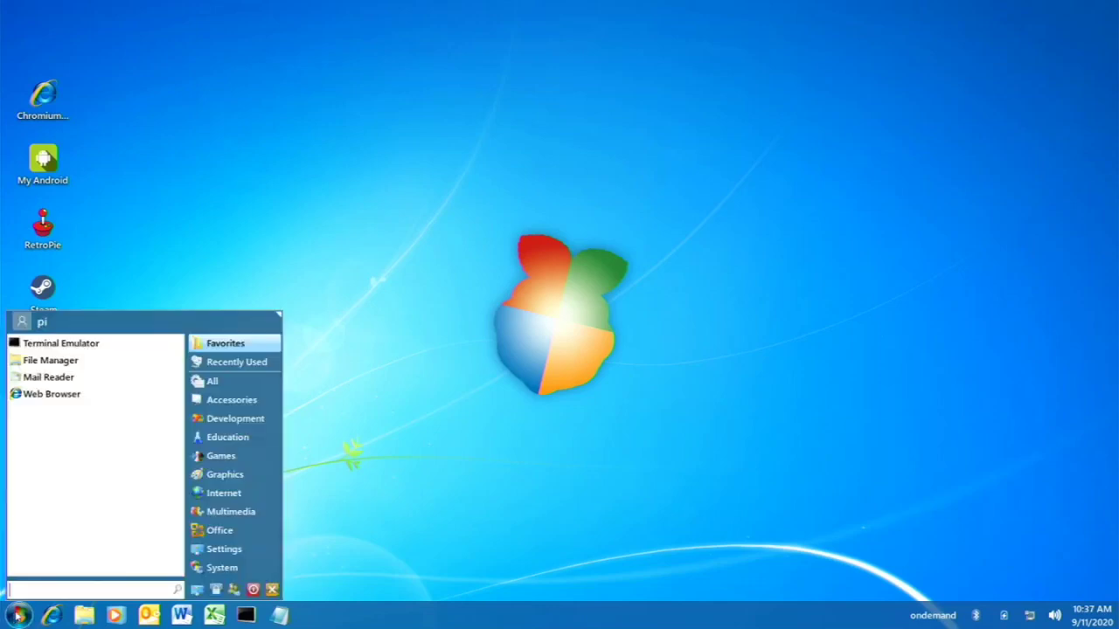
{"action": "left_click", "coordinate": [224, 549]}
{"action": "left_click", "coordinate": [235, 382]}
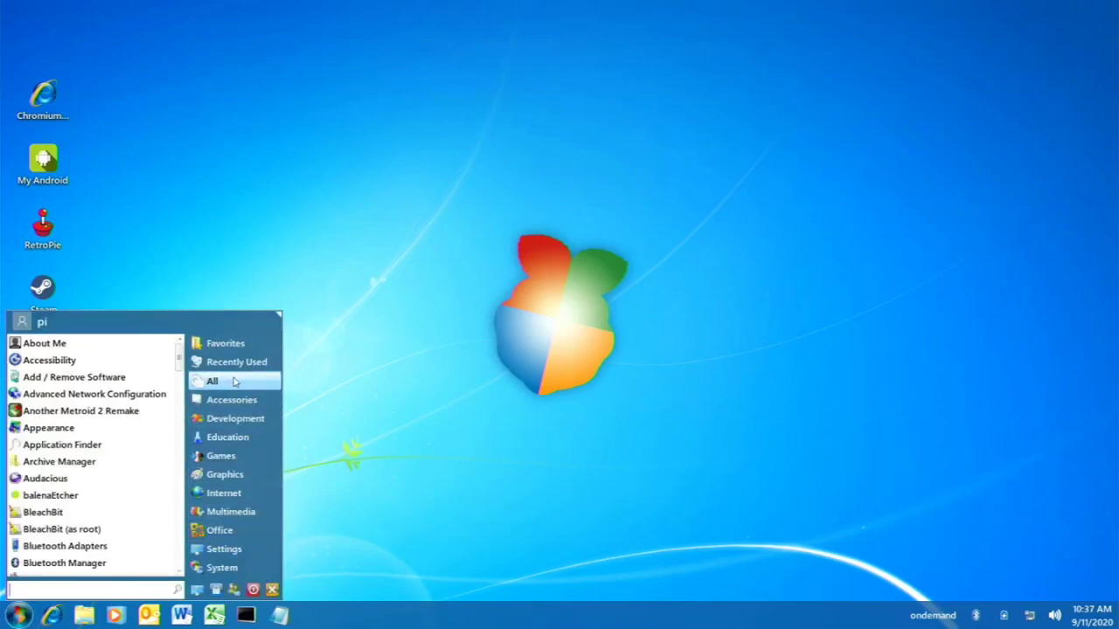
{"action": "left_click", "coordinate": [259, 437]}
{"action": "left_click", "coordinate": [254, 420]}
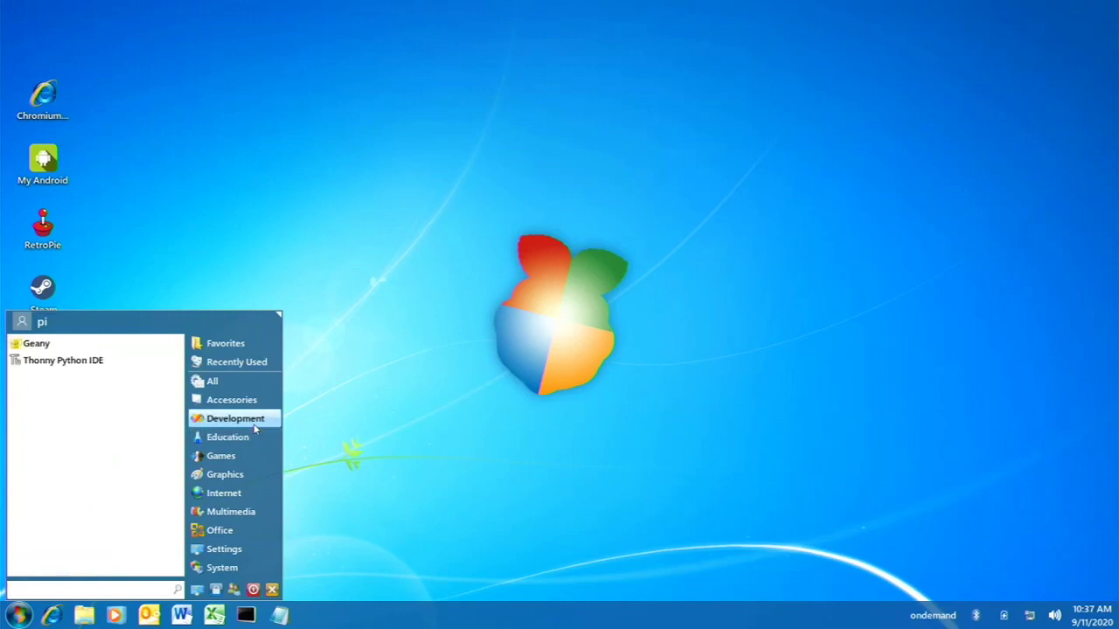
{"action": "left_click", "coordinate": [320, 381]}
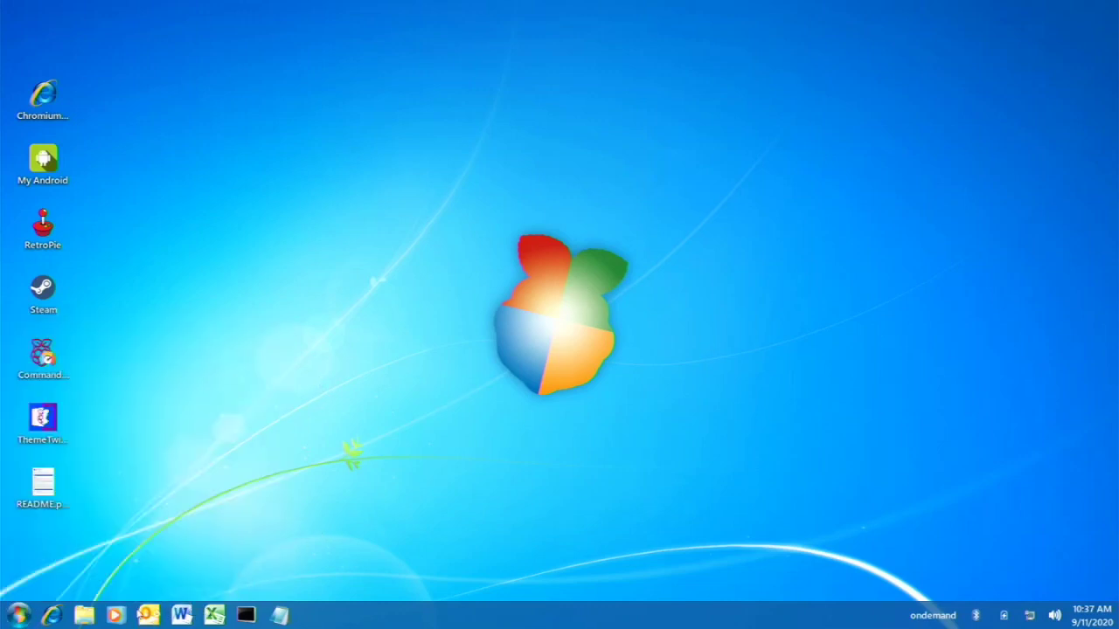
View the Downloads folder in a maximized File Manager window and close it, and briefly open and close a terminal
{"action": "left_click", "coordinate": [84, 615]}
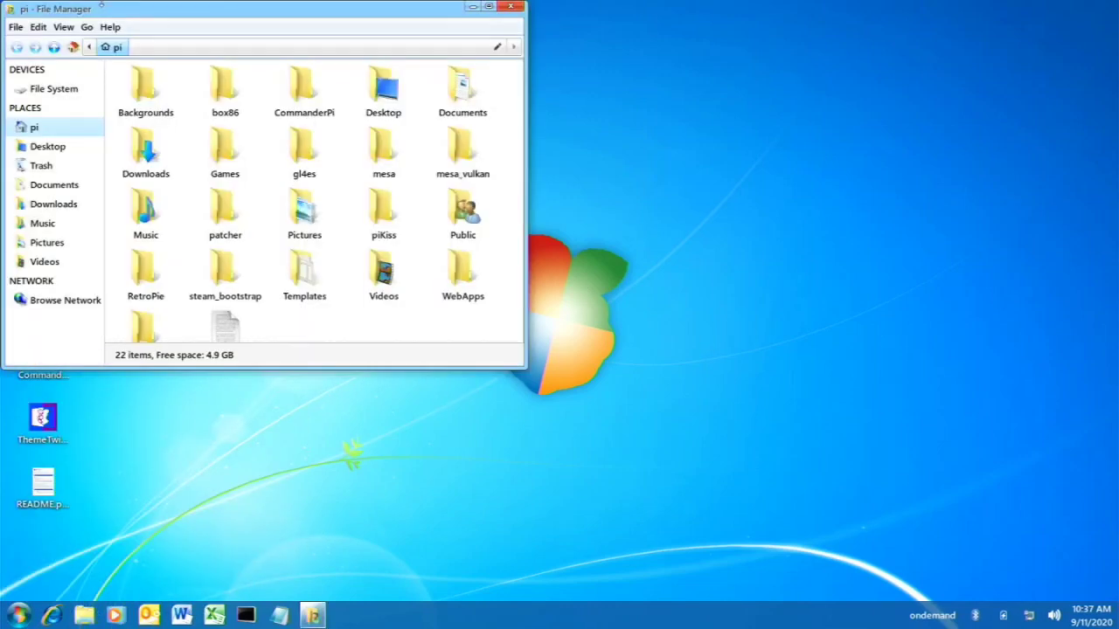
{"action": "mouse_move", "coordinate": [110, 5]}
{"action": "left_mouse_down"}
{"action": "mouse_move", "coordinate": [111, 34]}
{"action": "mouse_move", "coordinate": [110, 5]}
{"action": "left_mouse_up"}
{"action": "left_click_drag", "start_coordinate": [336, 18], "coordinate": [564, 98]}
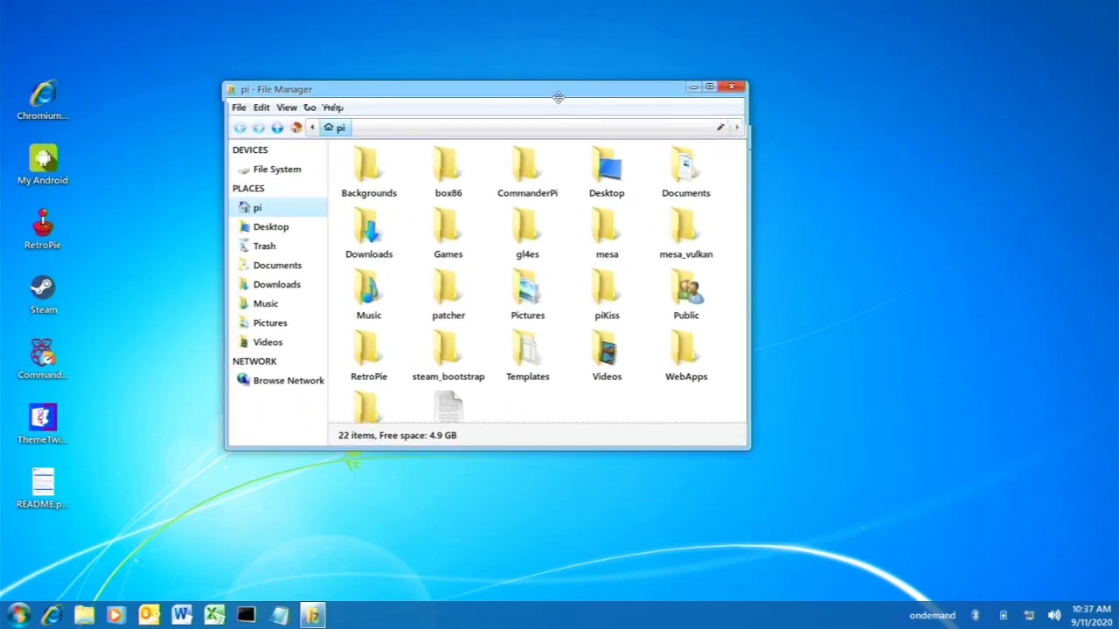
{"action": "left_click", "coordinate": [715, 88]}
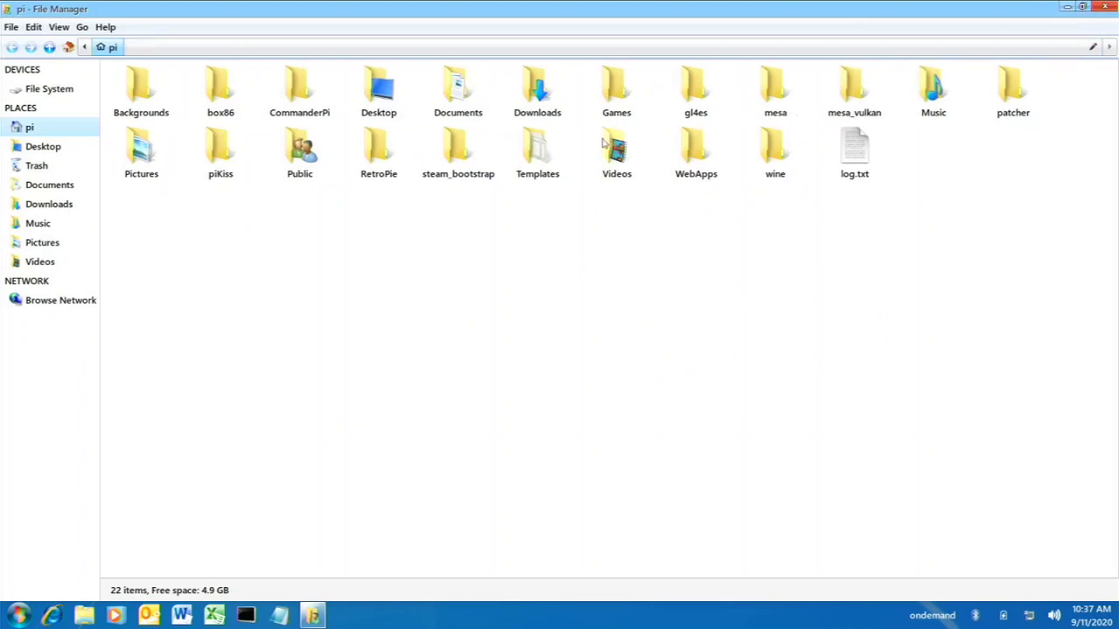
{"action": "double_click", "coordinate": [537, 87]}
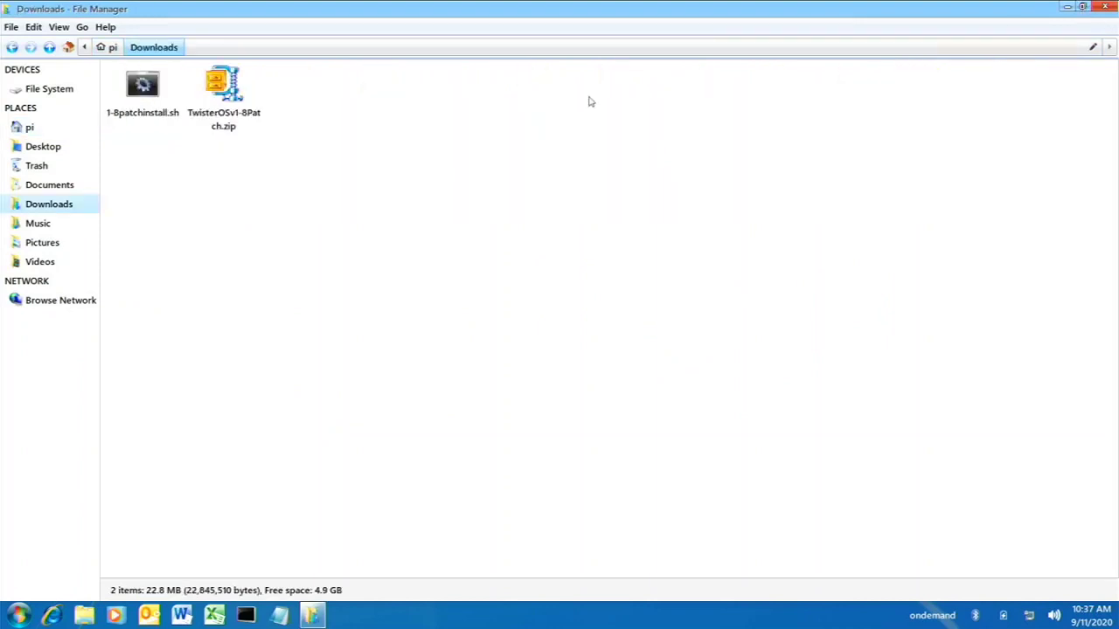
{"action": "left_click", "coordinate": [1105, 6]}
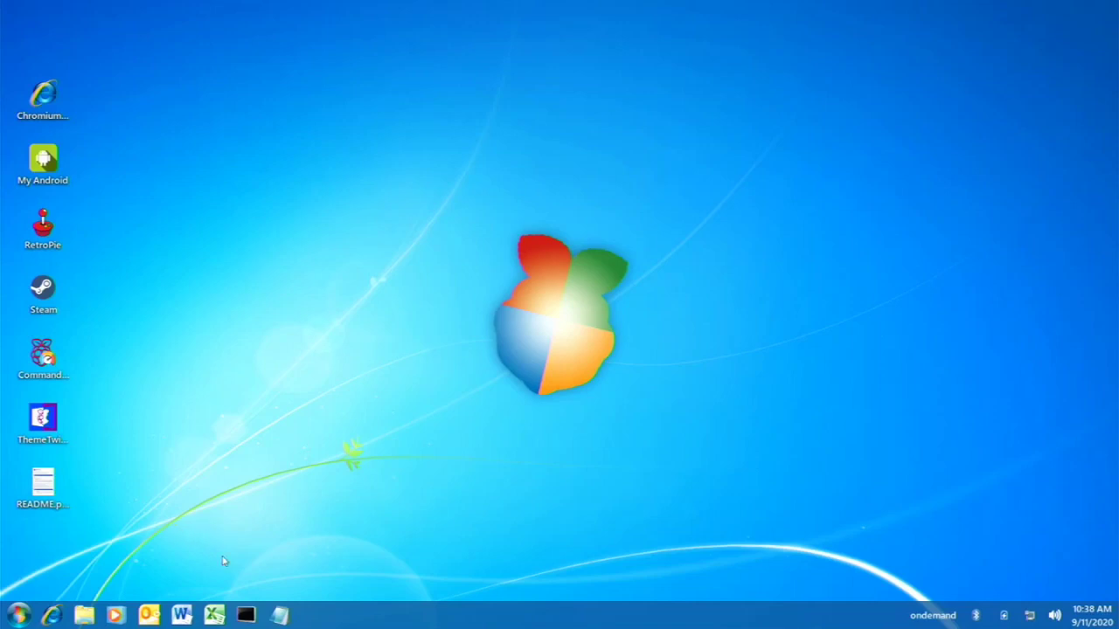
{"action": "left_click", "coordinate": [246, 615]}
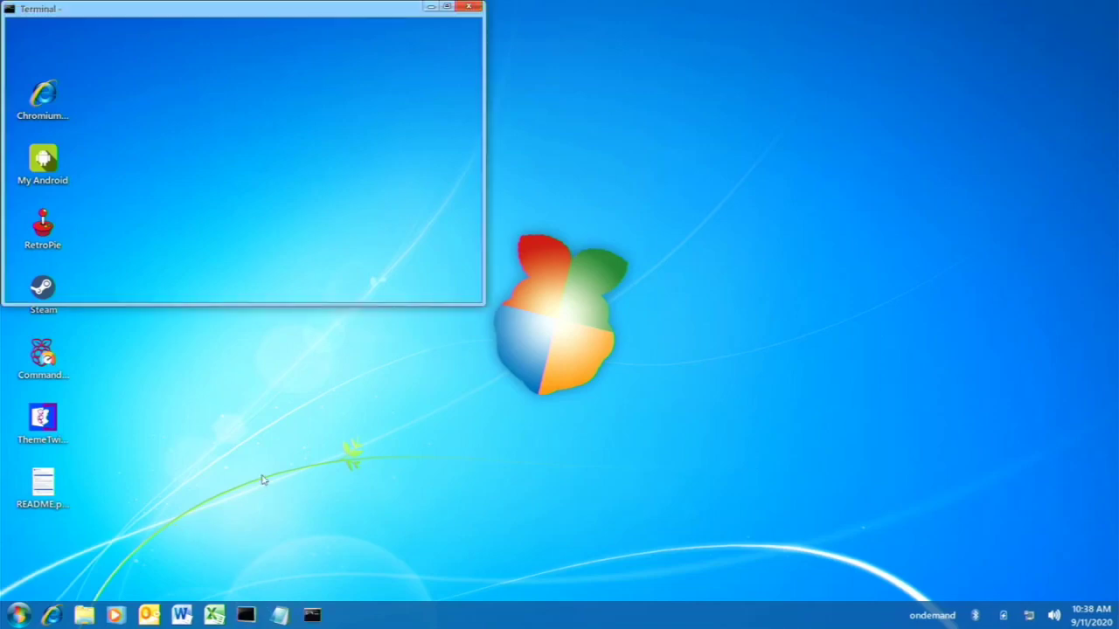
{"action": "left_click", "coordinate": [476, 6]}
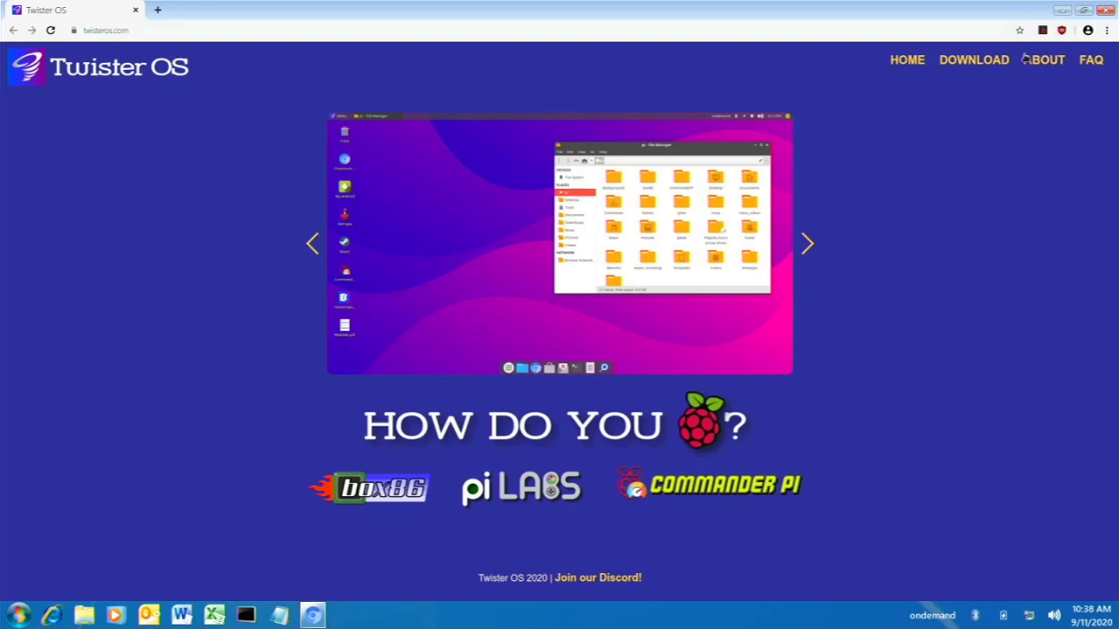
View the download page on the Twister OS website and replace its tab with a blank one
{"action": "left_click", "coordinate": [996, 63]}
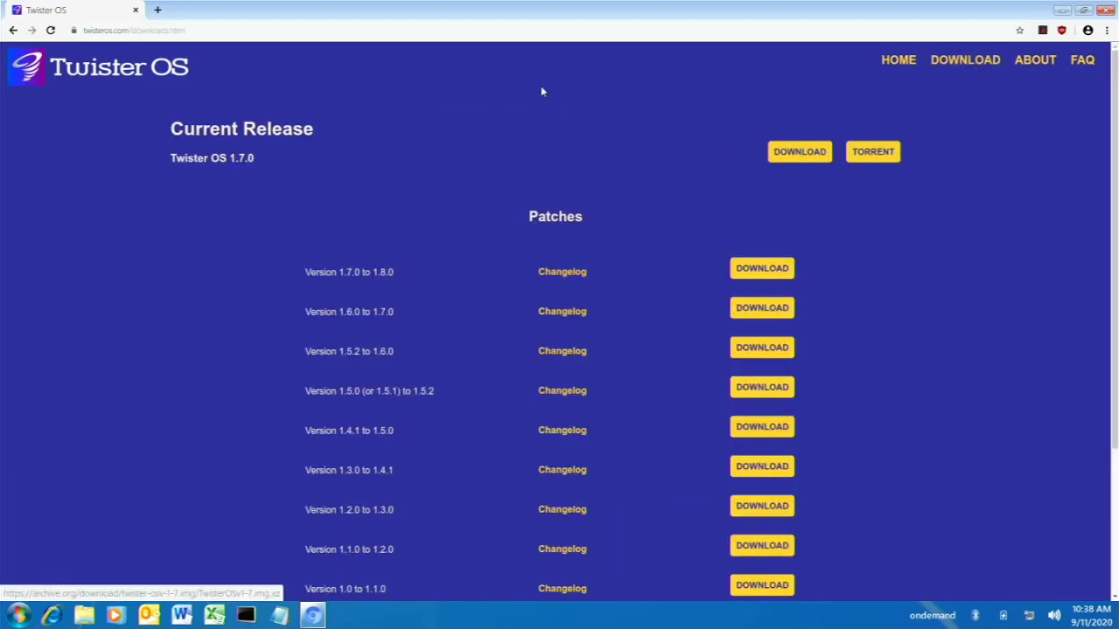
{"action": "left_click", "coordinate": [158, 10]}
{"action": "left_click", "coordinate": [136, 9]}
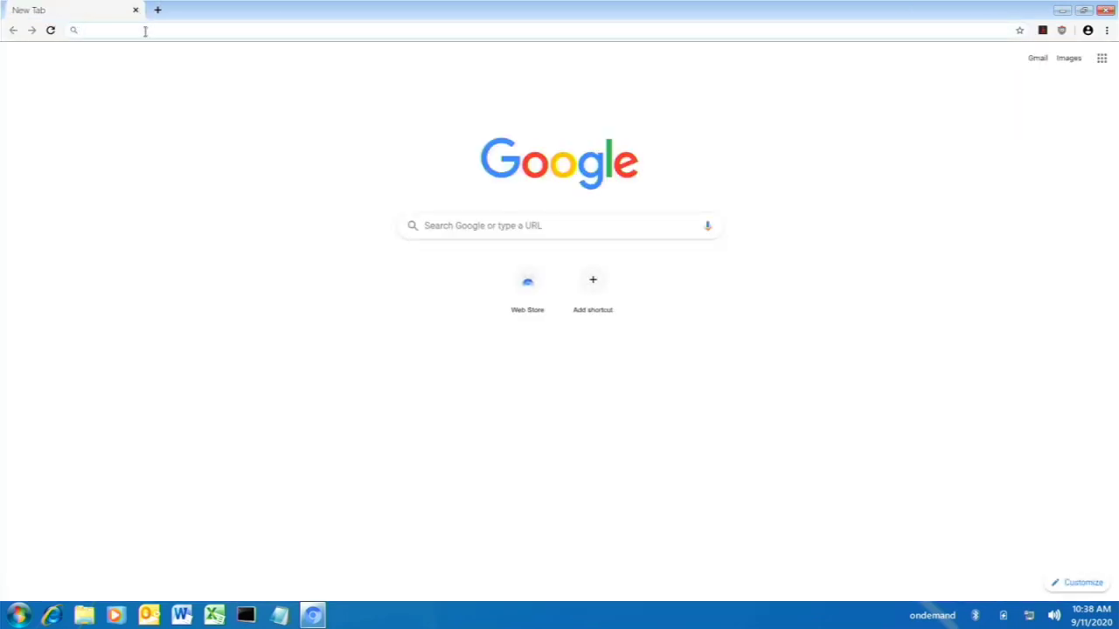
Search the web for "7zip", download the 32-bit x86 installer of 7-Zip 19.00 from 7-zip.org, and close the browser
{"action": "type", "text": "7zip"}
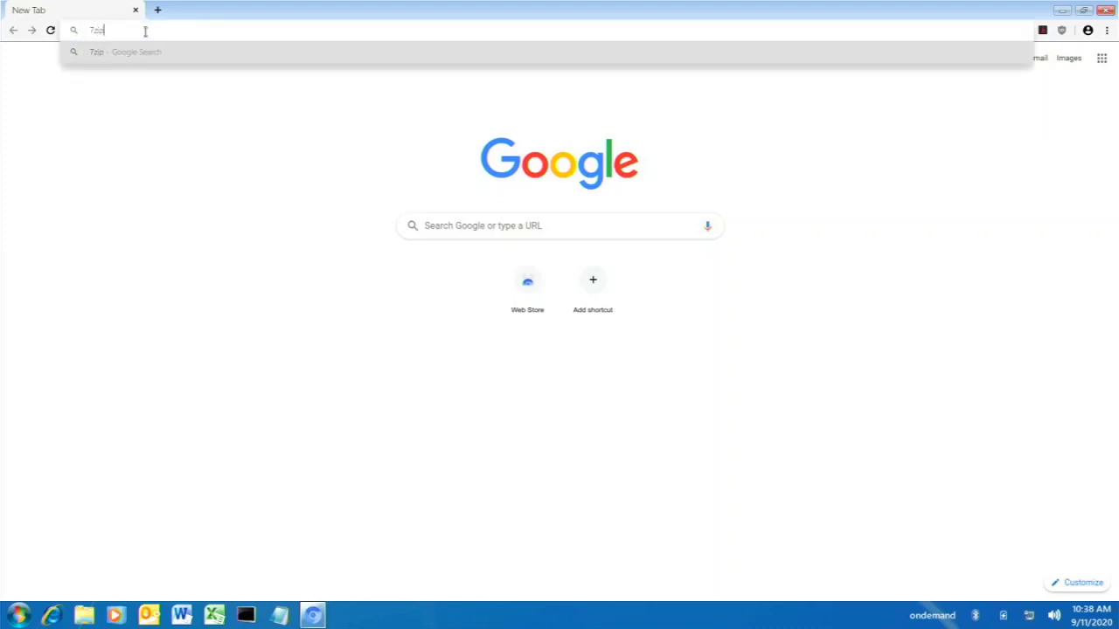
{"action": "key", "text": "Return"}
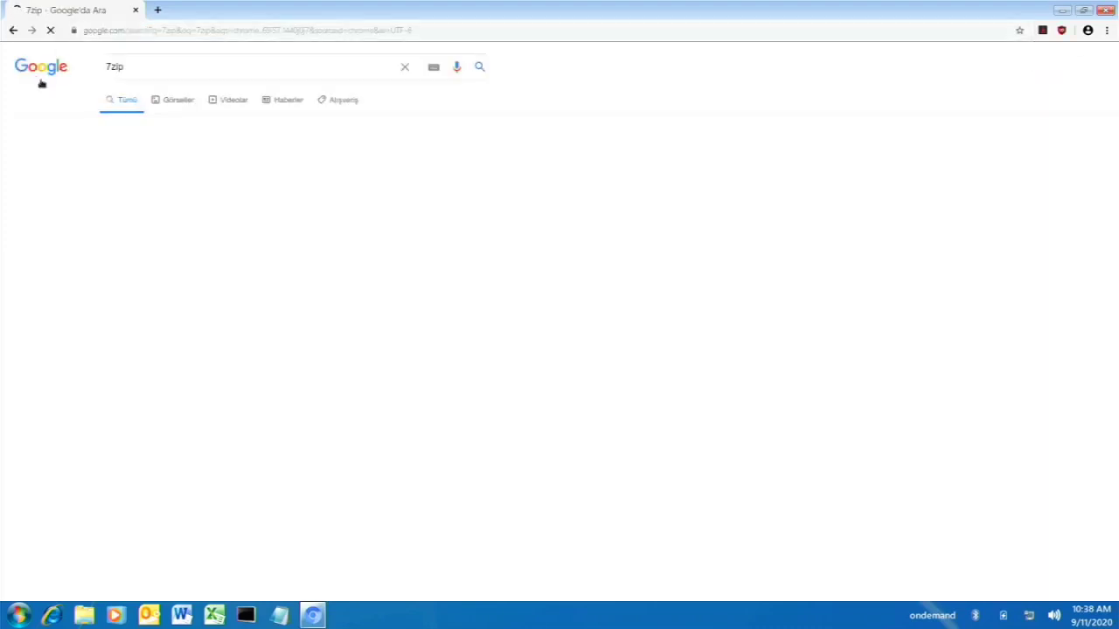
{"action": "left_click", "coordinate": [120, 162]}
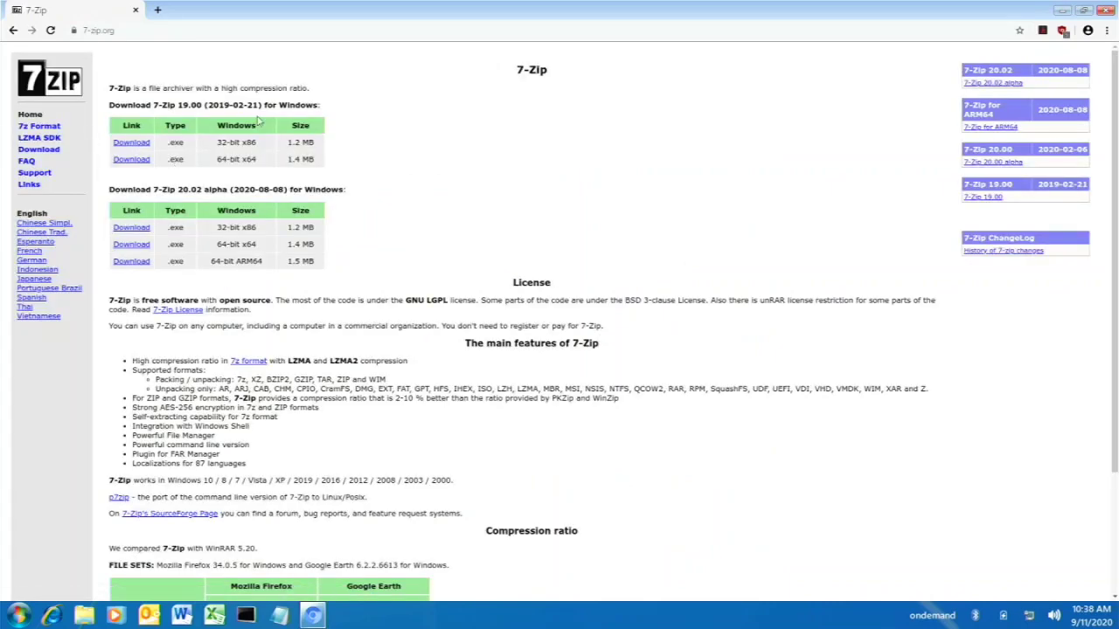
{"action": "left_click", "coordinate": [140, 142]}
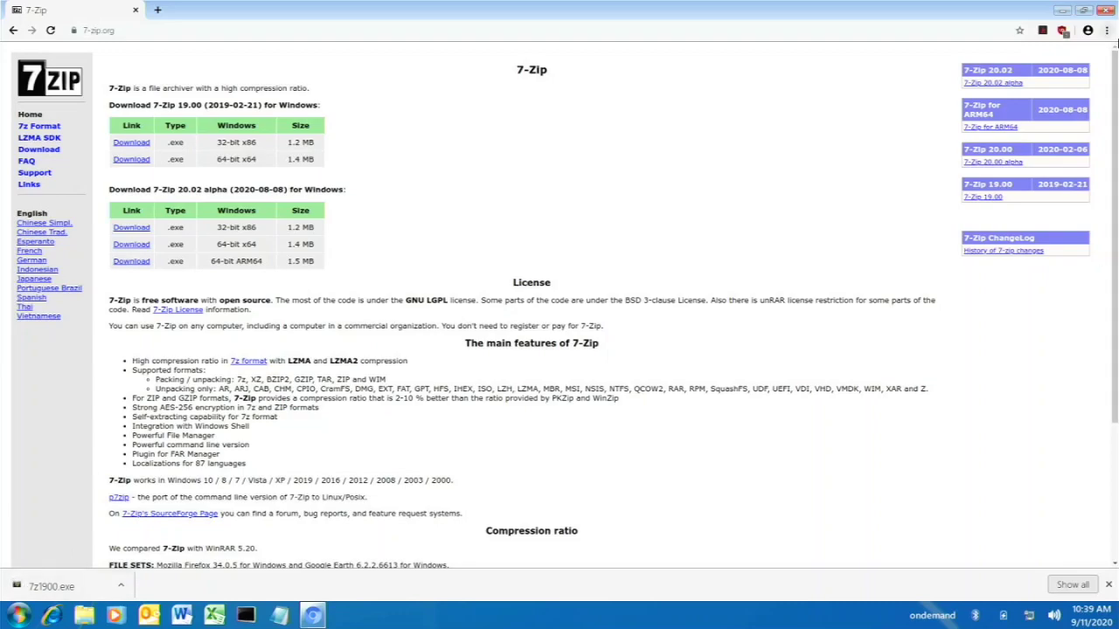
{"action": "left_click", "coordinate": [1105, 10]}
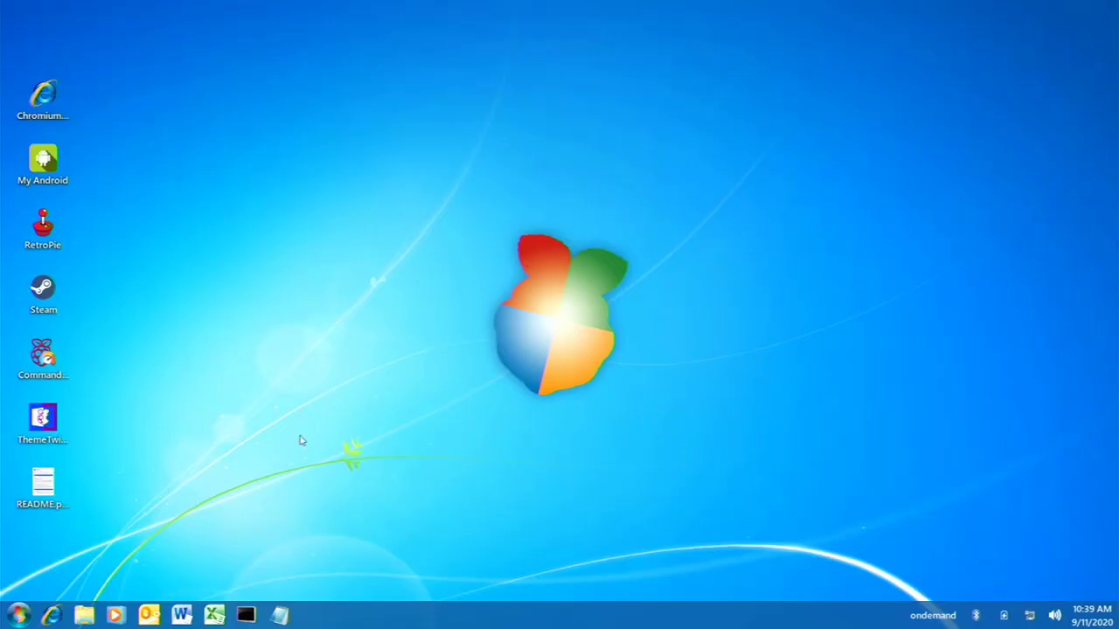
Show the Downloads folder in a non-maximized File Manager window and check the available actions for 7z1900.exe
{"action": "left_click", "coordinate": [84, 615]}
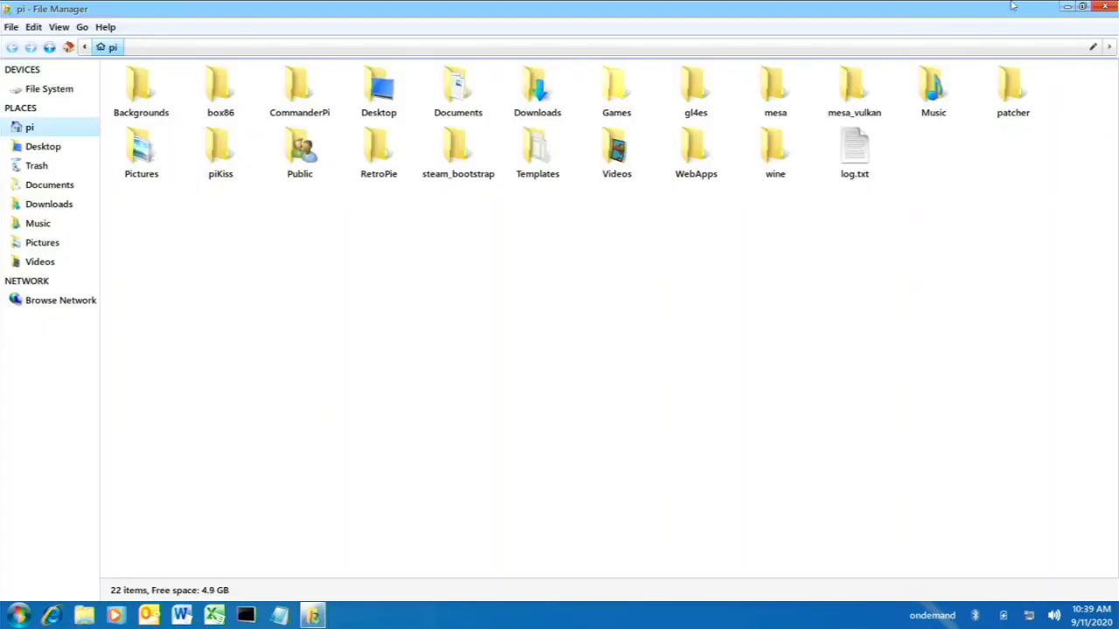
{"action": "left_click", "coordinate": [1082, 7]}
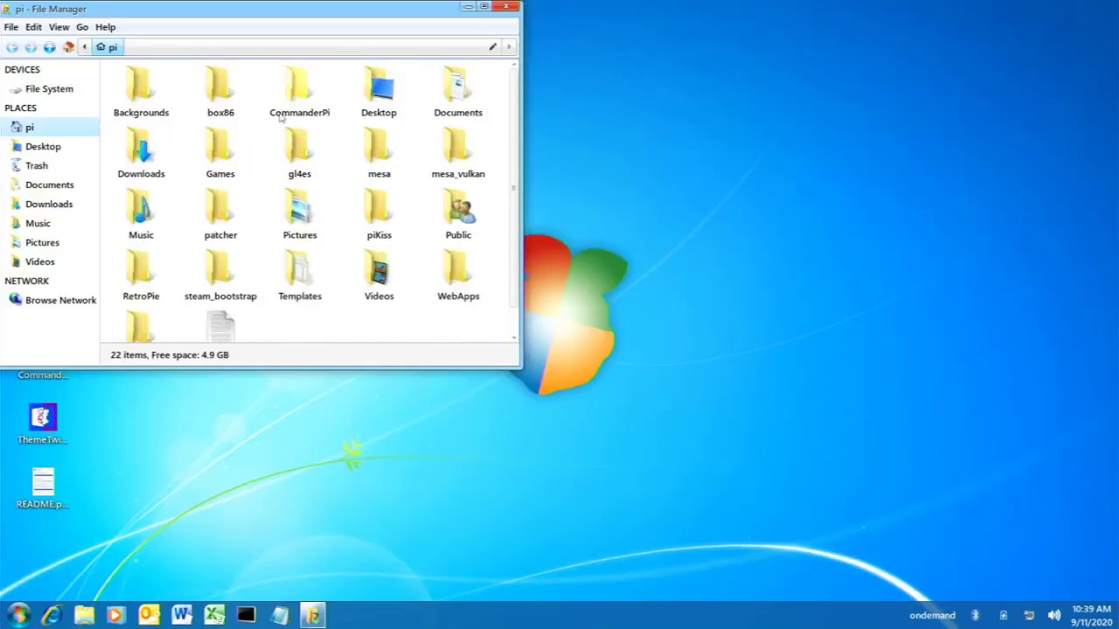
{"action": "double_click", "coordinate": [140, 149]}
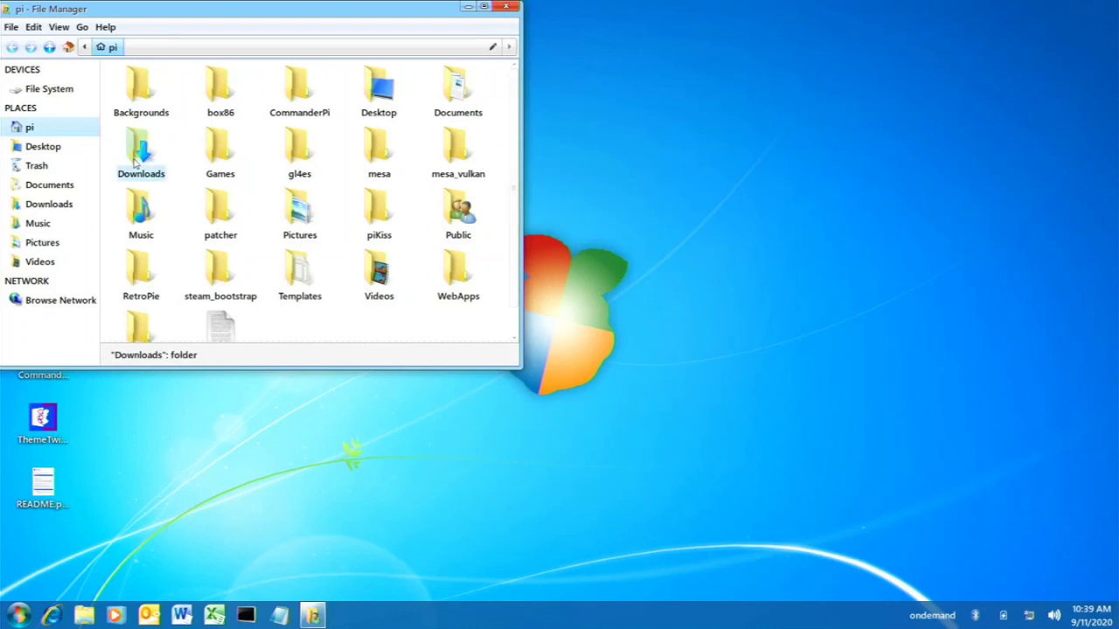
{"action": "left_click", "coordinate": [234, 91]}
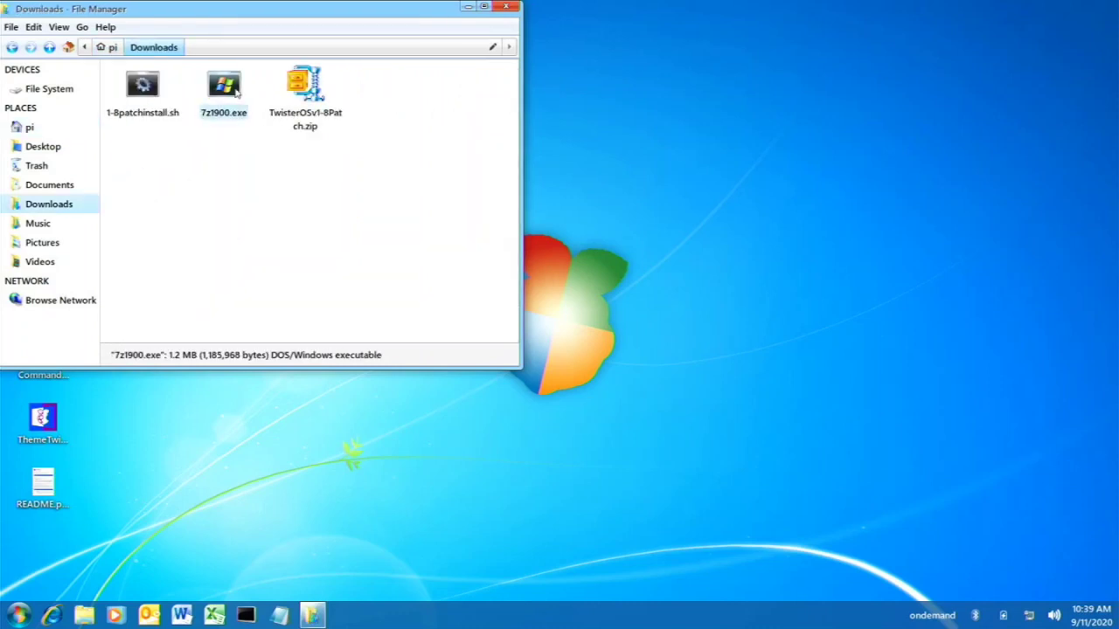
{"action": "right_click", "coordinate": [236, 91]}
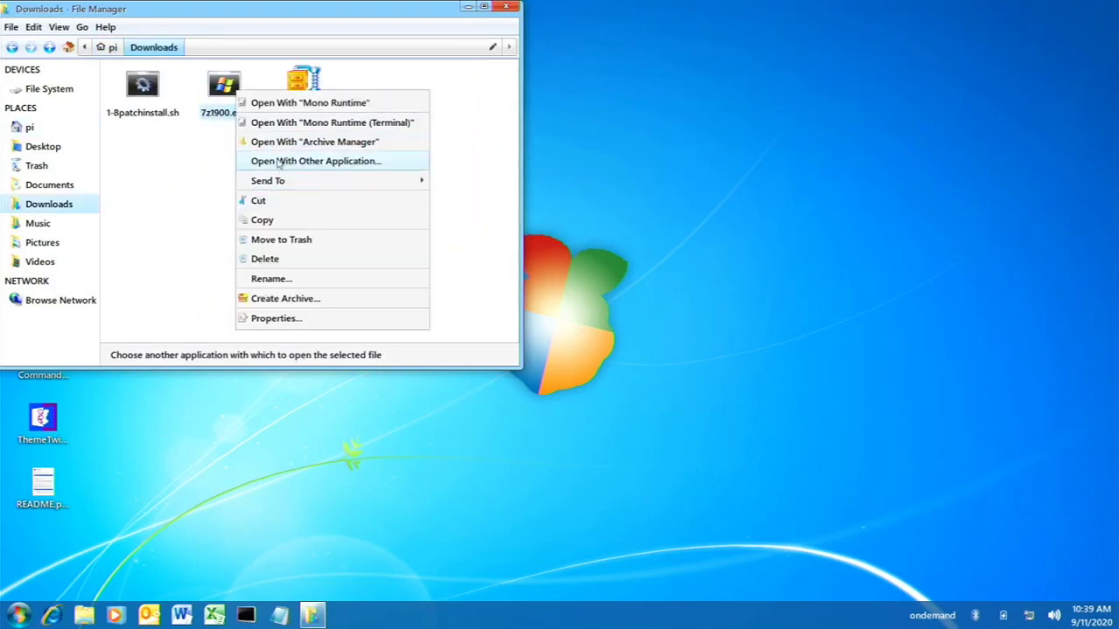
{"action": "left_click", "coordinate": [192, 180]}
Open a terminal in the Downloads folder, run "wine 7z1900.exe", and install 7-Zip to the default destination folder
{"action": "right_click", "coordinate": [194, 180]}
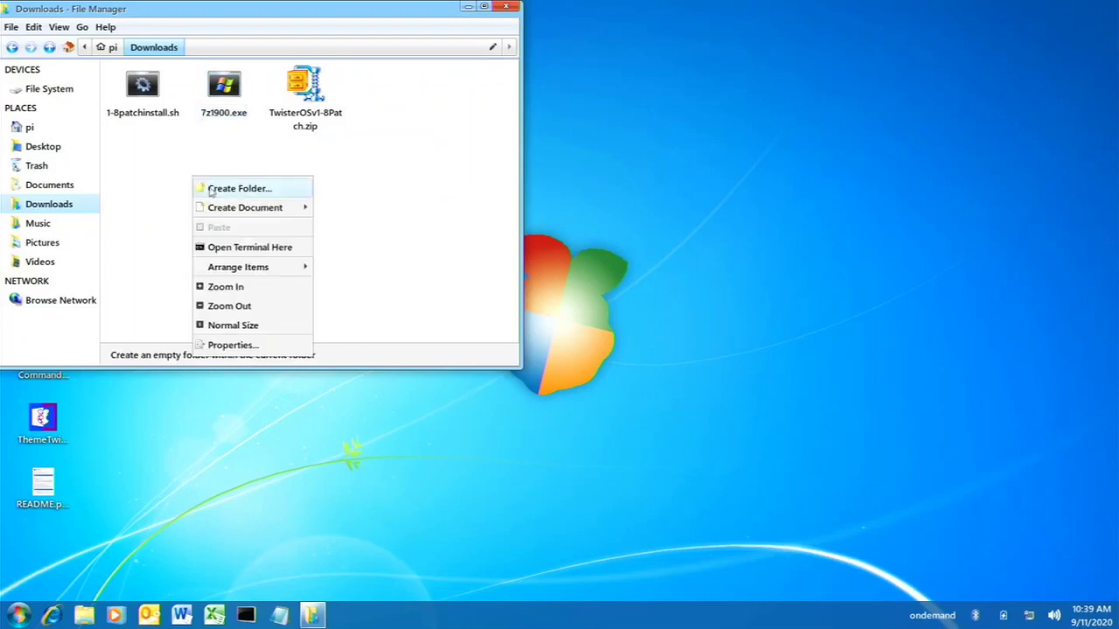
{"action": "left_click", "coordinate": [243, 254]}
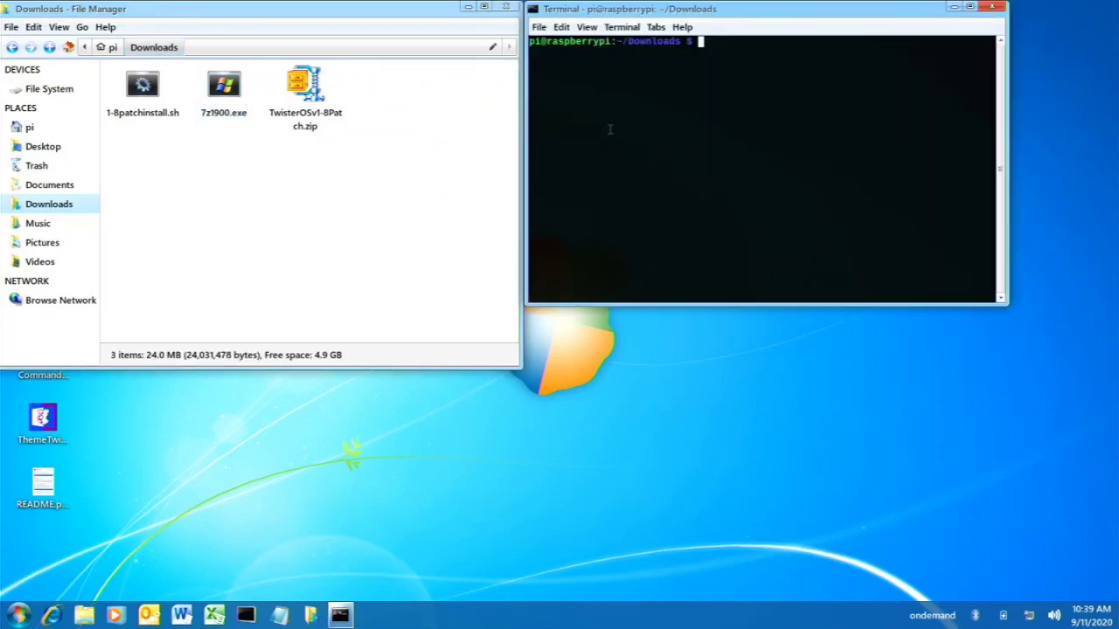
{"action": "type", "text": "wine 7z1900.exe"}
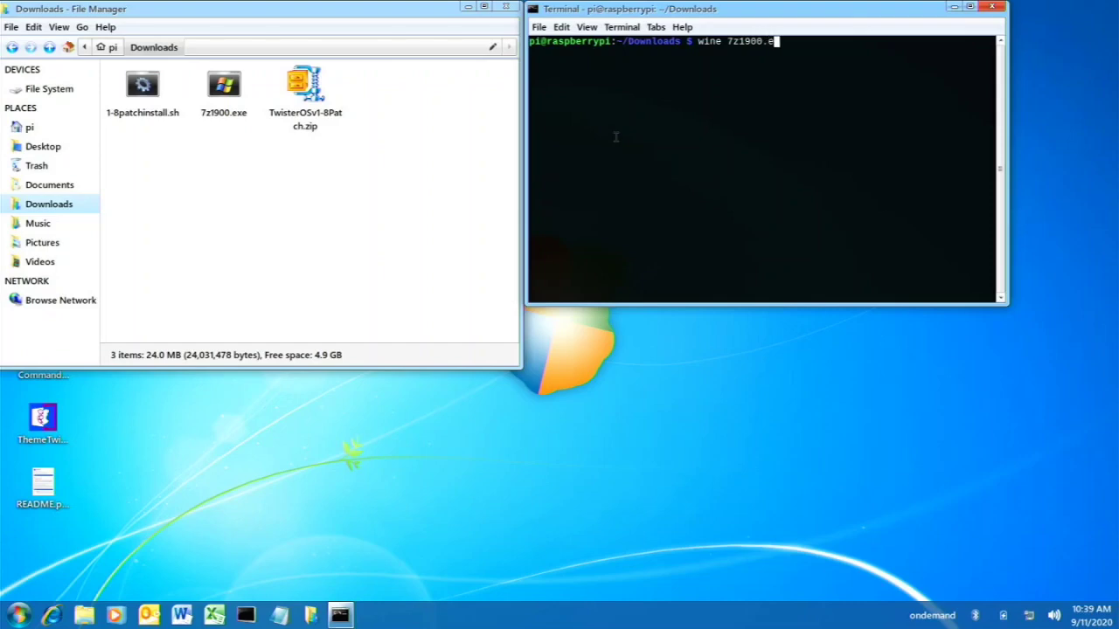
{"action": "key", "text": "Return"}
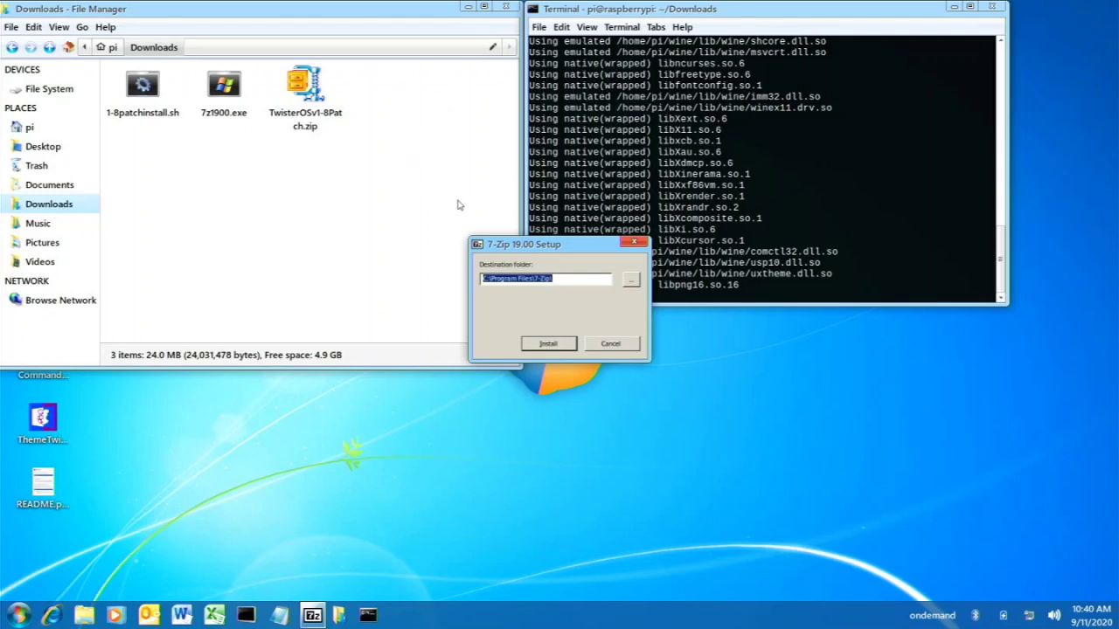
{"action": "left_click", "coordinate": [547, 347]}
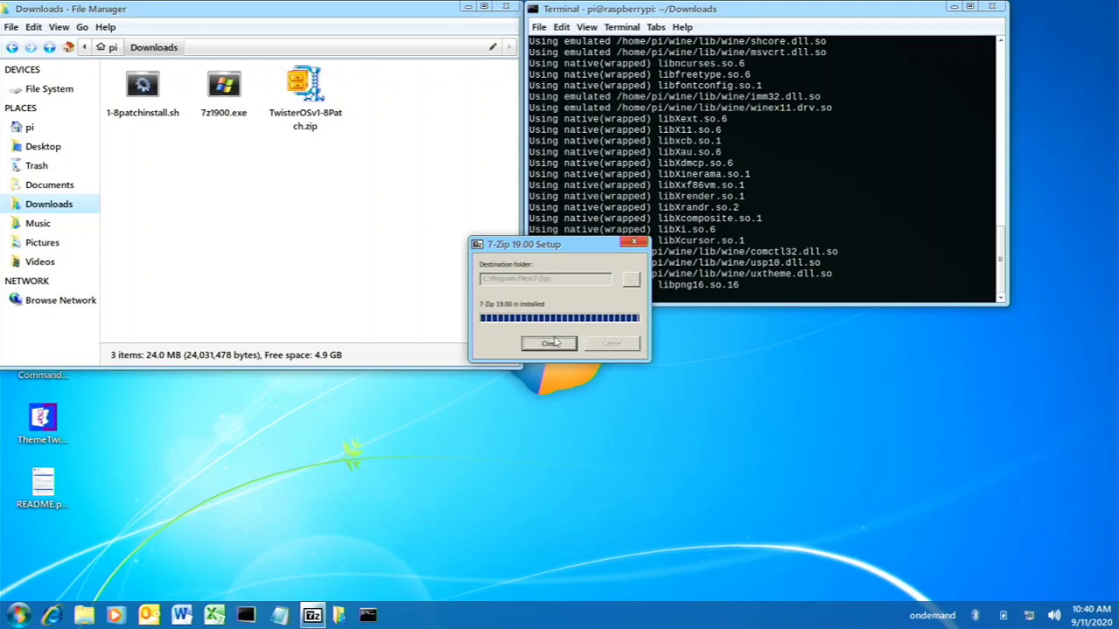
Finish the 7-Zip setup and close the terminal and the Downloads File Manager window
{"action": "left_click", "coordinate": [550, 343]}
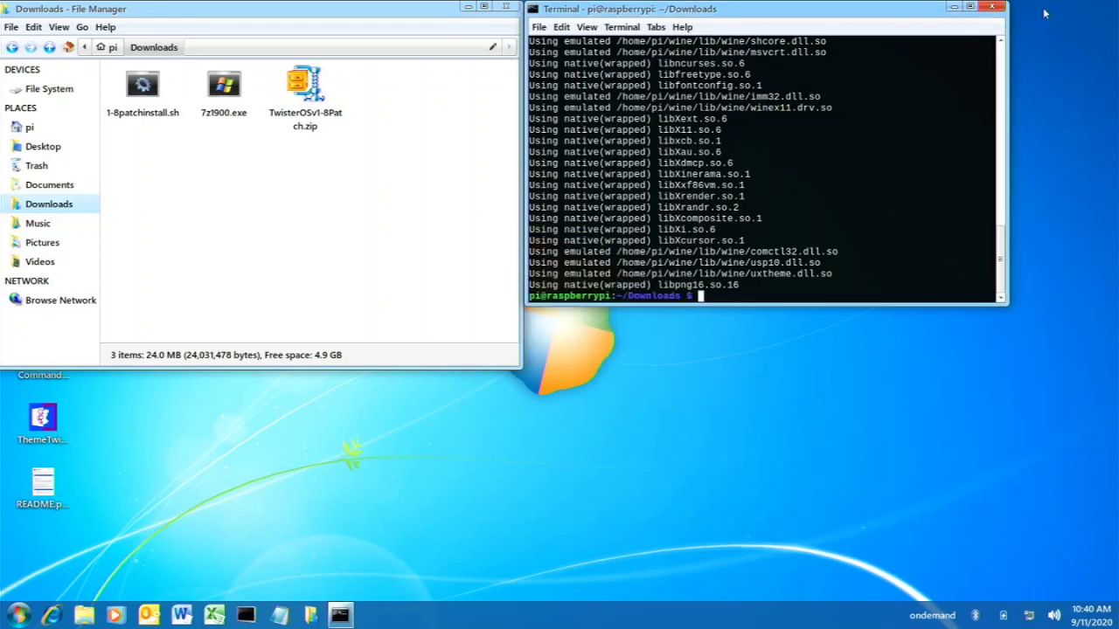
{"action": "left_click", "coordinate": [997, 7]}
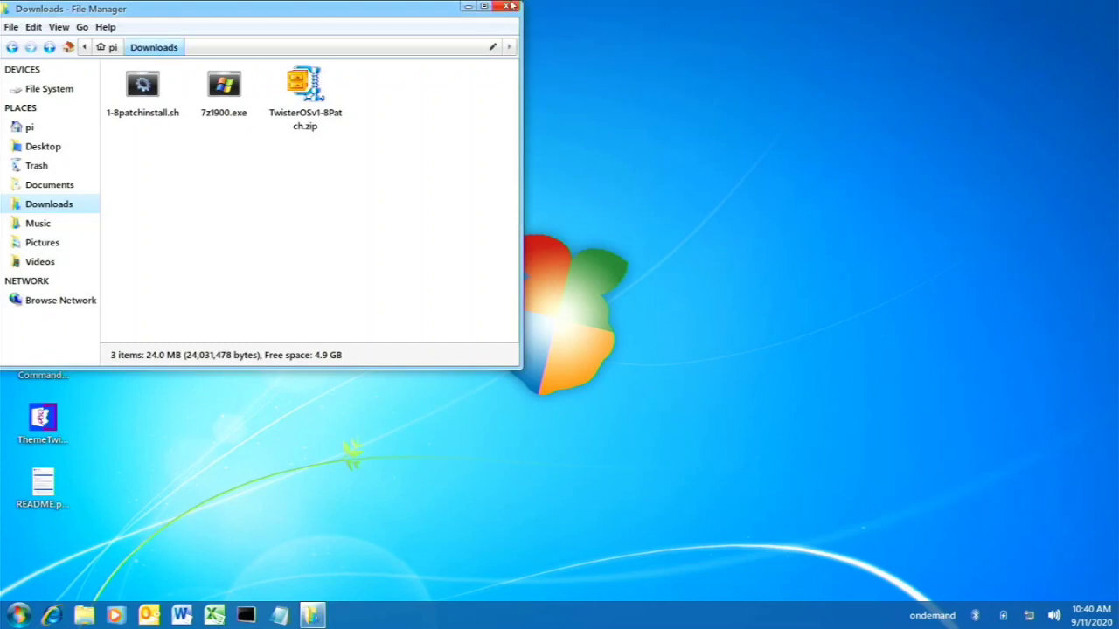
{"action": "left_click", "coordinate": [507, 7]}
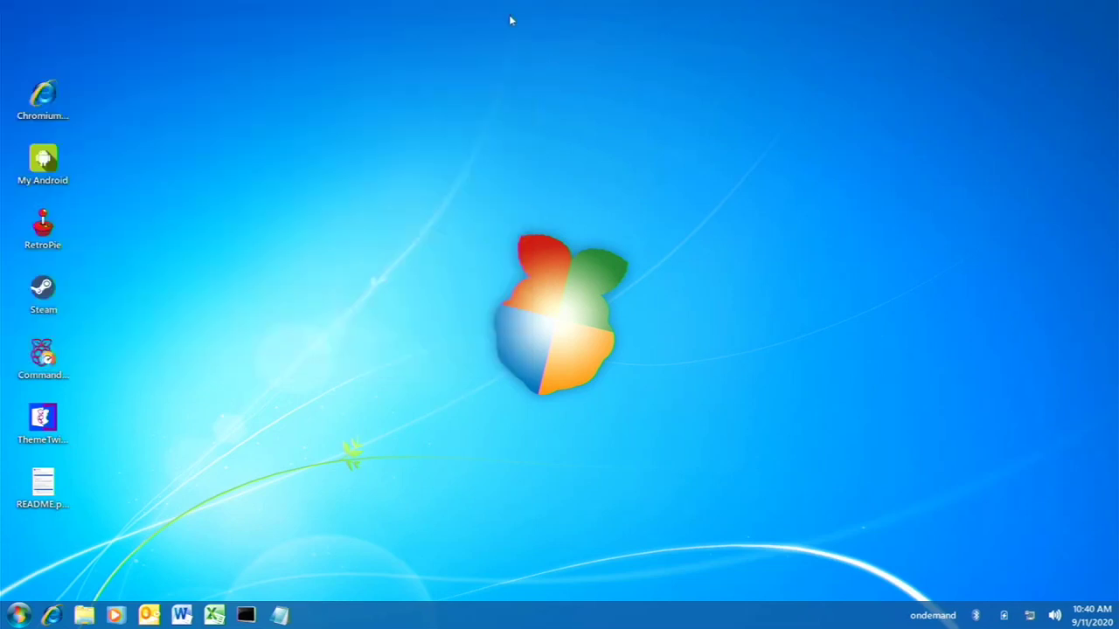
Search the installed applications for "7zi", then clear the search text
{"action": "left_click", "coordinate": [15, 613]}
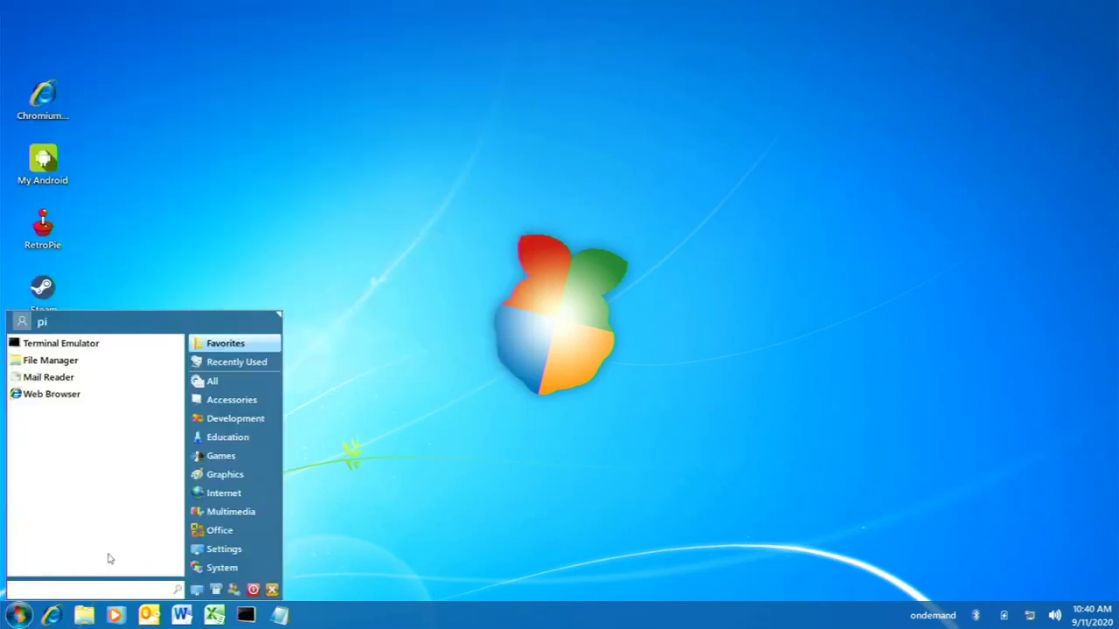
{"action": "type", "text": "7"}
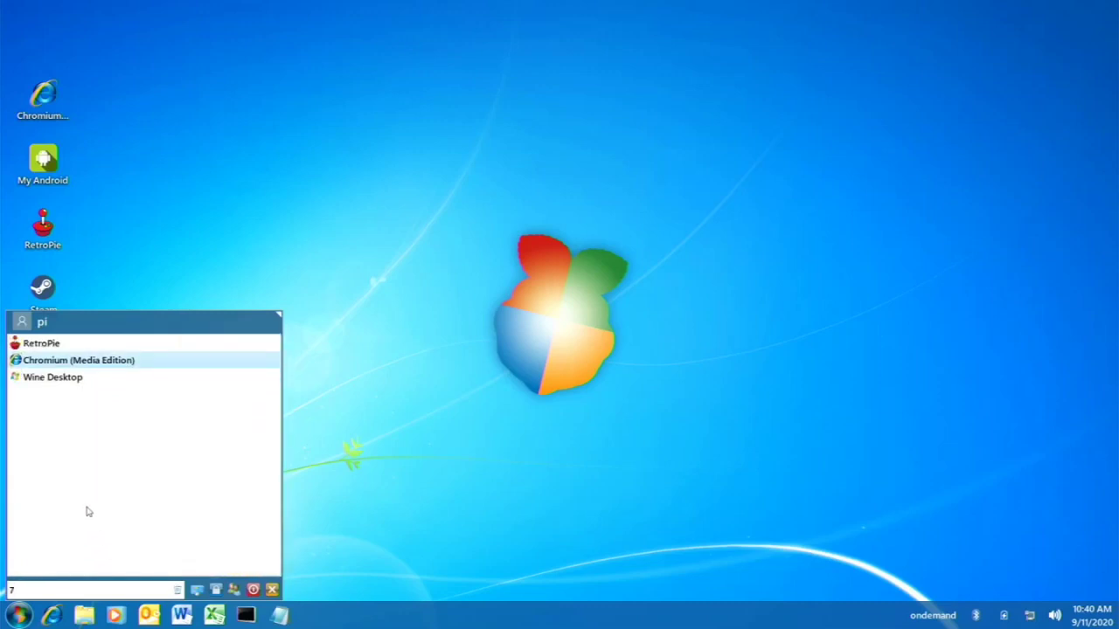
{"action": "type", "text": "zi"}
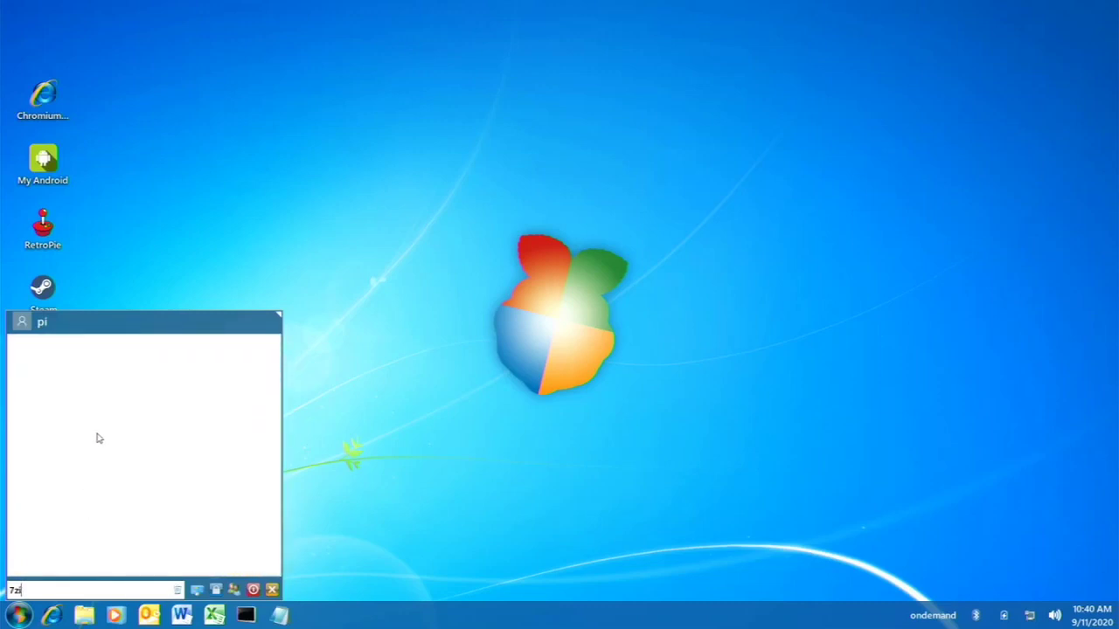
{"action": "key", "text": "BackSpace"}
{"action": "key", "text": "BackSpace"}
{"action": "key", "text": "BackSpace"}
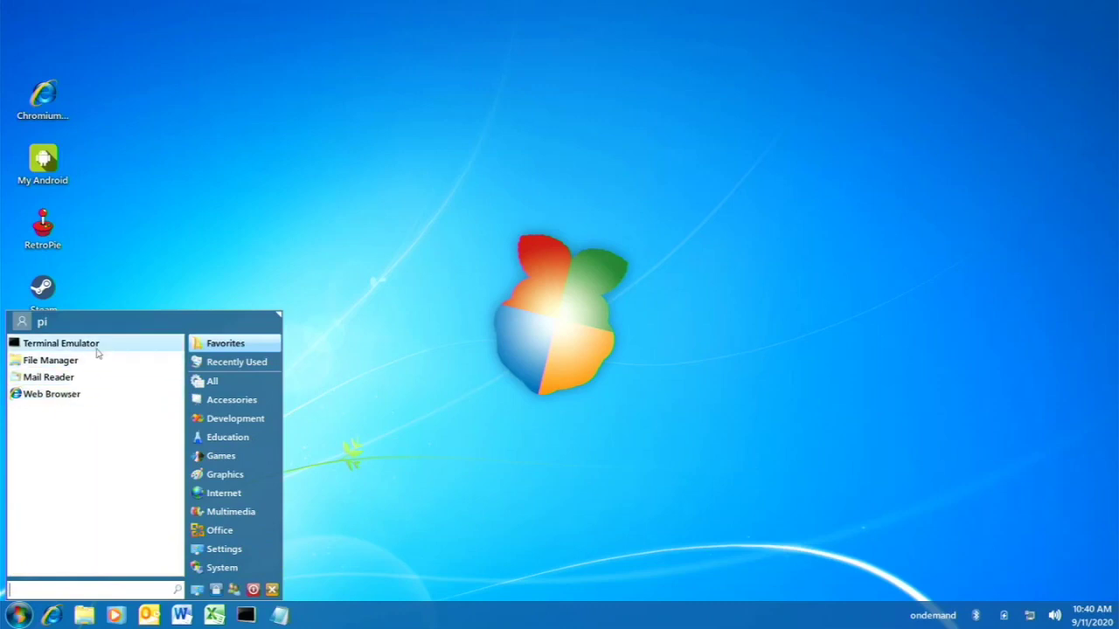
{"action": "left_click", "coordinate": [95, 351]}
Search the installed applications for "wi" and launch Wine Desktop
{"action": "left_click", "coordinate": [19, 615]}
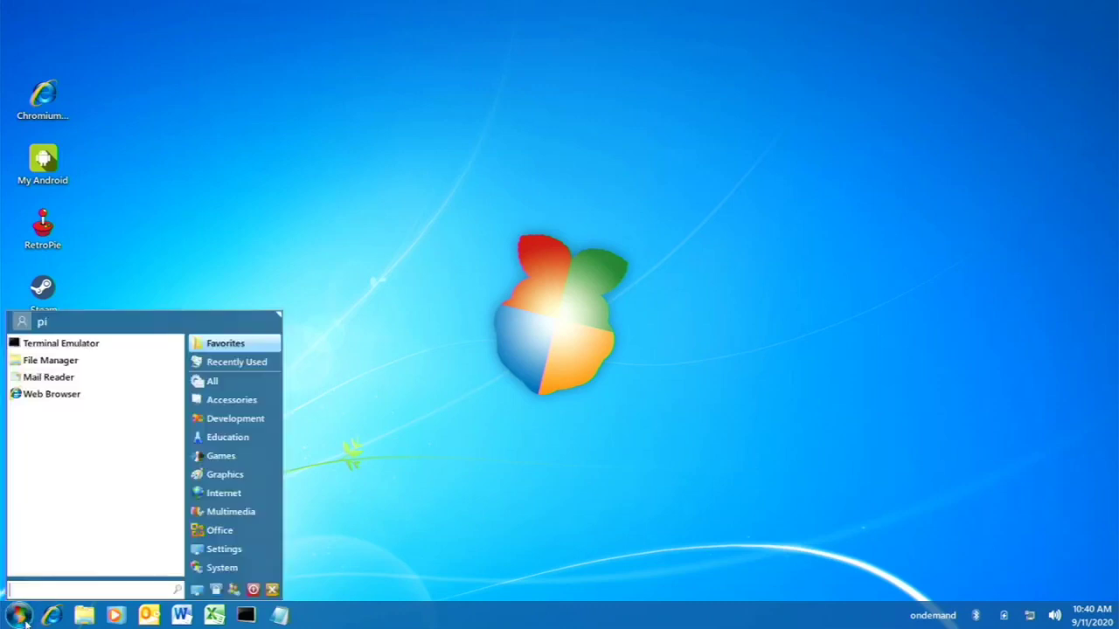
{"action": "type", "text": "wi"}
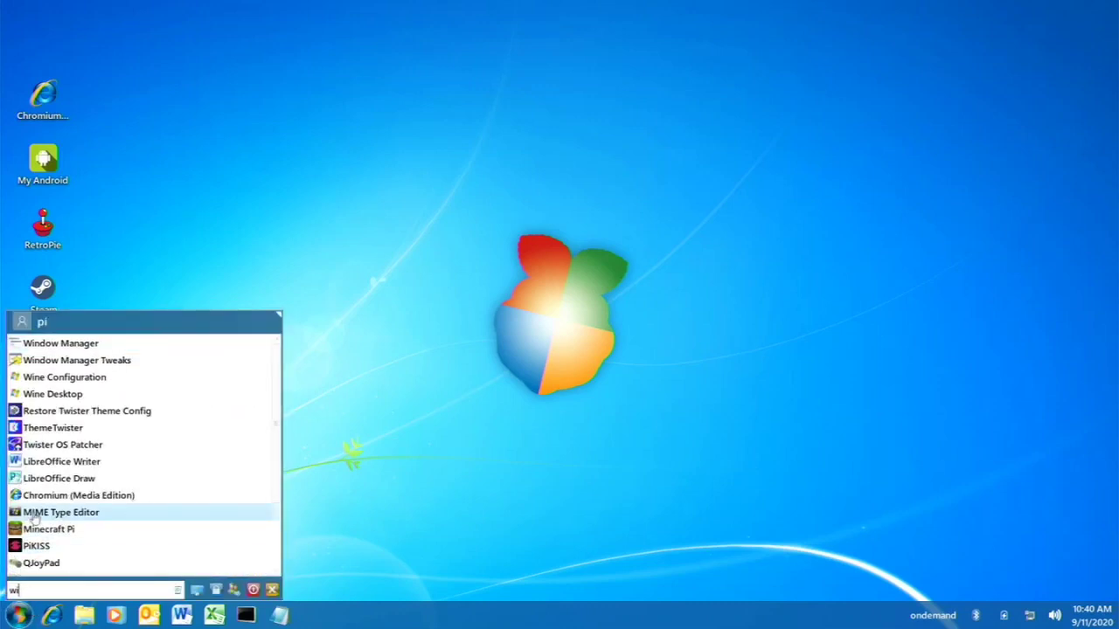
{"action": "left_click", "coordinate": [85, 393]}
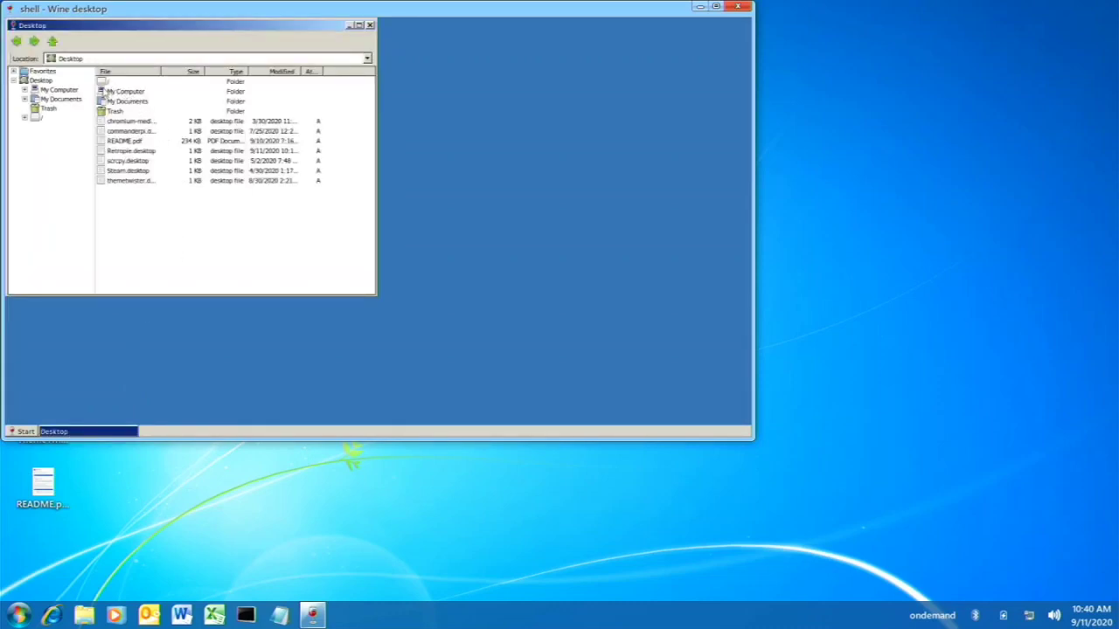
Browse in the Wine desktop from My Computer to the 7-Zip folder within Program Files on the C: drive
{"action": "left_click", "coordinate": [122, 95]}
{"action": "double_click", "coordinate": [121, 95]}
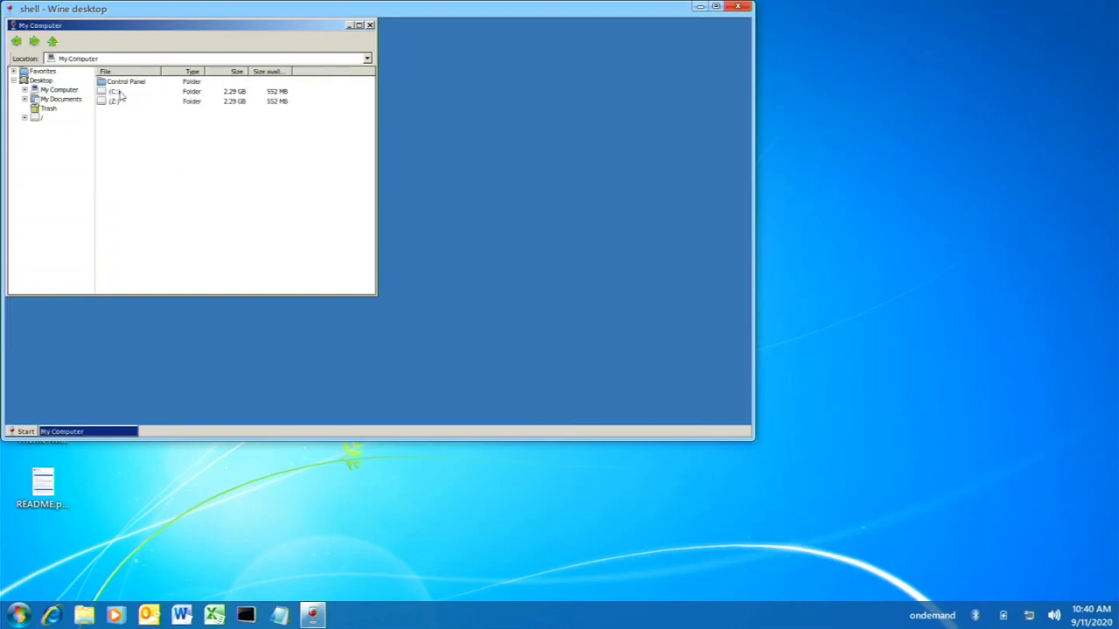
{"action": "double_click", "coordinate": [122, 93]}
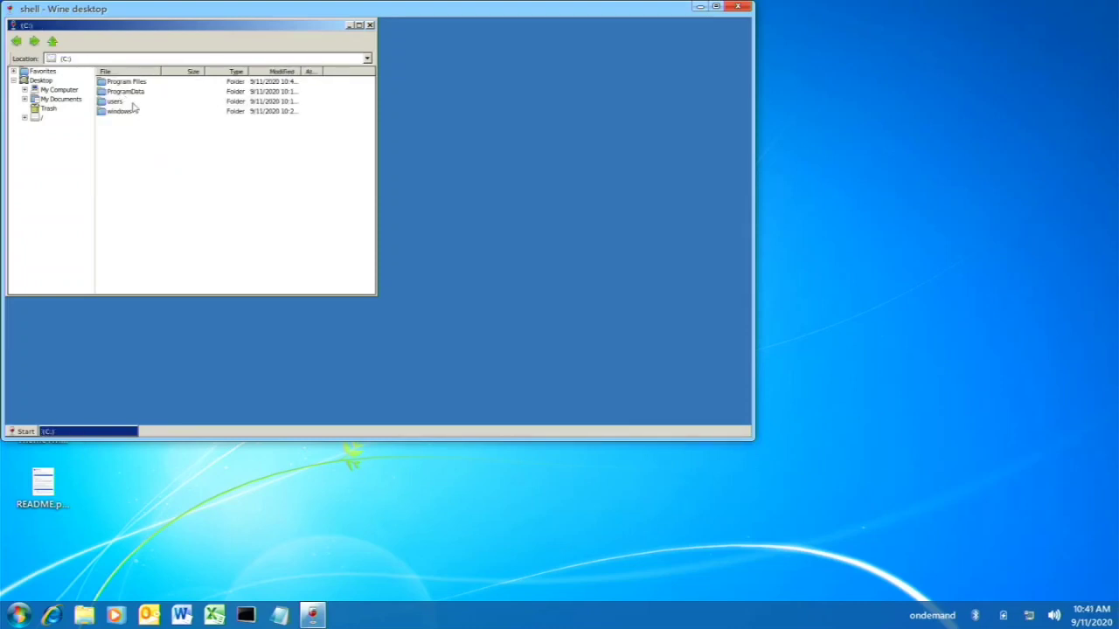
{"action": "left_click", "coordinate": [133, 85]}
{"action": "double_click", "coordinate": [132, 87]}
{"action": "double_click", "coordinate": [133, 84]}
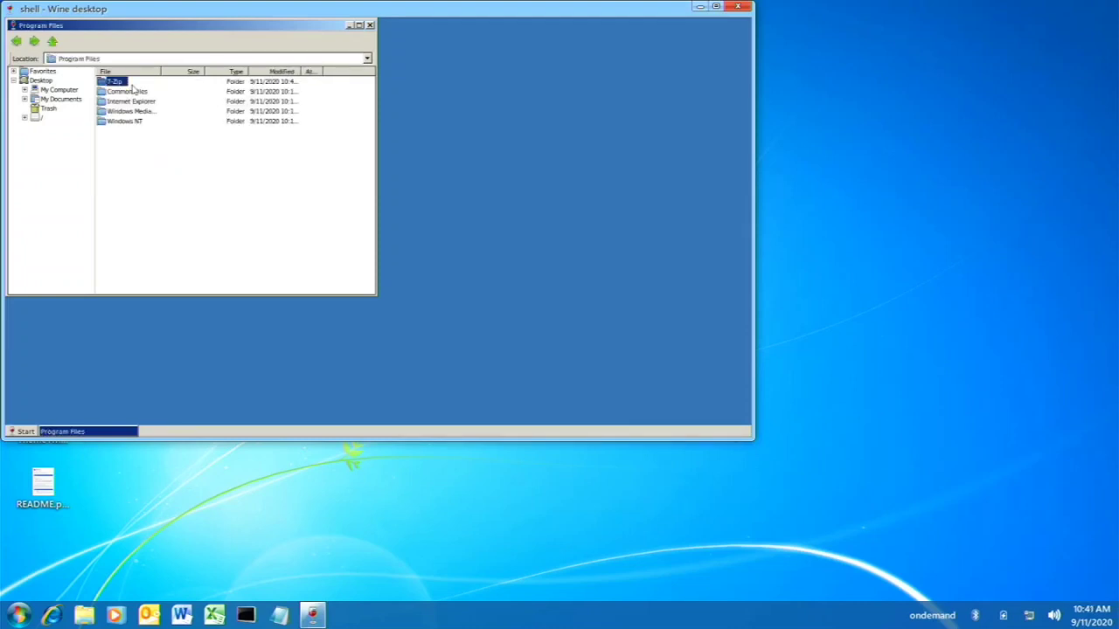
Try twice to run 7zG.exe from the 7-Zip folder, dismissing its message each time
{"action": "left_click", "coordinate": [124, 142]}
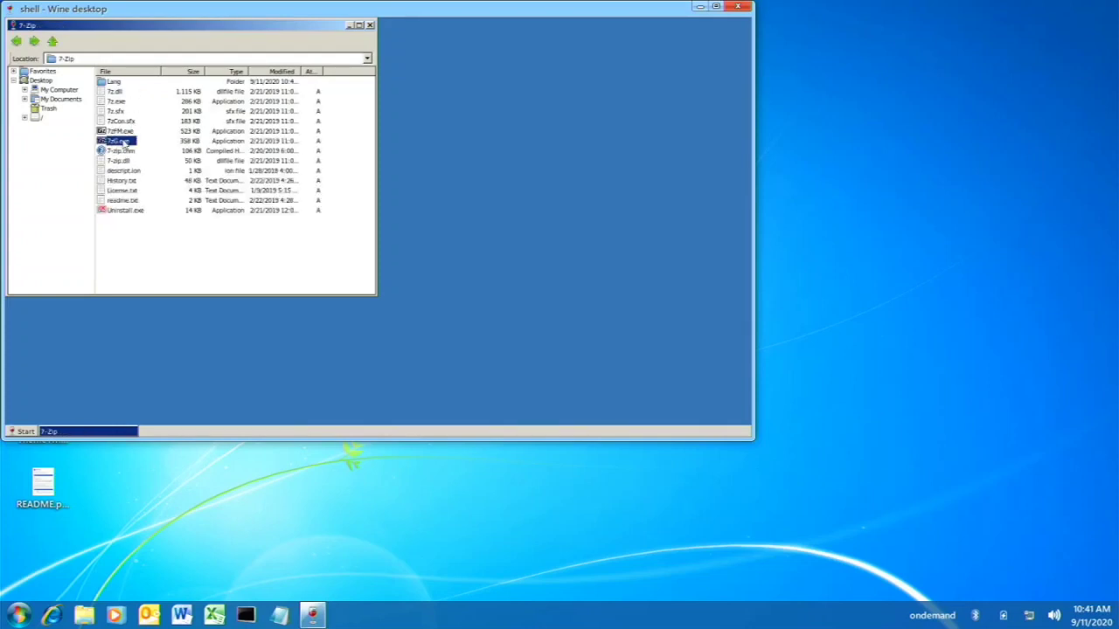
{"action": "double_click", "coordinate": [123, 141]}
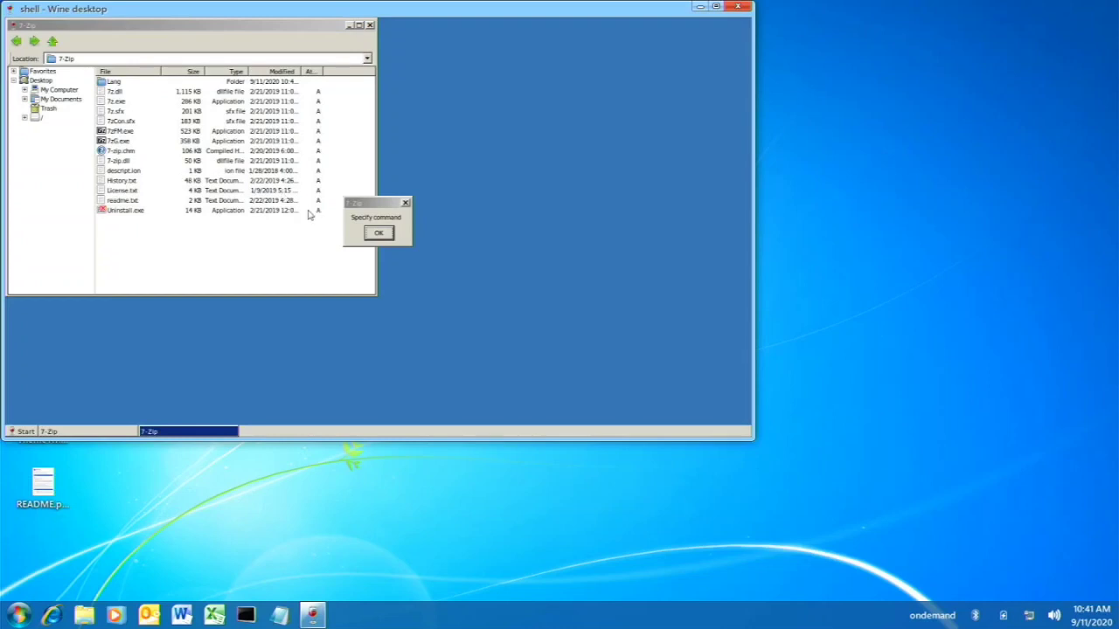
{"action": "left_click", "coordinate": [378, 234]}
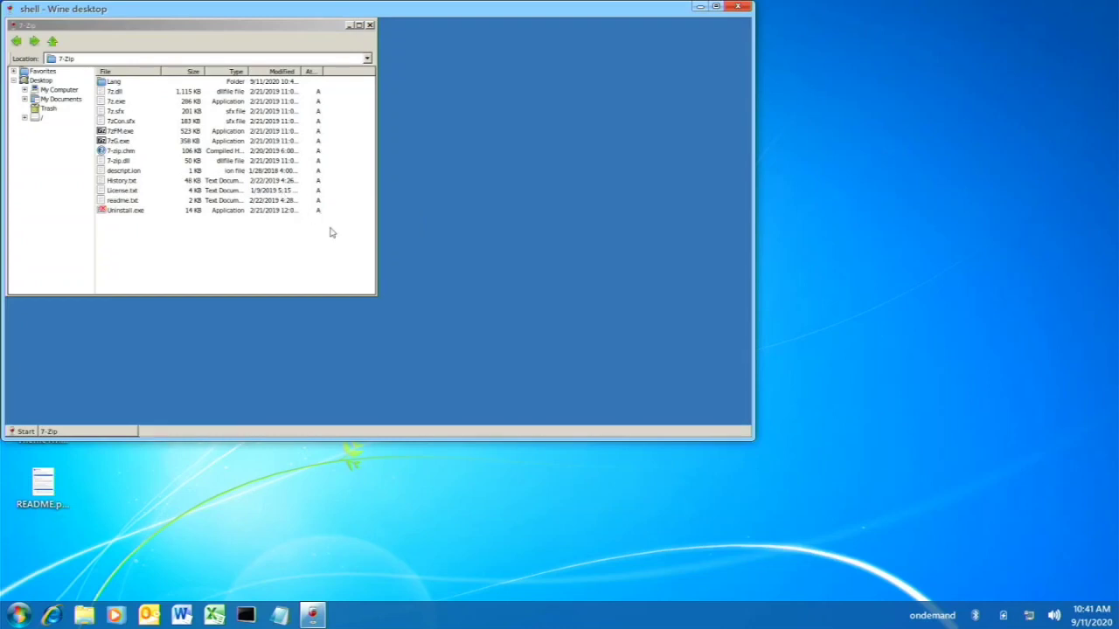
{"action": "left_click", "coordinate": [122, 142]}
{"action": "double_click", "coordinate": [121, 142]}
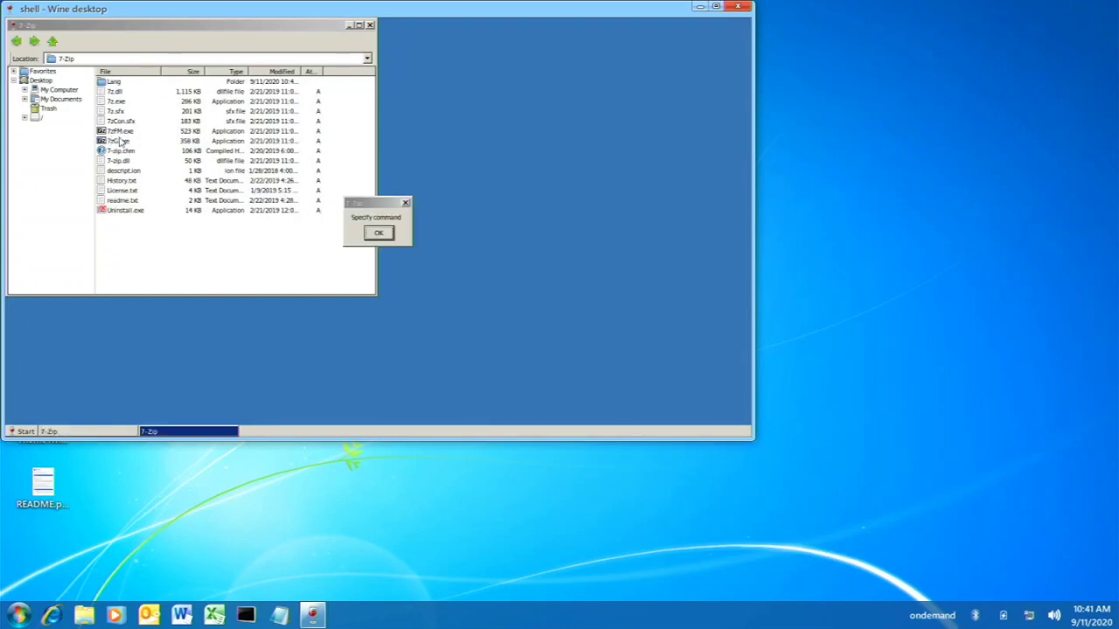
{"action": "left_click", "coordinate": [388, 235]}
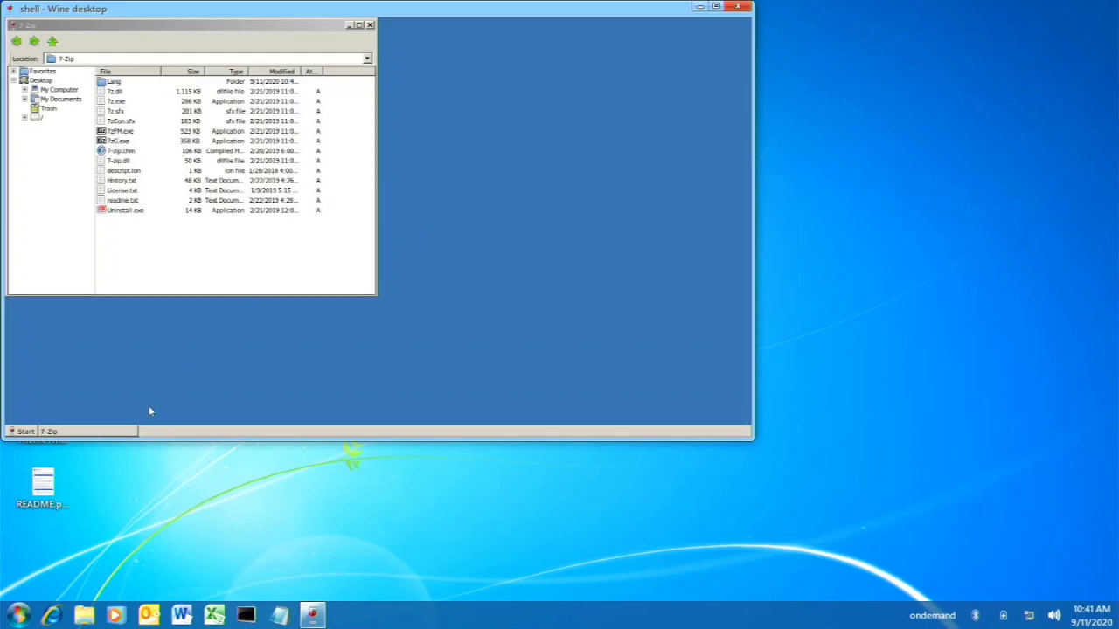
Minimize and restore the 7-Zip folder window, then close the Wine desktop
{"action": "left_click", "coordinate": [113, 431]}
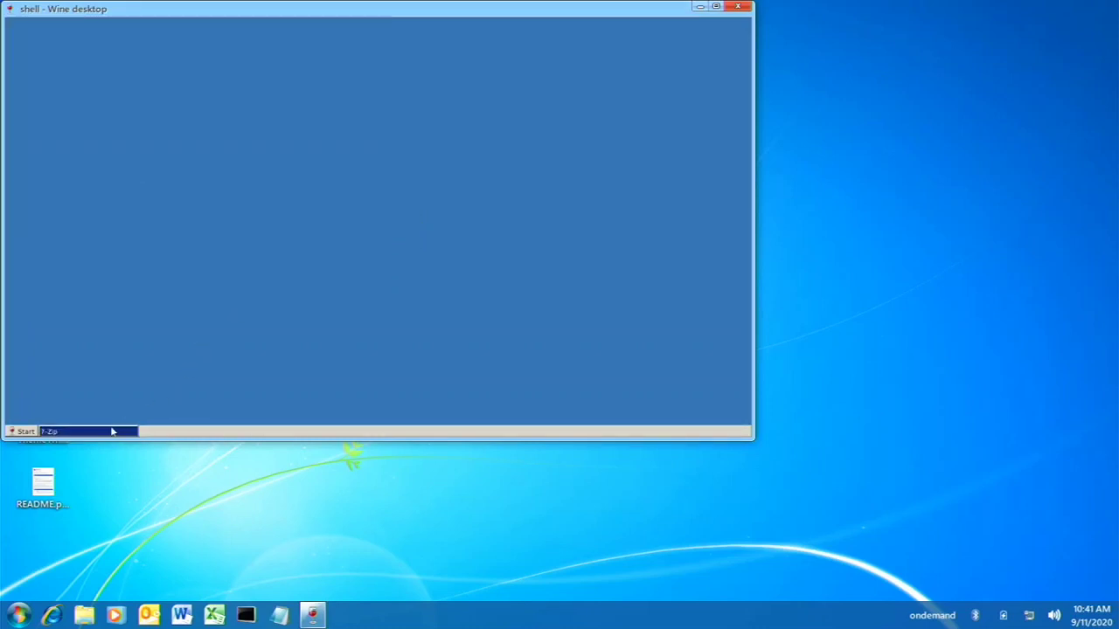
{"action": "left_click", "coordinate": [114, 430]}
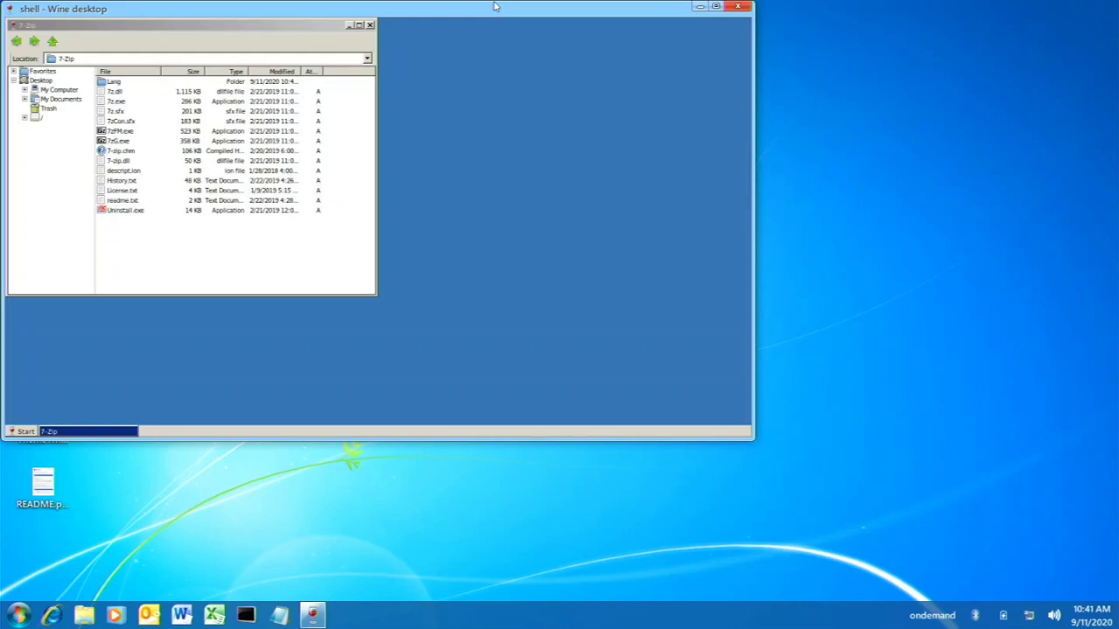
{"action": "left_click", "coordinate": [737, 7]}
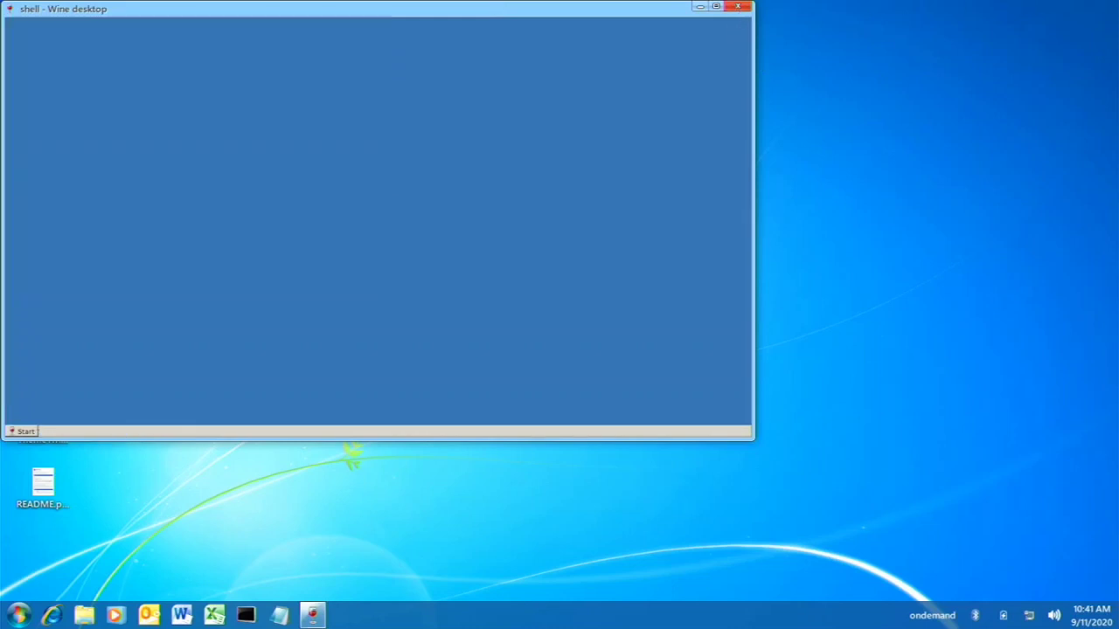